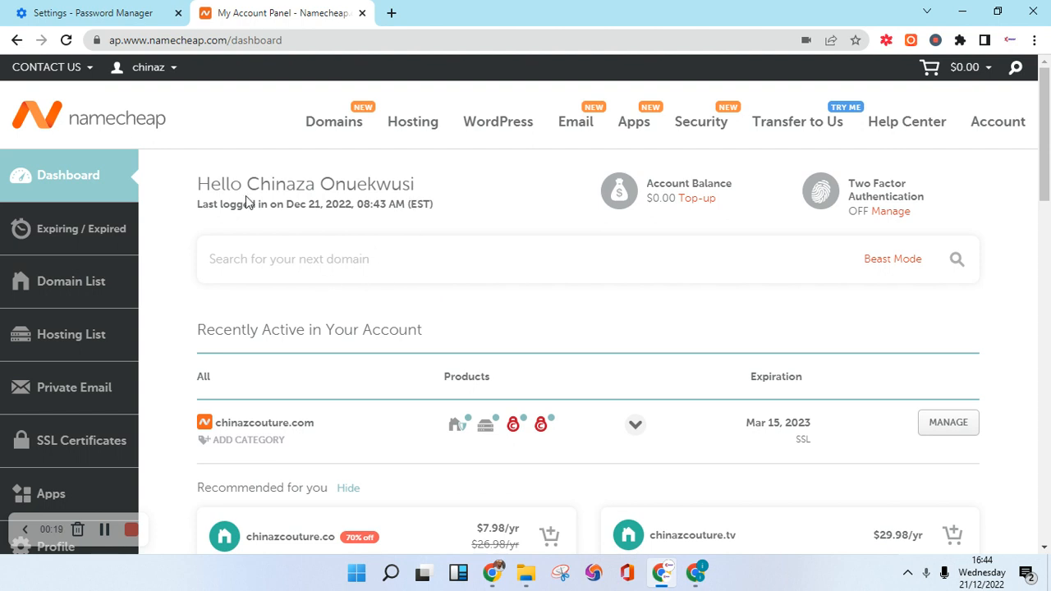
Open a new blank browser tab beside the Namecheap account dashboard.
scroll(573, 330, "down", 3)
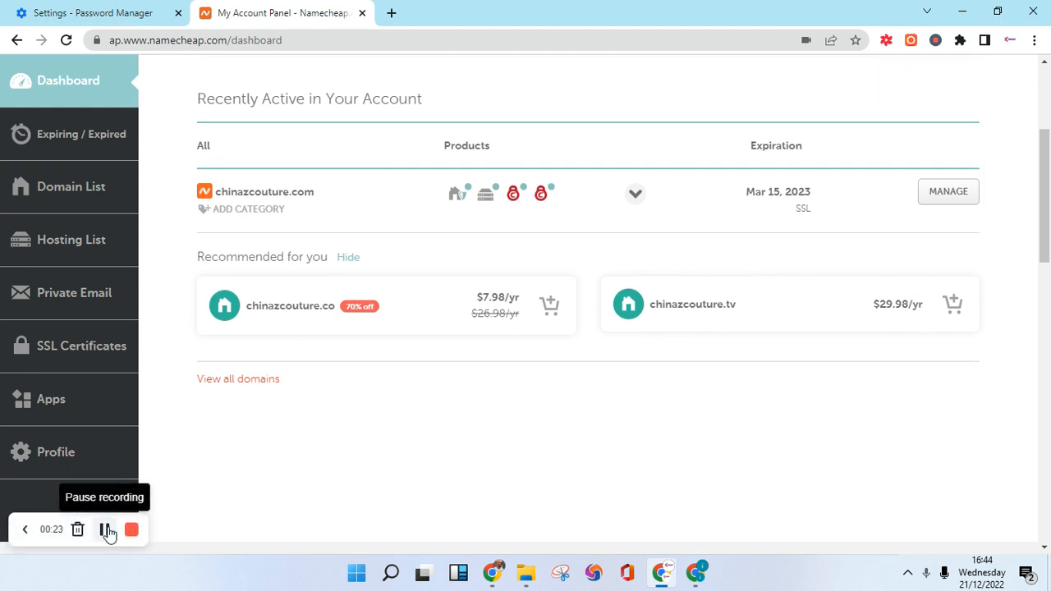
scroll(108, 532, "up", 3)
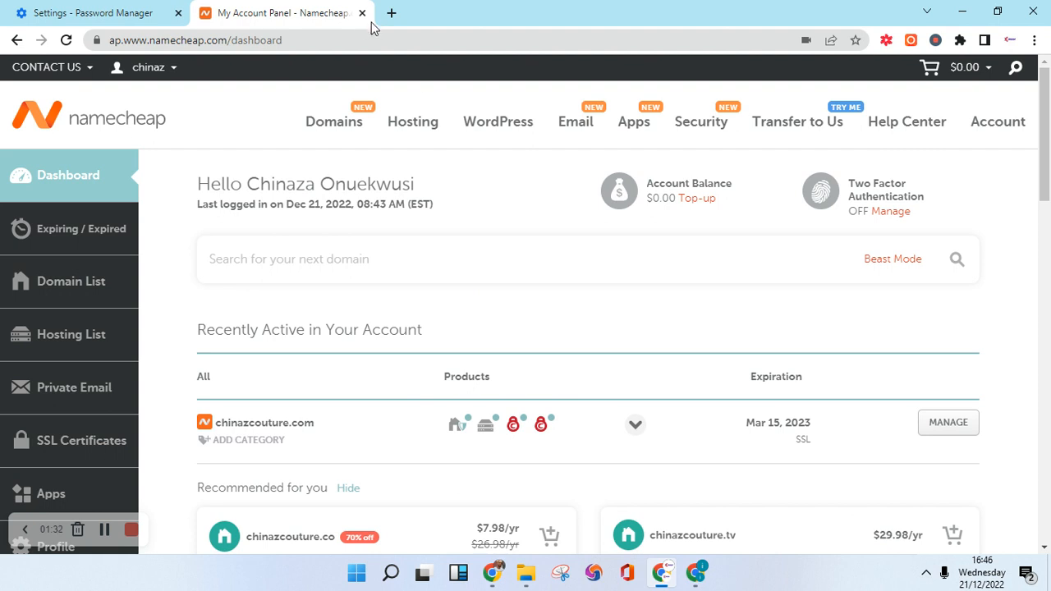
left_click(391, 13)
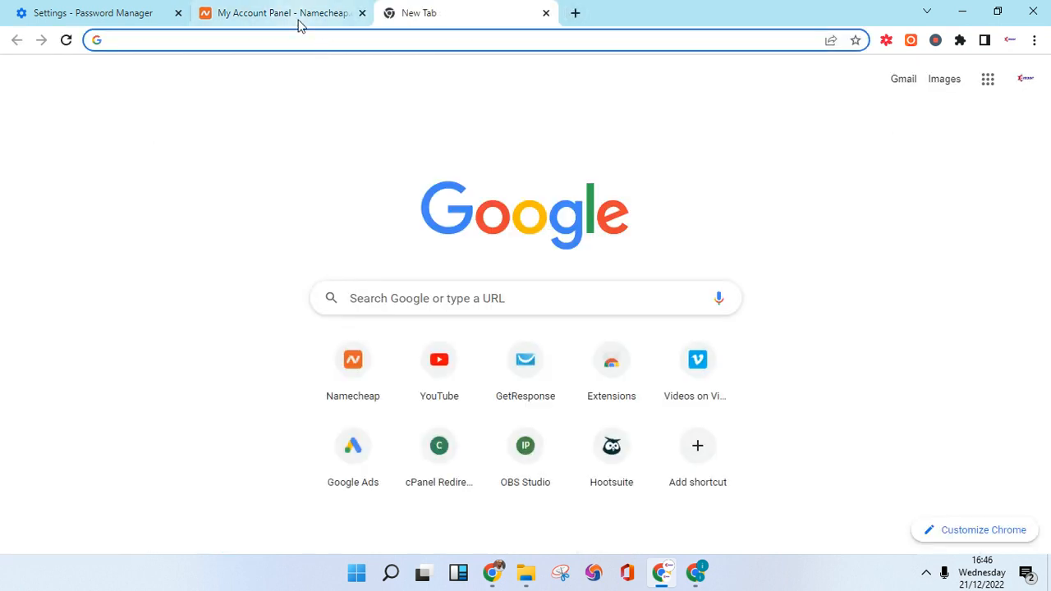
Copy the domain name chinazcouture.com from the Namecheap dashboard.
left_click(279, 13)
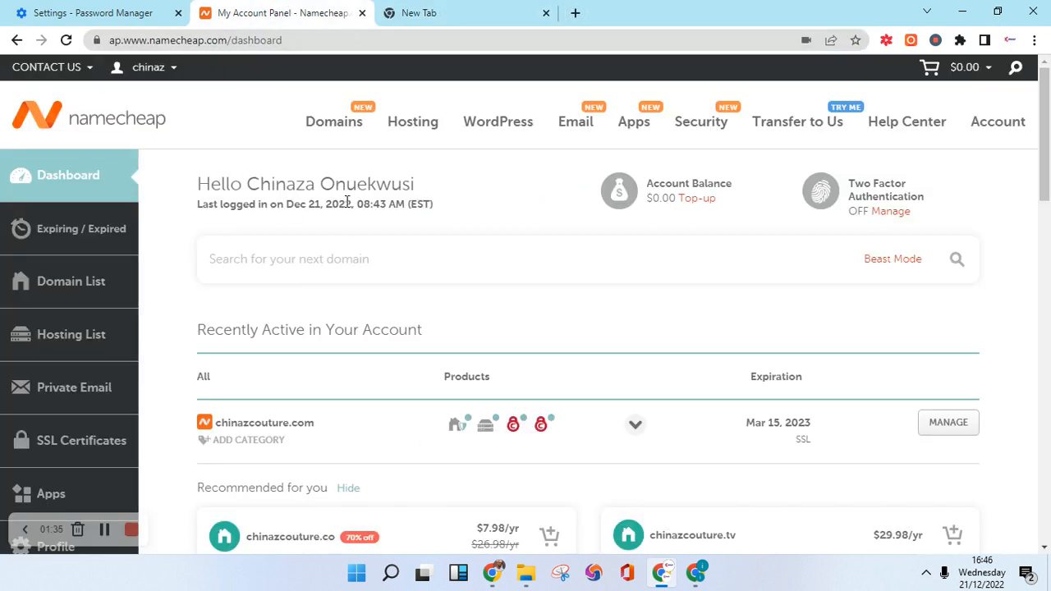
left_click_drag(315, 422, 216, 422)
right_click(267, 415)
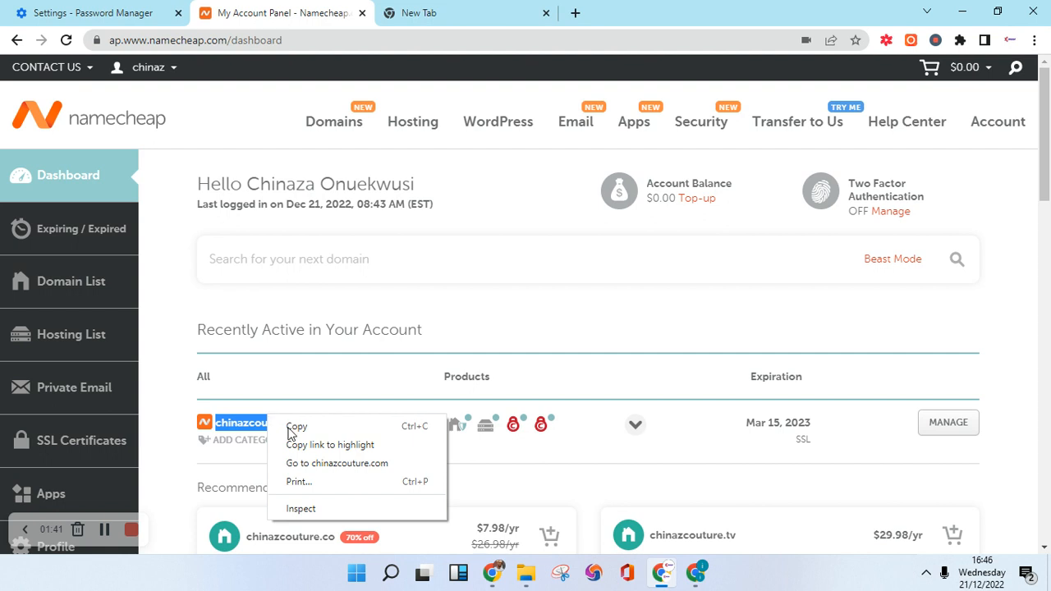
left_click(294, 428)
Load chinazcouture.com/cpanel in the new tab.
left_click(439, 14)
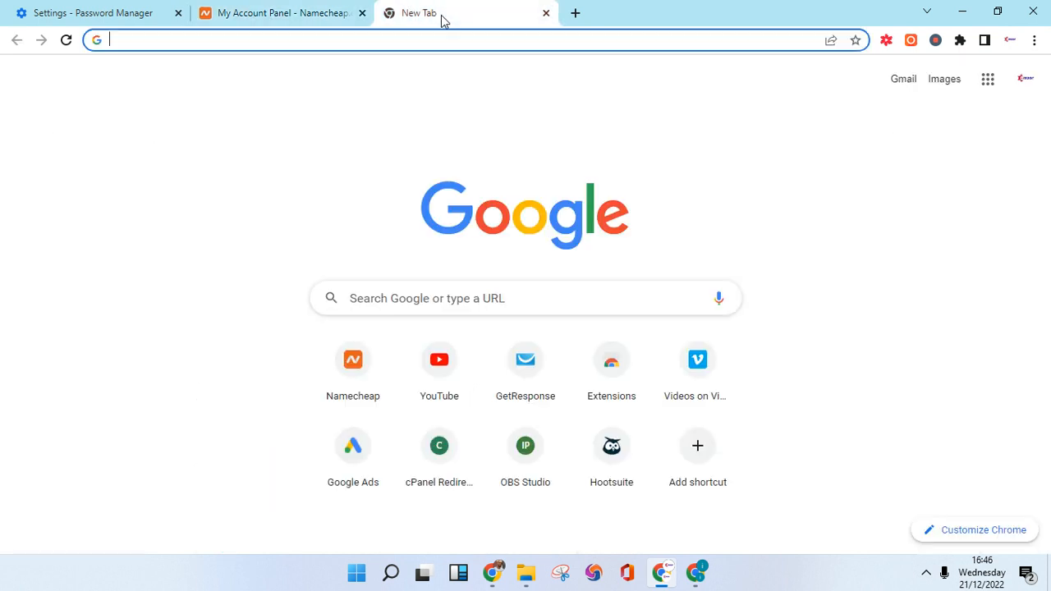
right_click(358, 34)
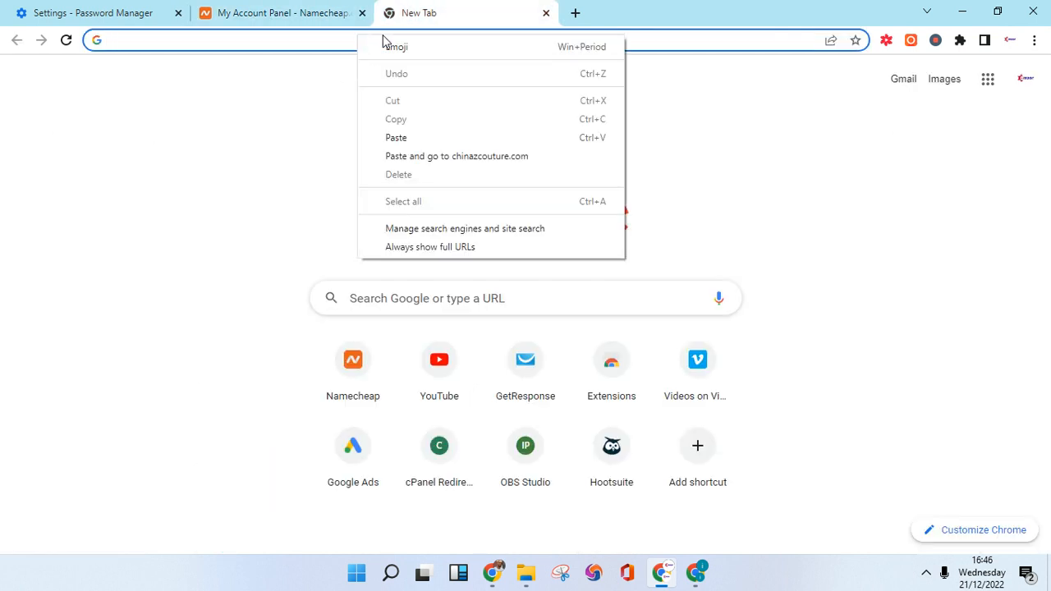
left_click(410, 140)
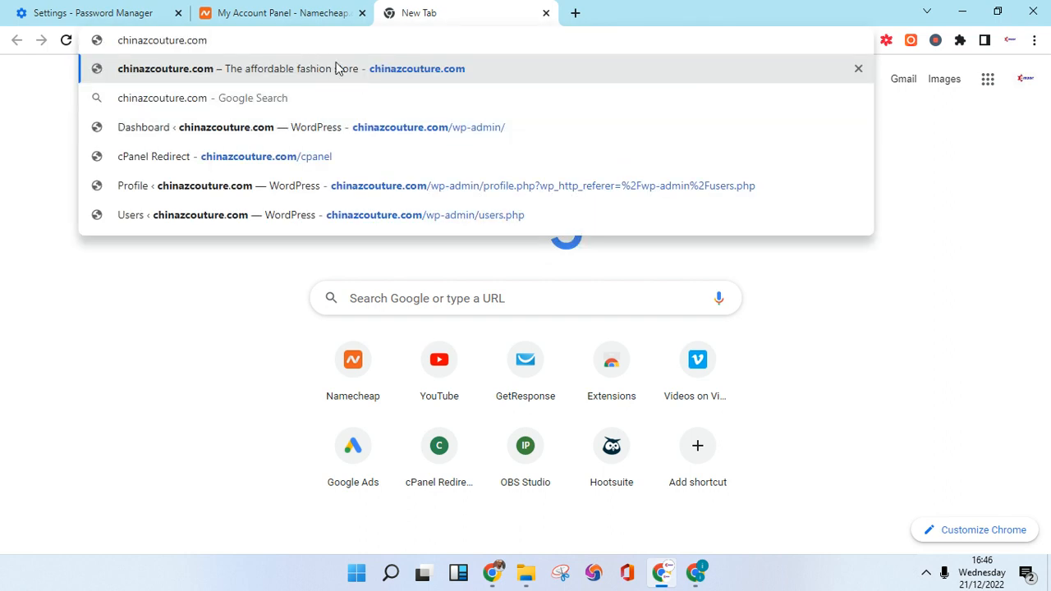
type("/c")
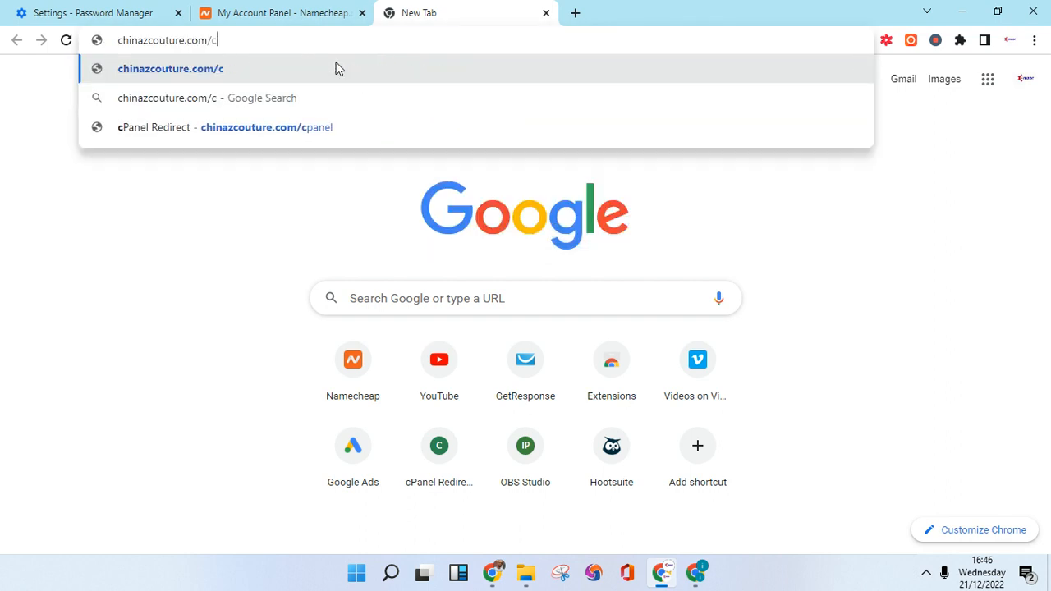
type("pane")
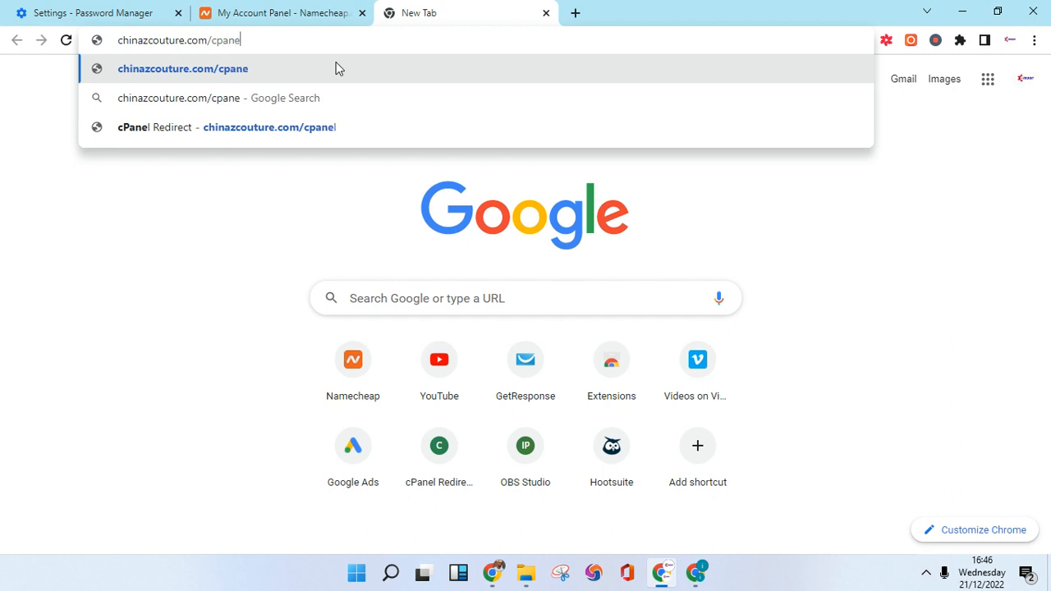
type("l")
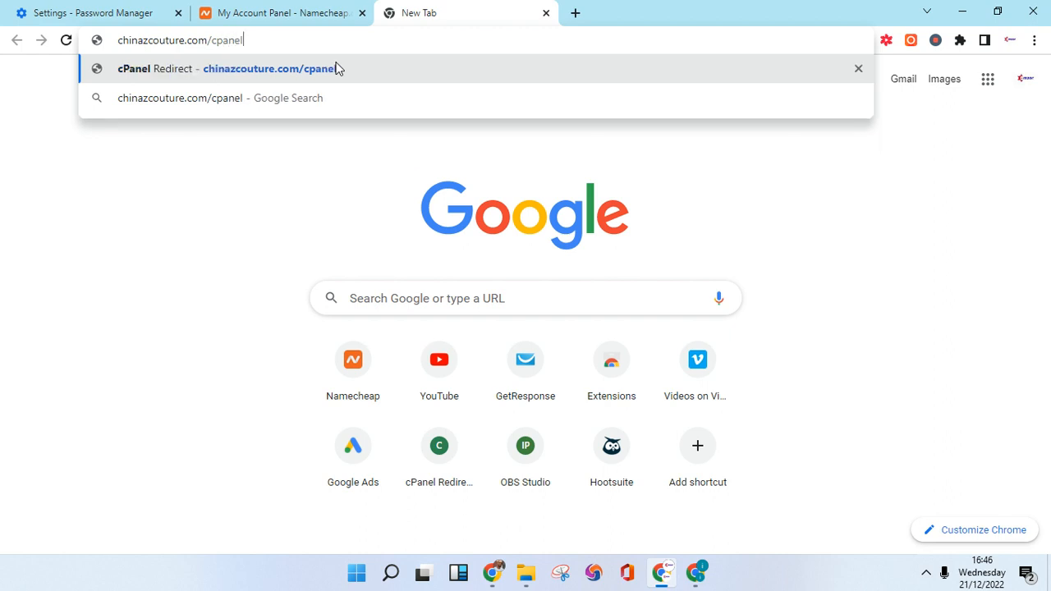
left_click(230, 72)
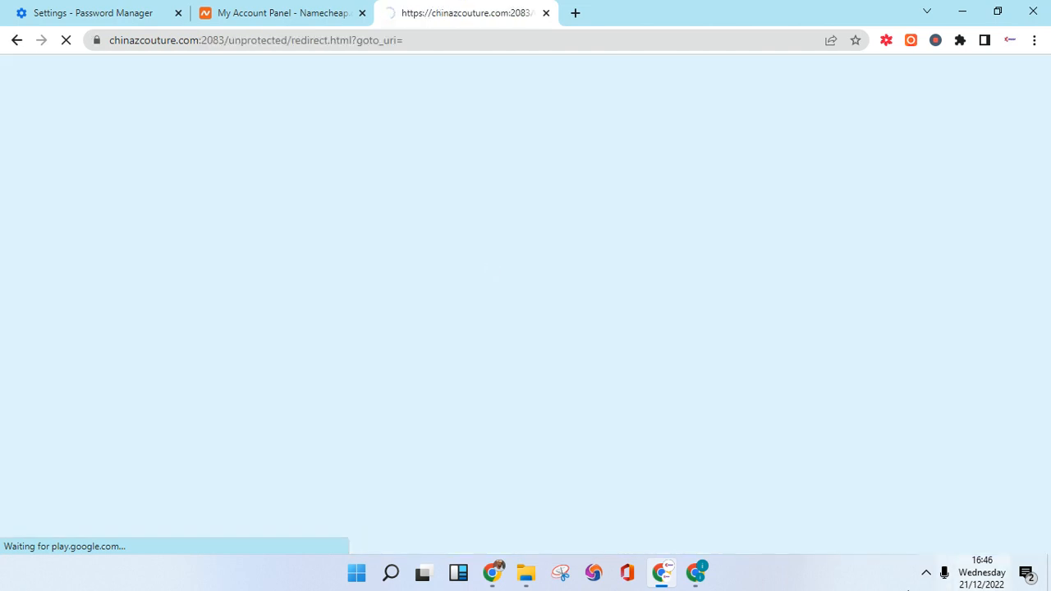
scroll(418, 378, "down", 2)
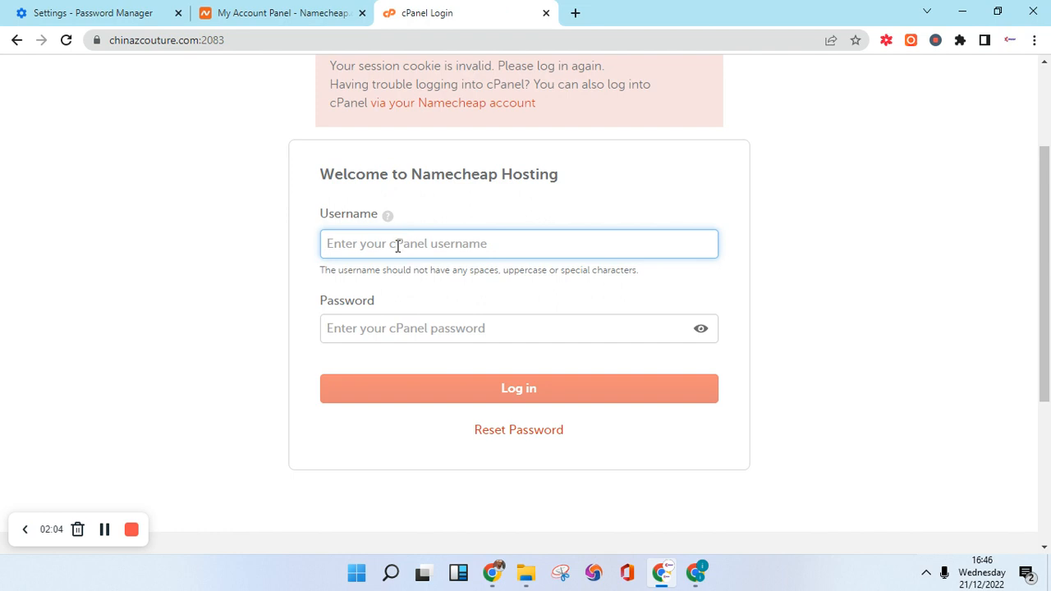
left_click(403, 330)
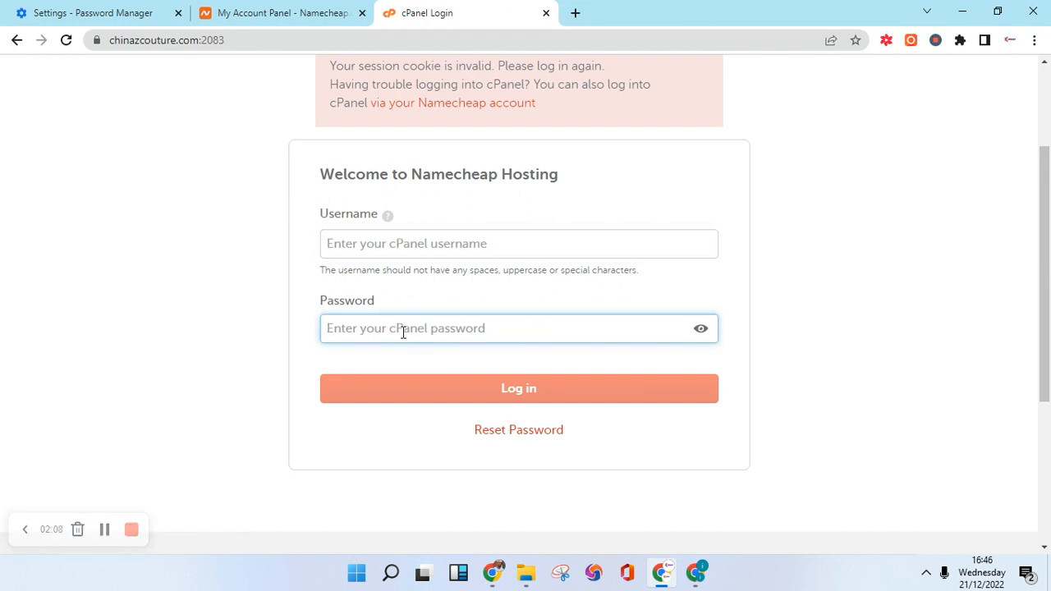
left_click(406, 245)
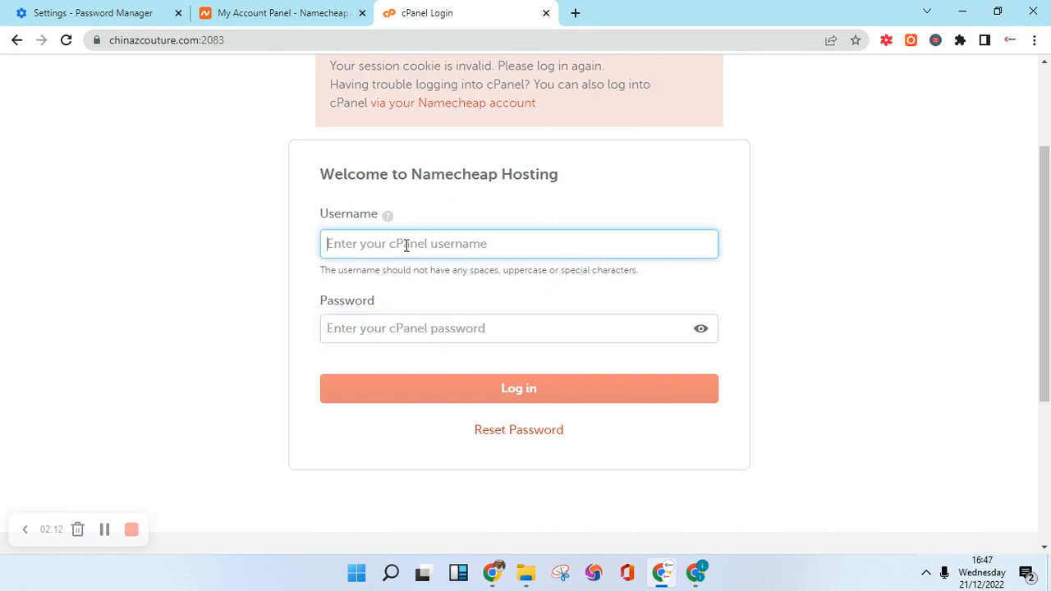
left_click(370, 326)
left_click(378, 248)
Return to the Namecheap dashboard tab and open the account panel.
left_click(286, 10)
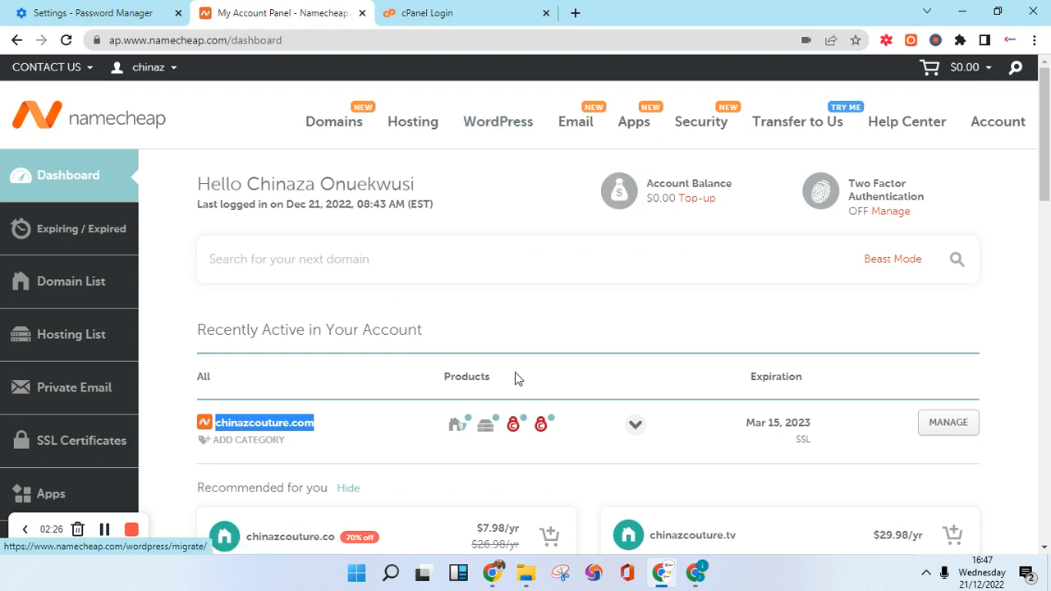
scroll(443, 327, "down", 1)
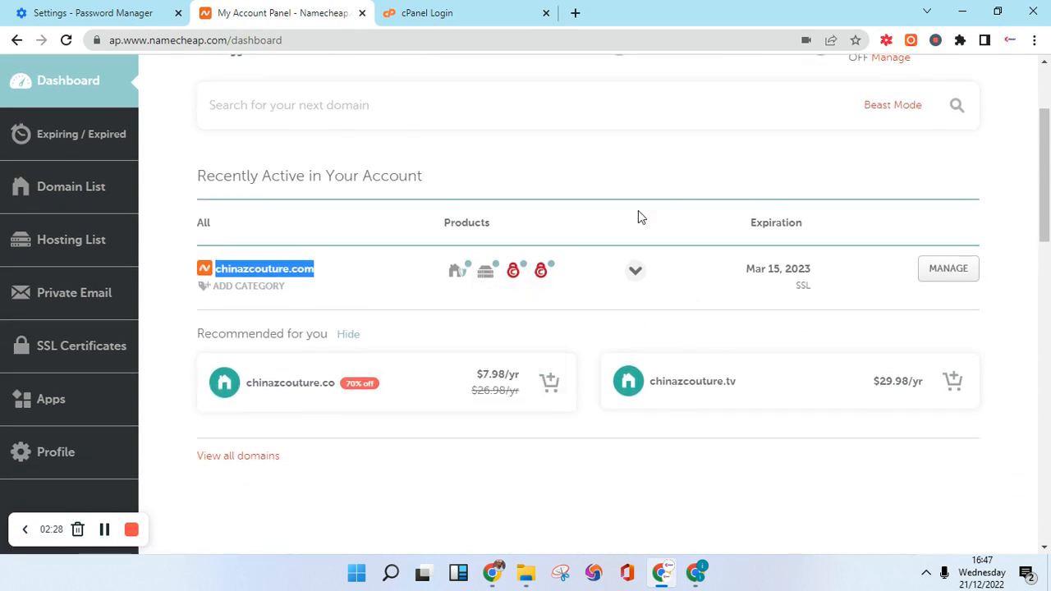
scroll(821, 331, "up", 2)
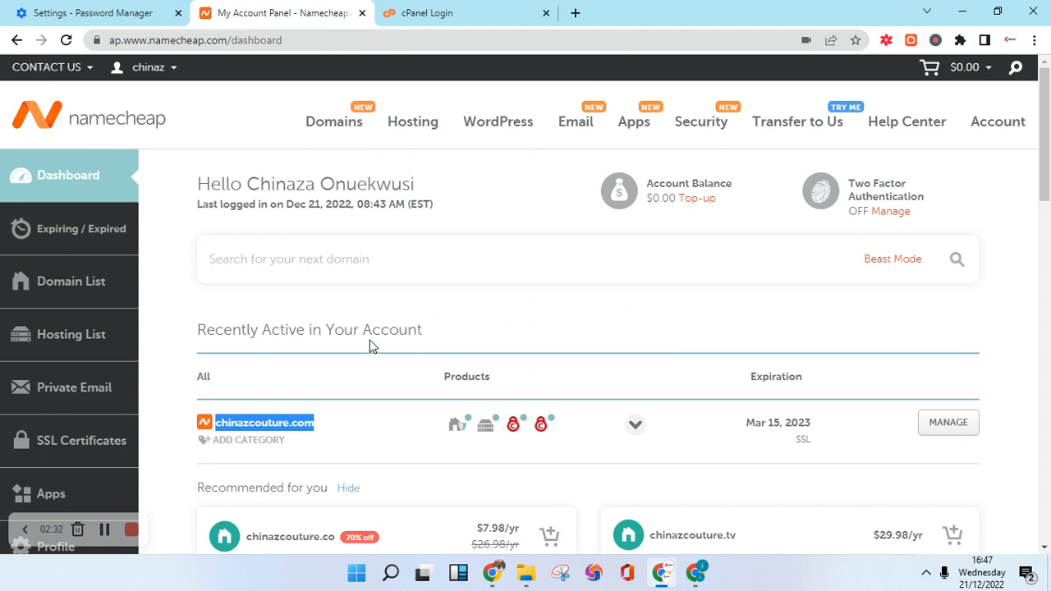
mouse_move(173, 68)
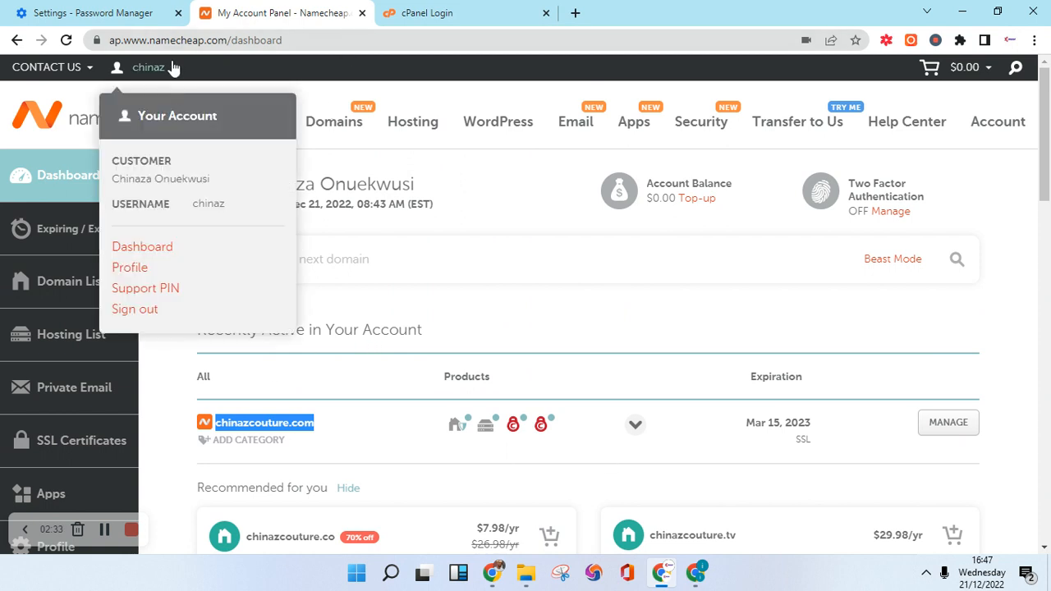
left_click(220, 203)
Copy the account username and switch to the other Namecheap browser window.
double_click(220, 204)
left_click(211, 198)
right_click(211, 197)
double_click(210, 203)
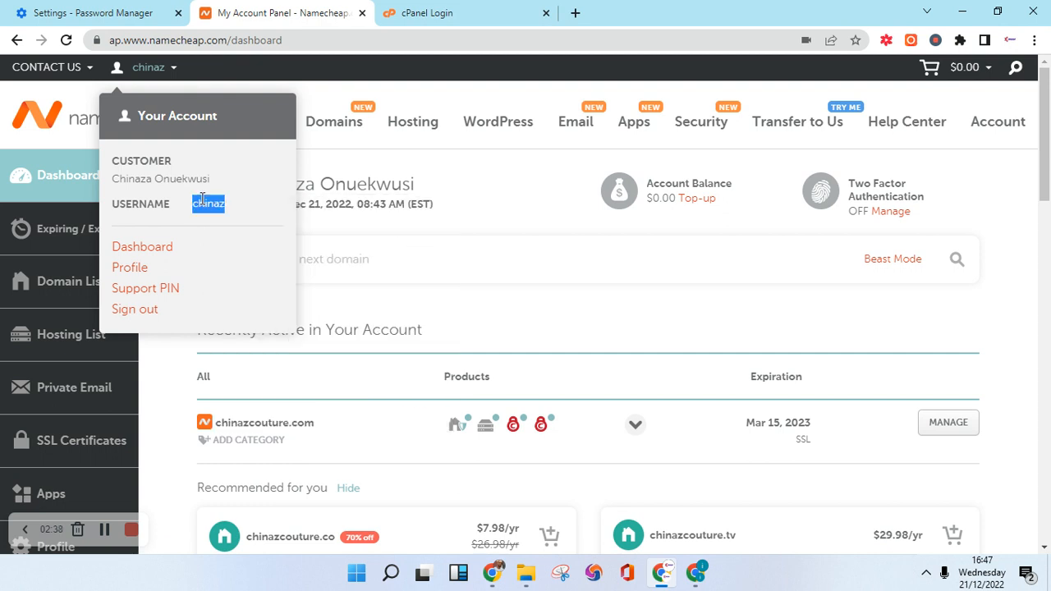
right_click(210, 203)
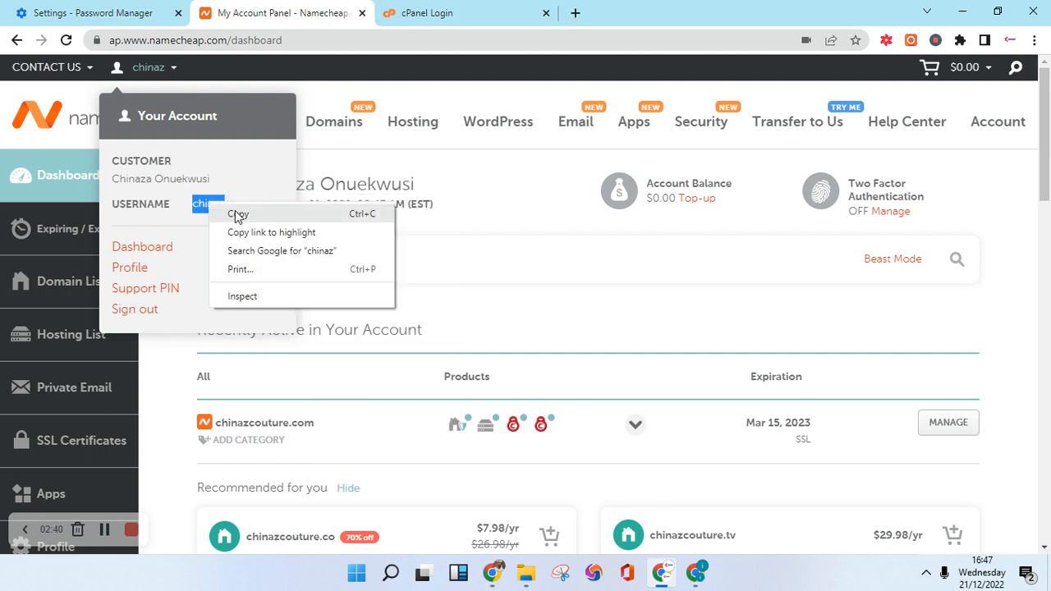
left_click(235, 210)
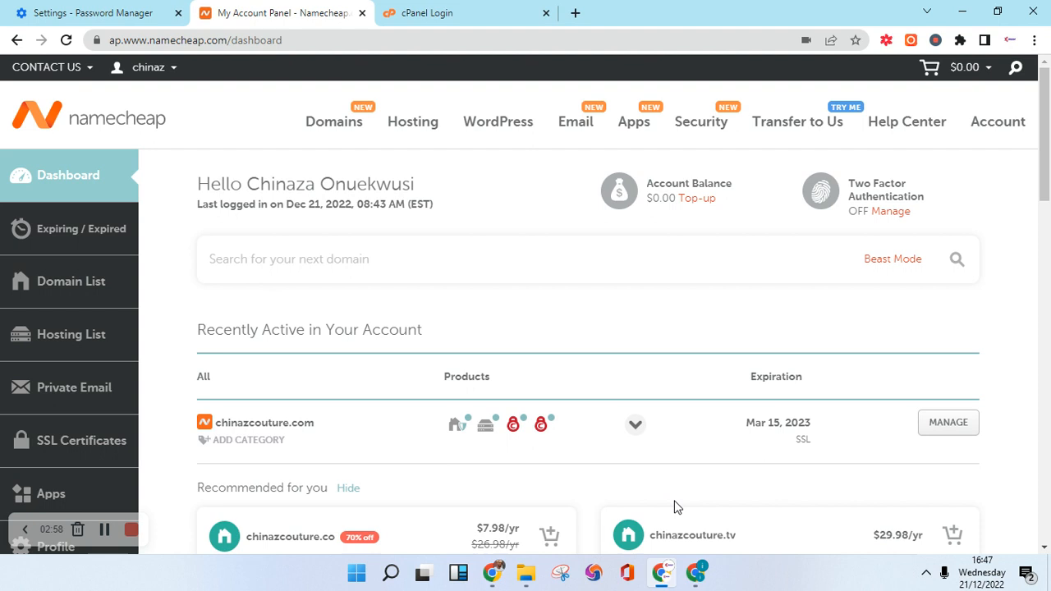
left_click(695, 572)
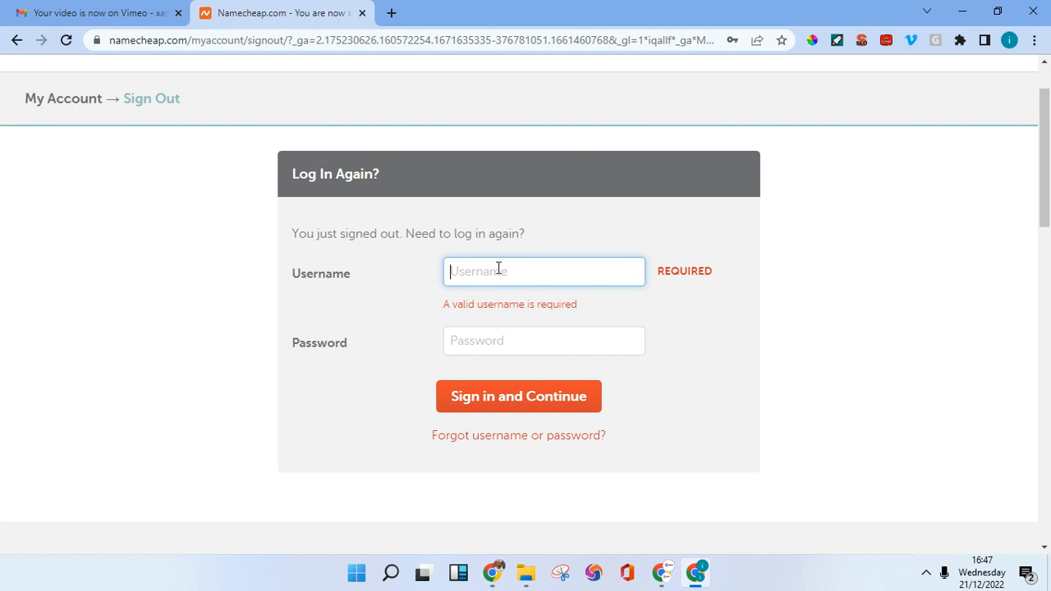
Autofill the Log In Again form with the saved username and password, then return to the dashboard window.
scroll(369, 322, "up", 1)
left_click(136, 67)
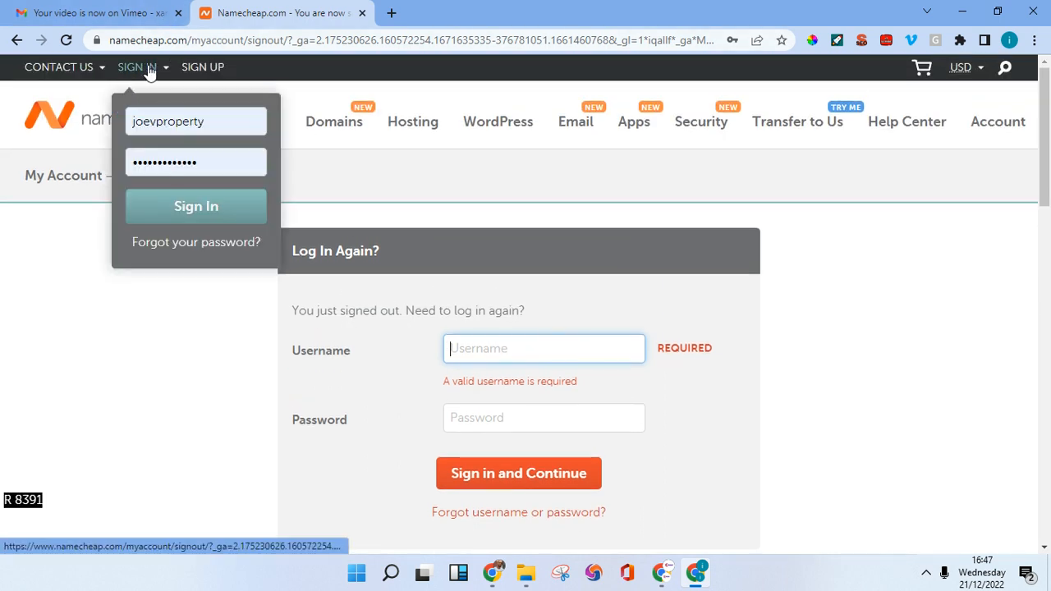
left_click(463, 351)
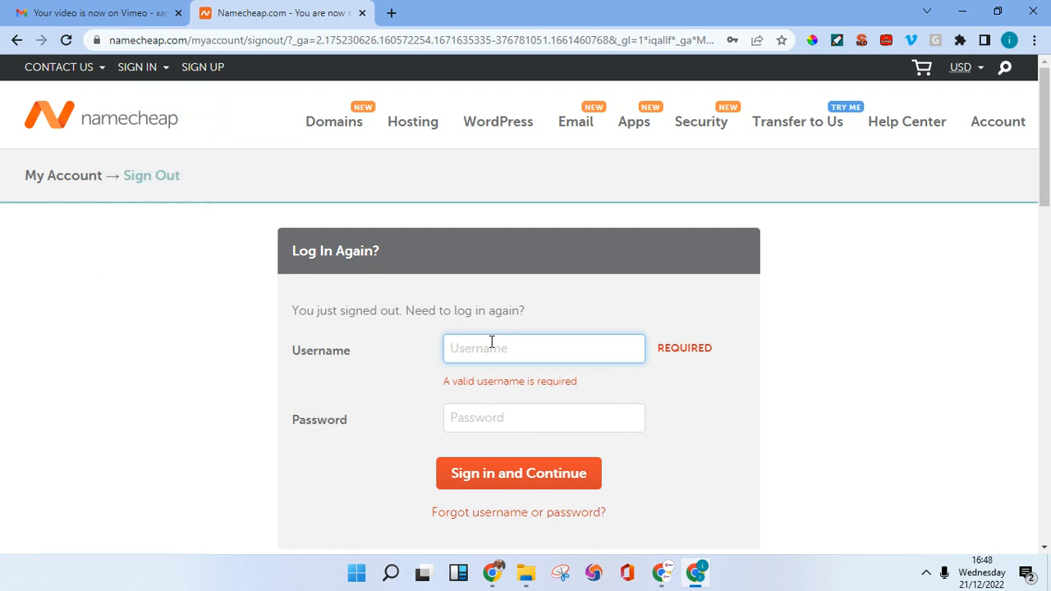
left_click(486, 411)
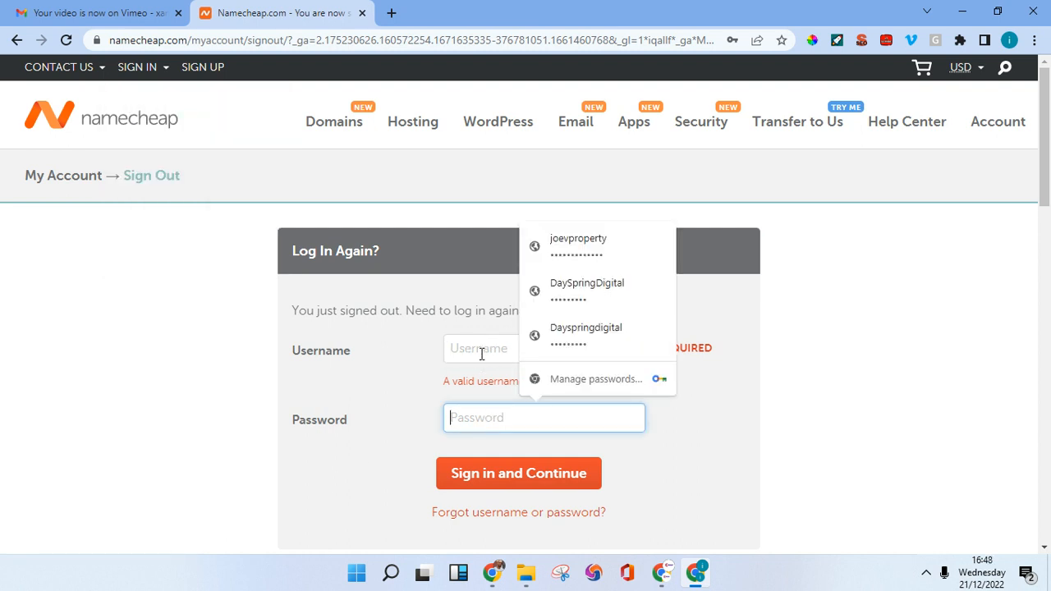
left_click(481, 353)
left_click(480, 419)
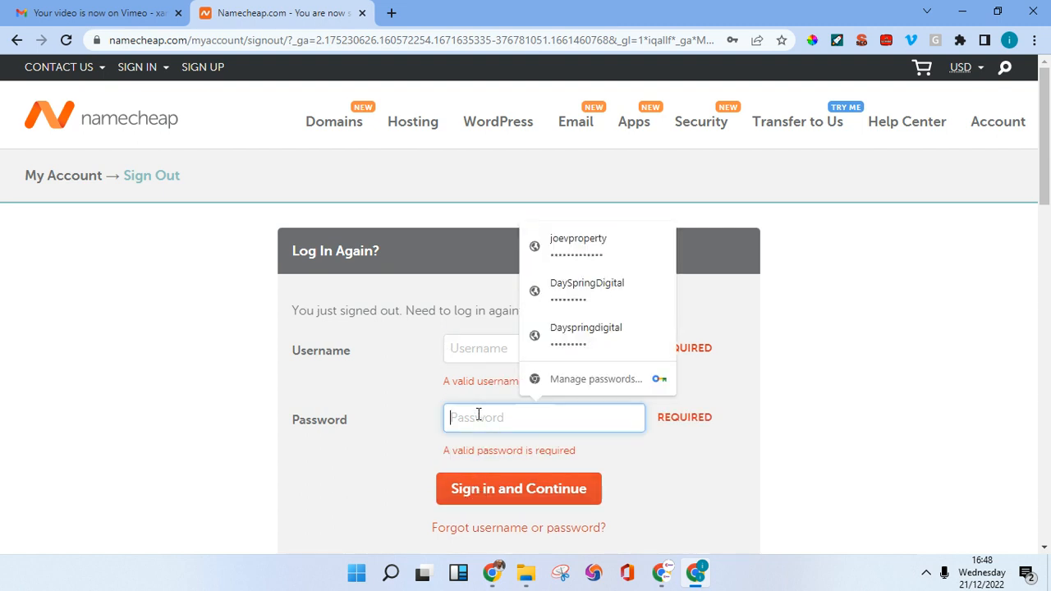
left_click(542, 251)
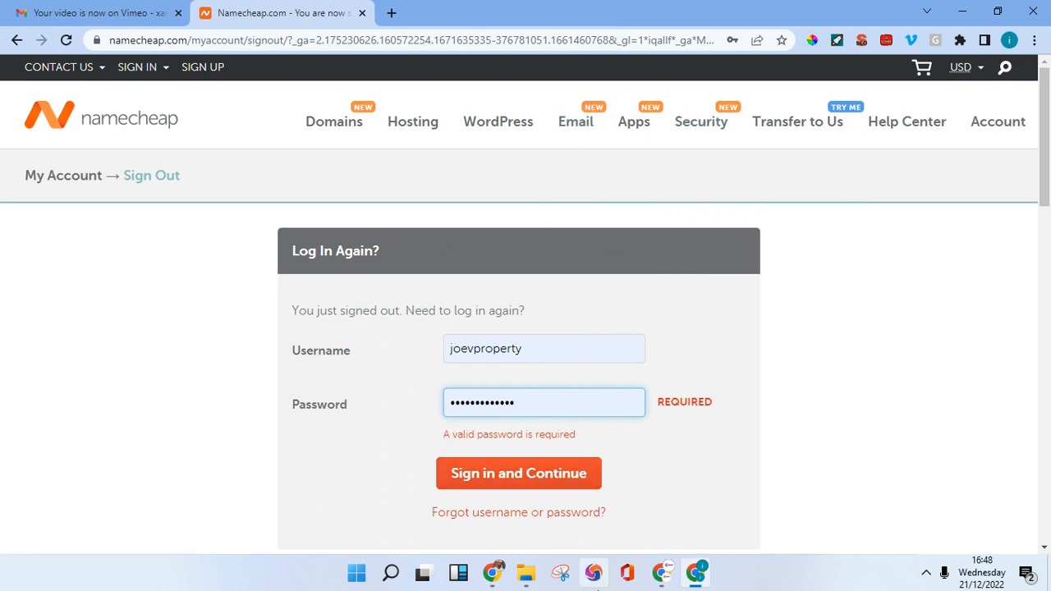
left_click(662, 572)
Find chinazcouture.com in the Recently Active list and open its MANAGE page.
scroll(450, 227, "down", 3)
scroll(413, 312, "up", 3)
scroll(378, 295, "down", 1)
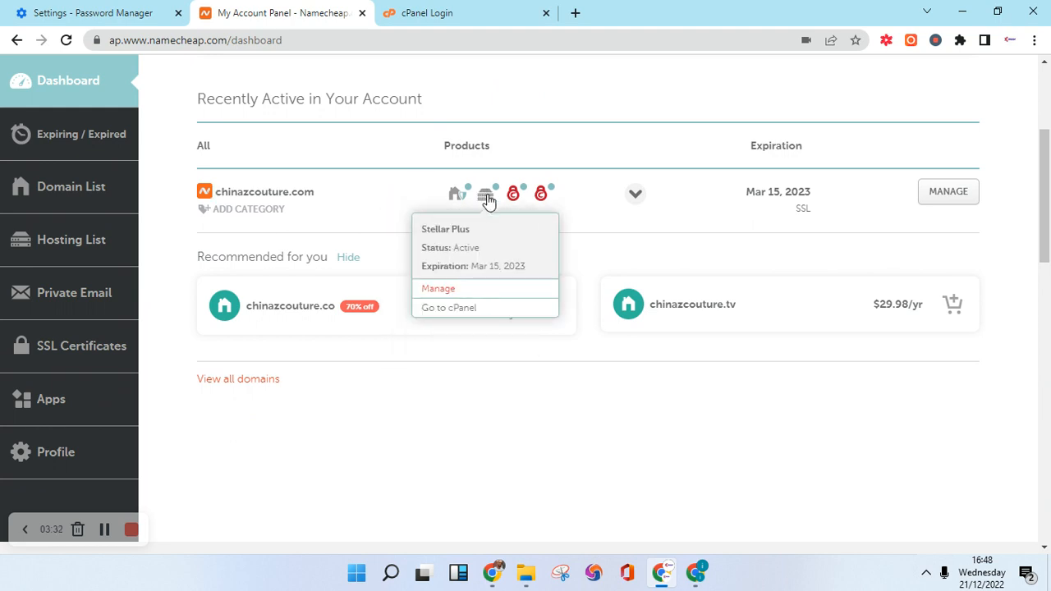
mouse_move(484, 210)
scroll(465, 244, "up", 1)
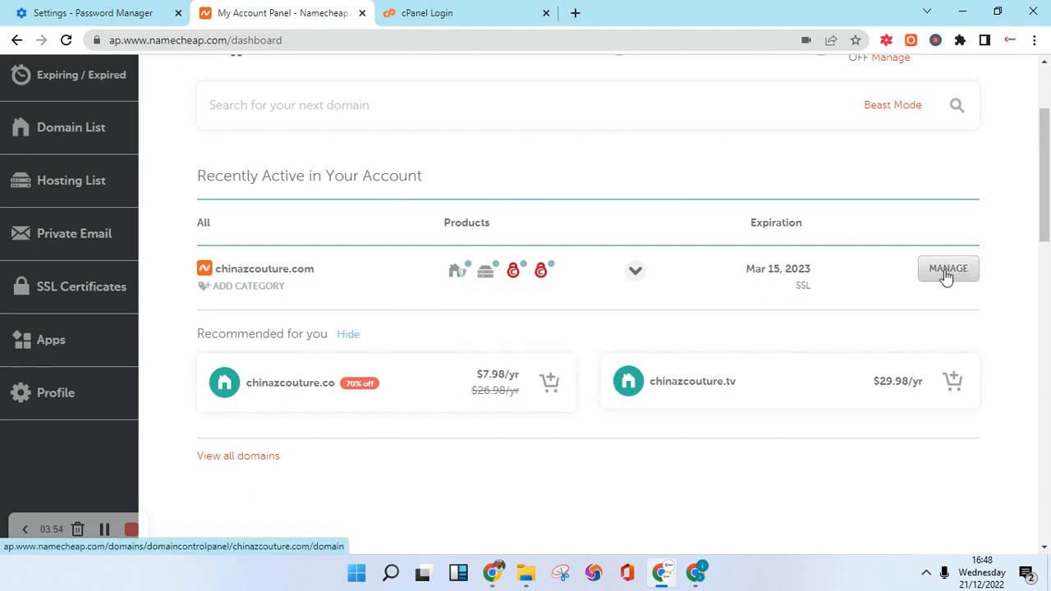
scroll(107, 164, "up", 2)
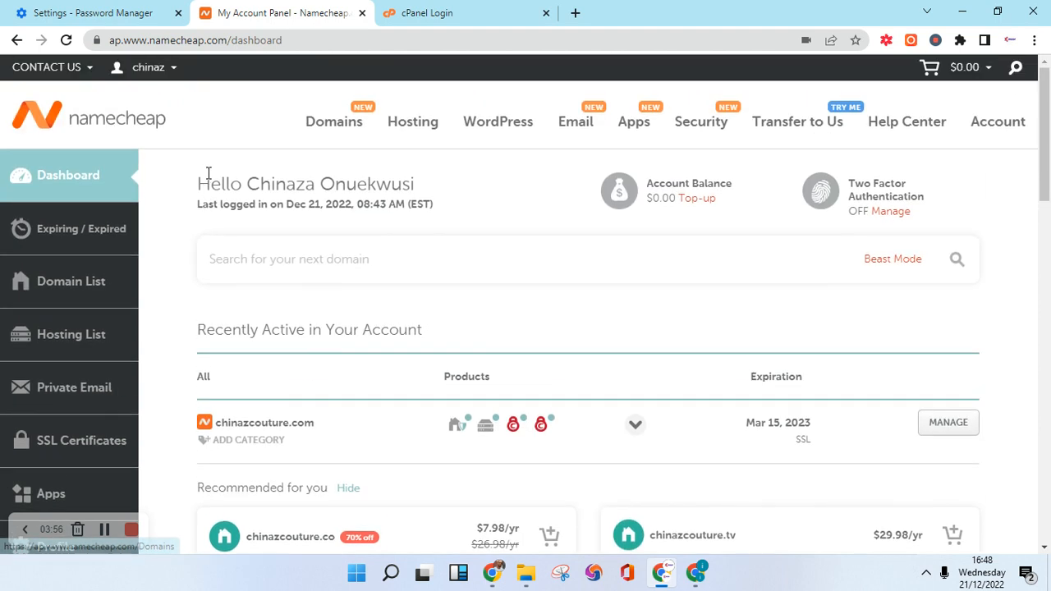
scroll(275, 294, "down", 3)
scroll(661, 257, "up", 1)
scroll(411, 308, "down", 1)
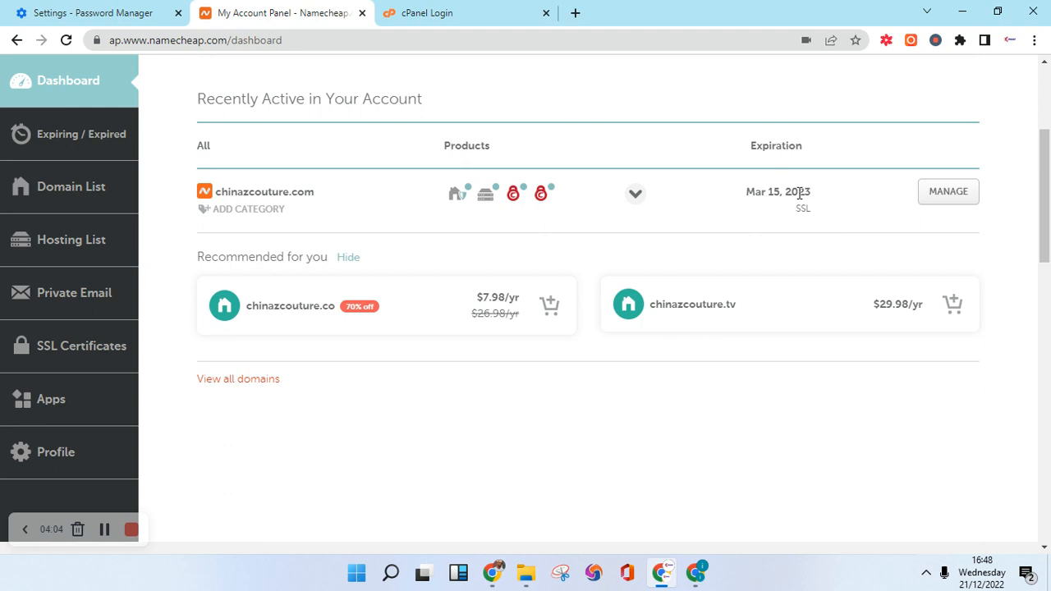
left_click(944, 197)
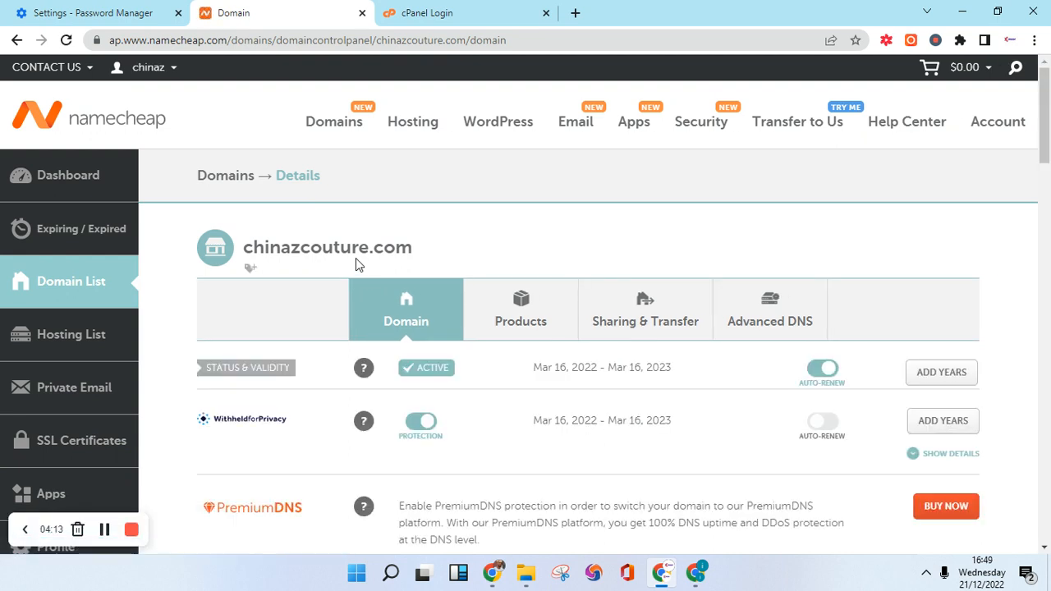
Expand the Nameservers dropdown, showing Namecheap Web Hosting DNS, BasicDNS and Custom DNS.
scroll(362, 267, "down", 3)
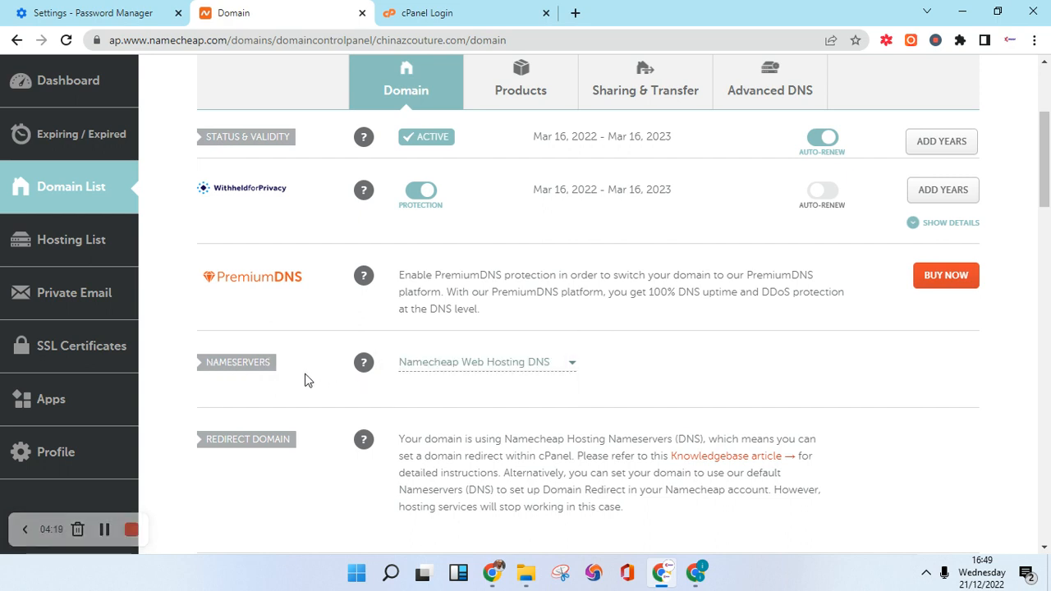
mouse_move(364, 362)
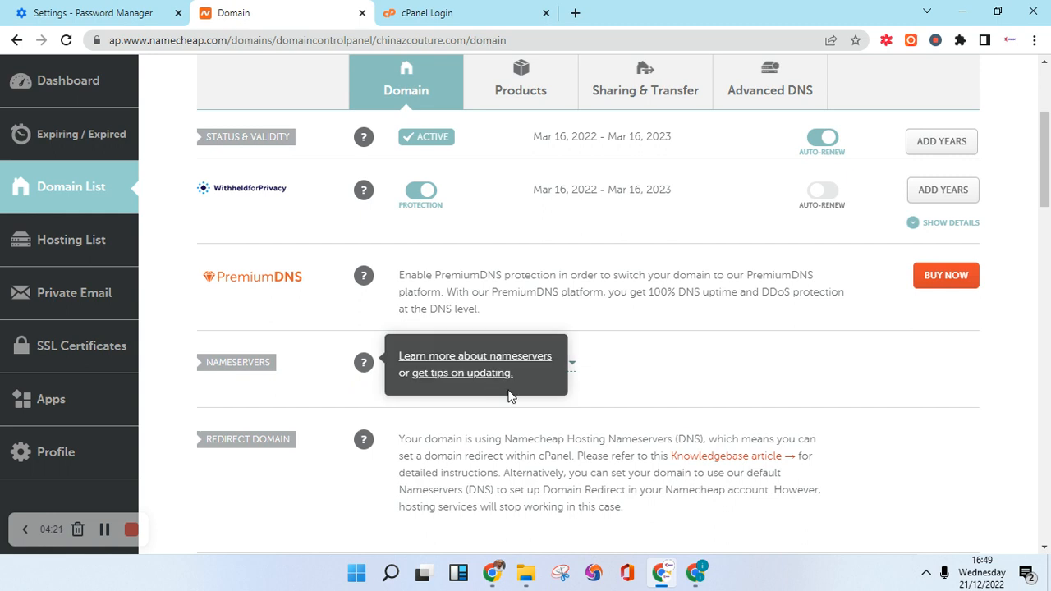
left_click(571, 369)
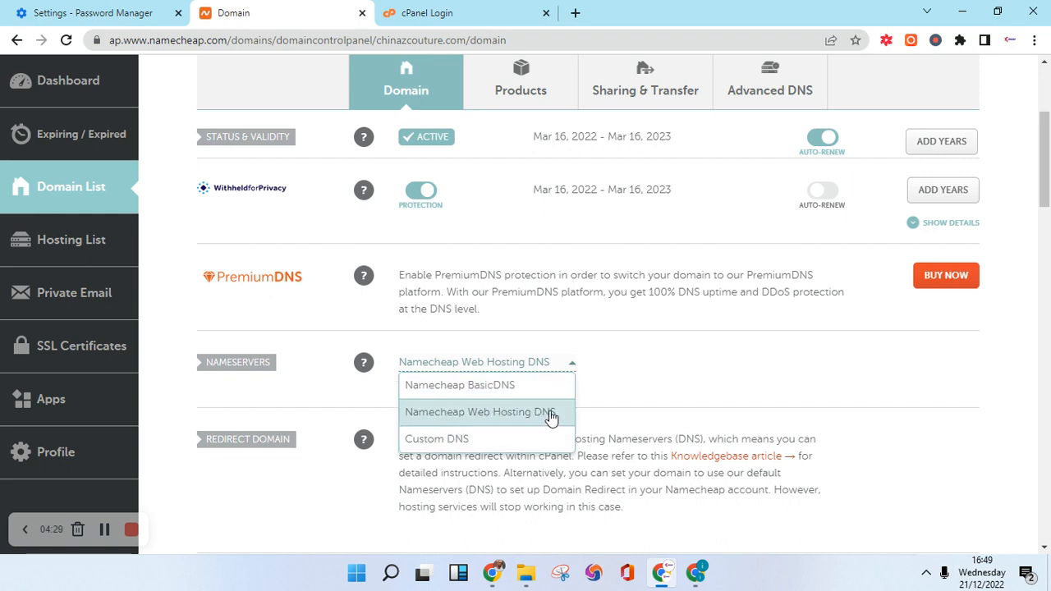
Try BasicDNS, then reselect Namecheap Web Hosting DNS and save it with the check mark.
left_click(498, 419)
left_click(541, 363)
left_click(522, 386)
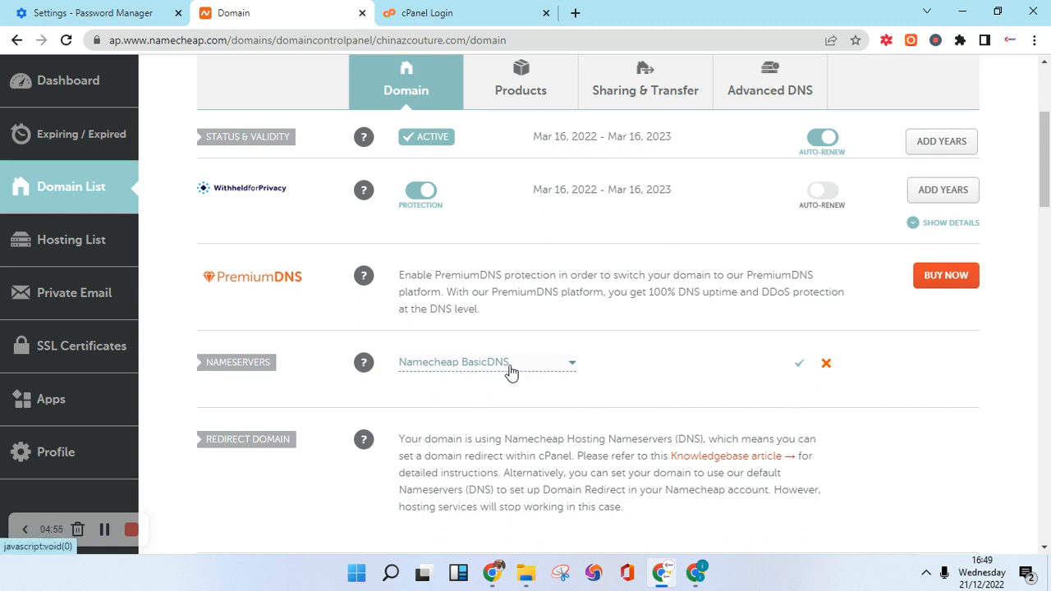
left_click(504, 366)
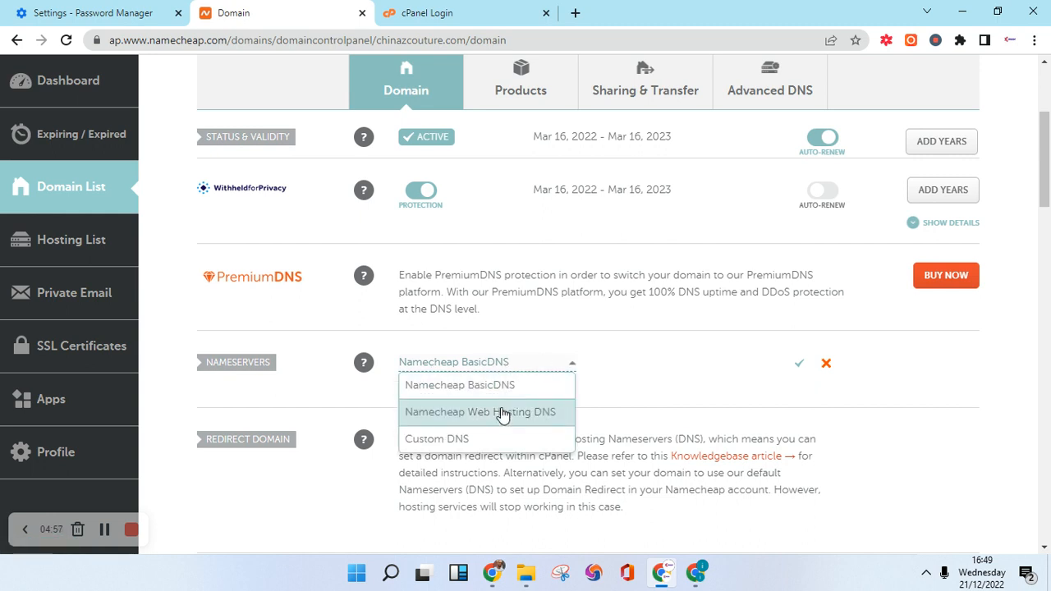
left_click(503, 413)
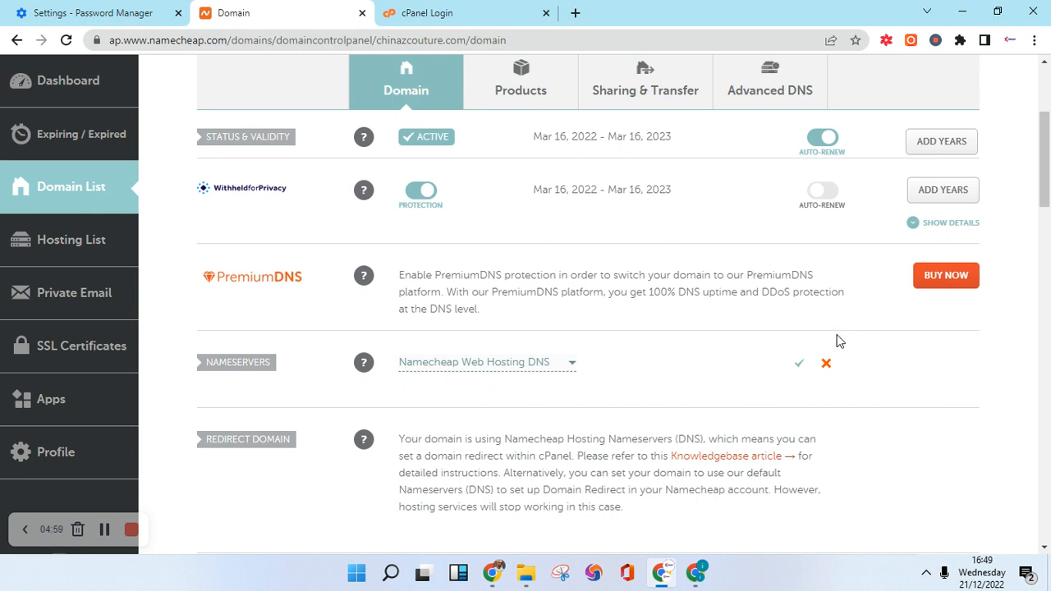
left_click(800, 366)
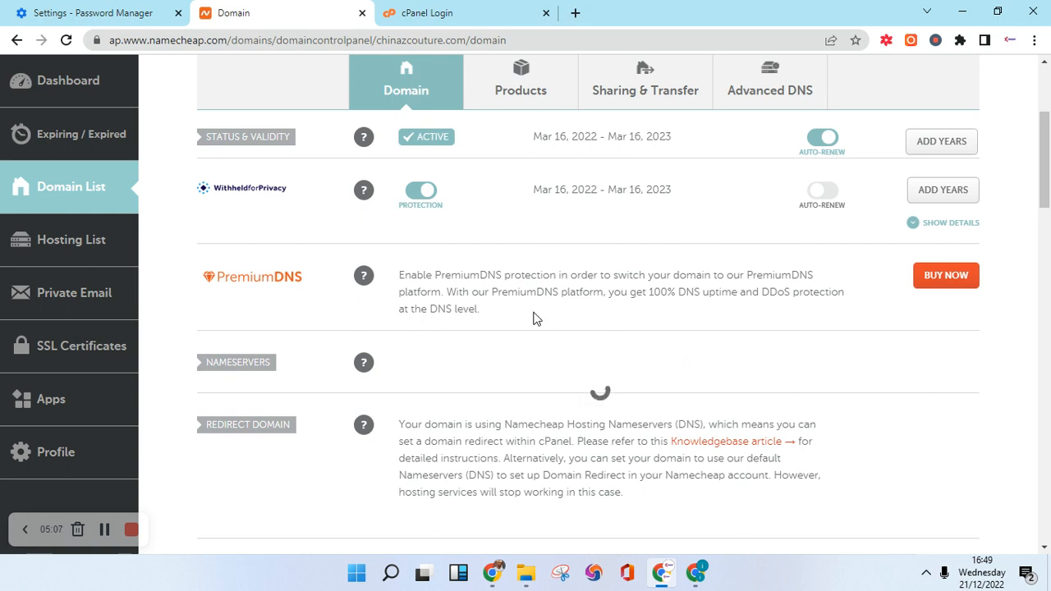
Confirm the saved nameserver choice and go to the Hosting List.
scroll(533, 320, "up", 1)
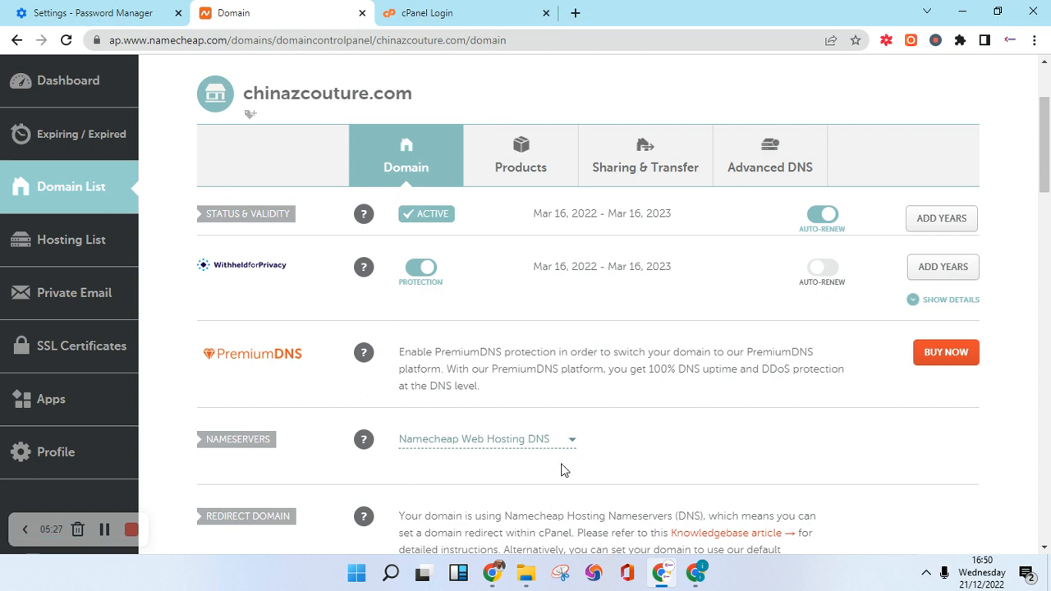
left_click(570, 451)
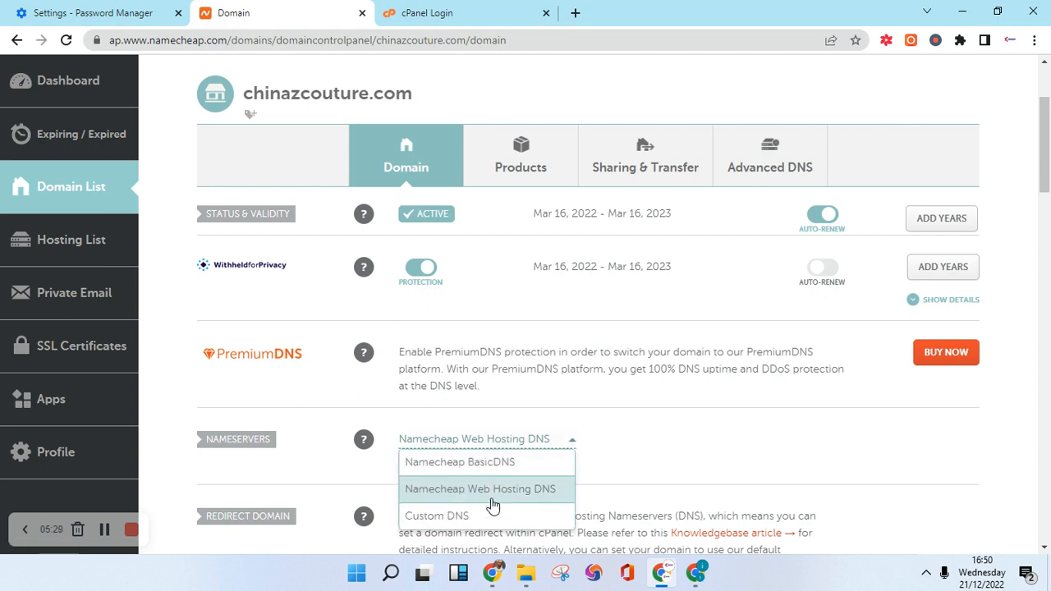
scroll(355, 347, "up", 2)
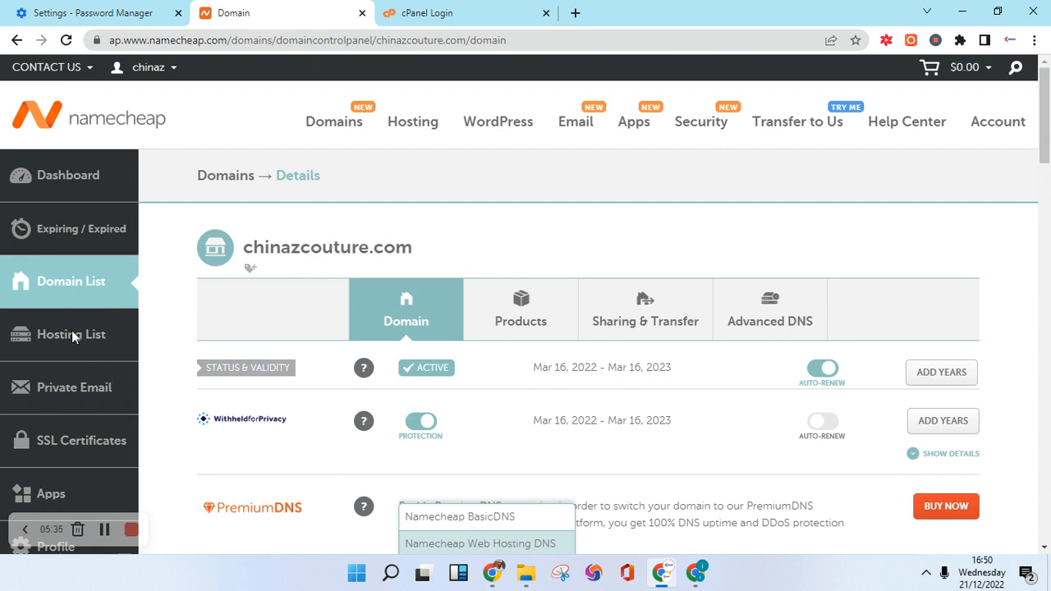
scroll(78, 333, "down", 3)
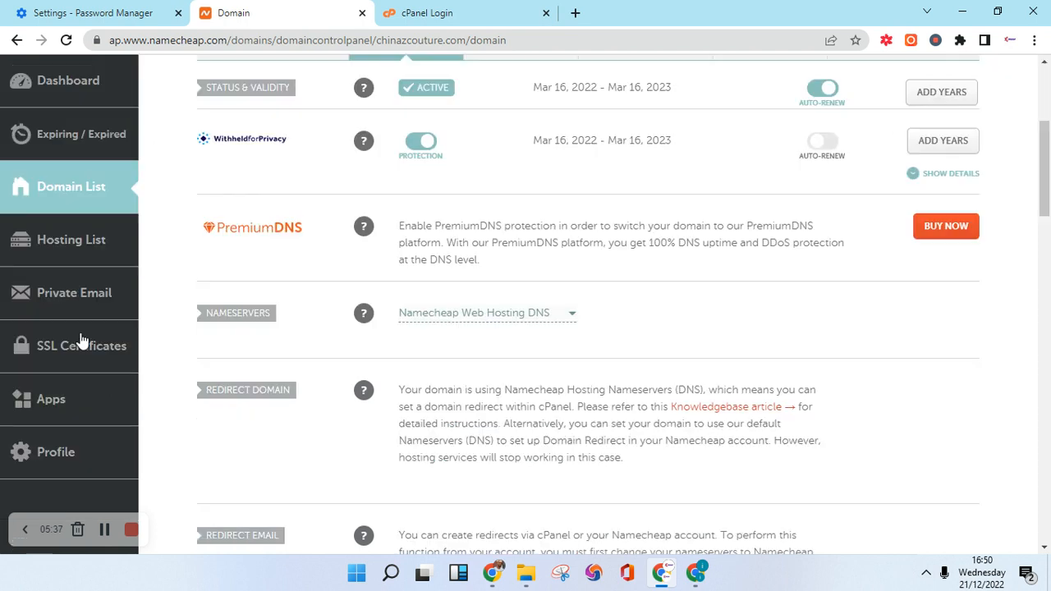
left_click(71, 256)
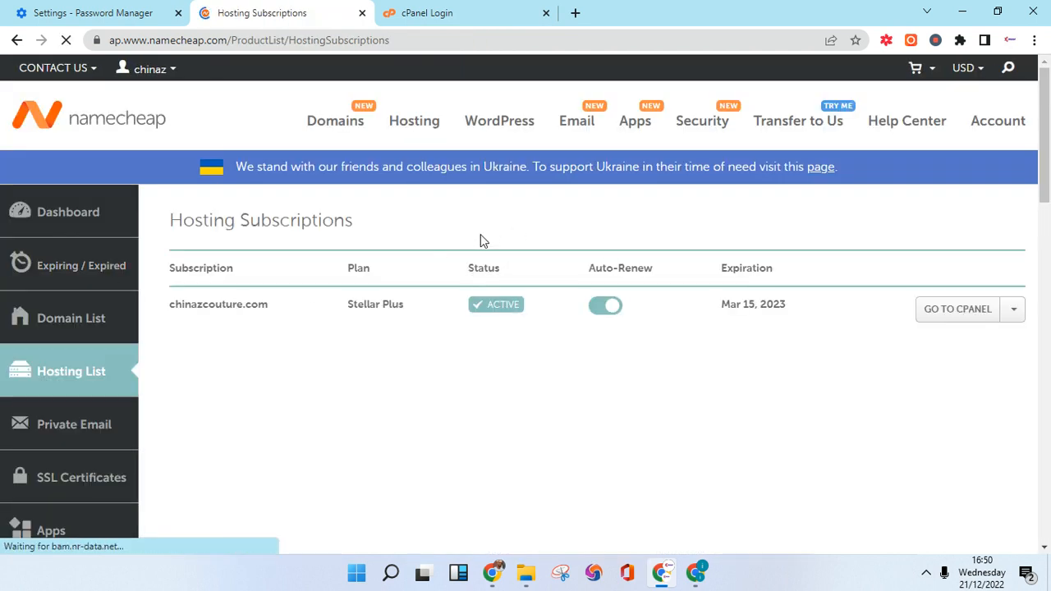
Close the old cPanel login tab and look through the Domain List.
left_click(546, 13)
mouse_move(576, 125)
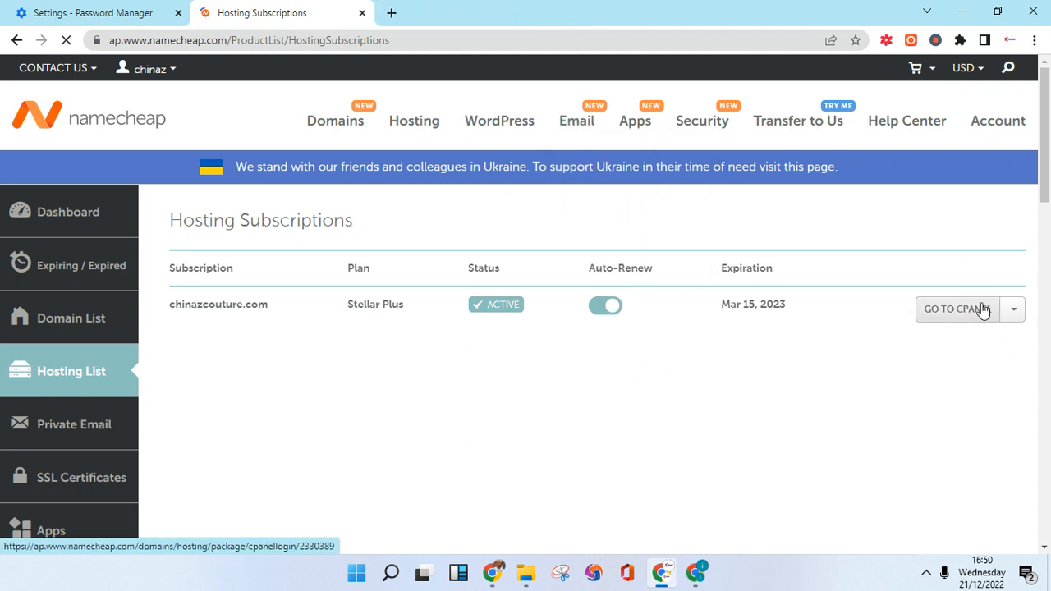
left_click(98, 326)
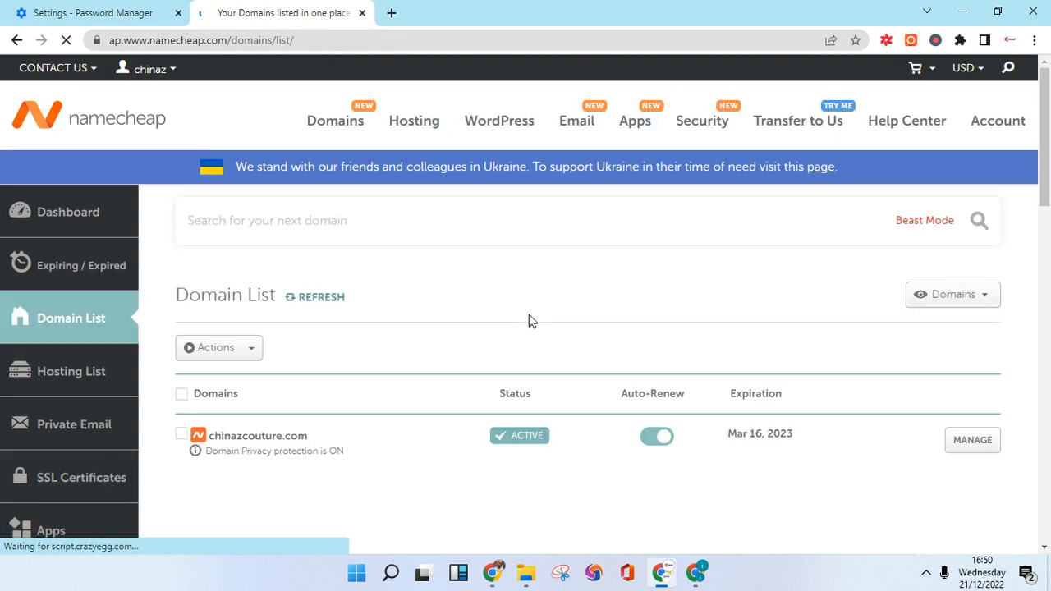
scroll(516, 366, "down", 2)
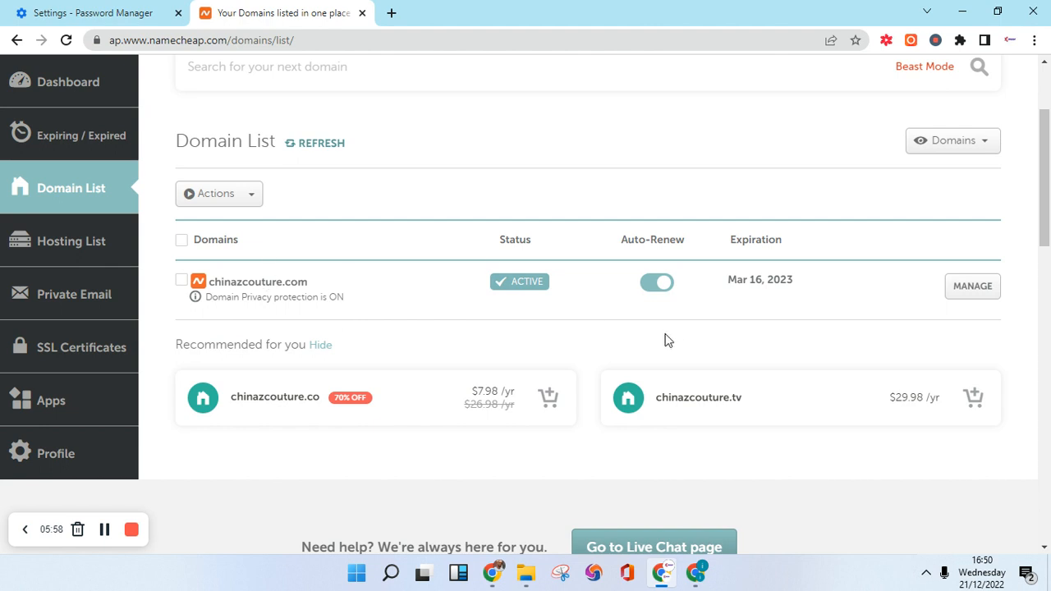
scroll(323, 326, "up", 2)
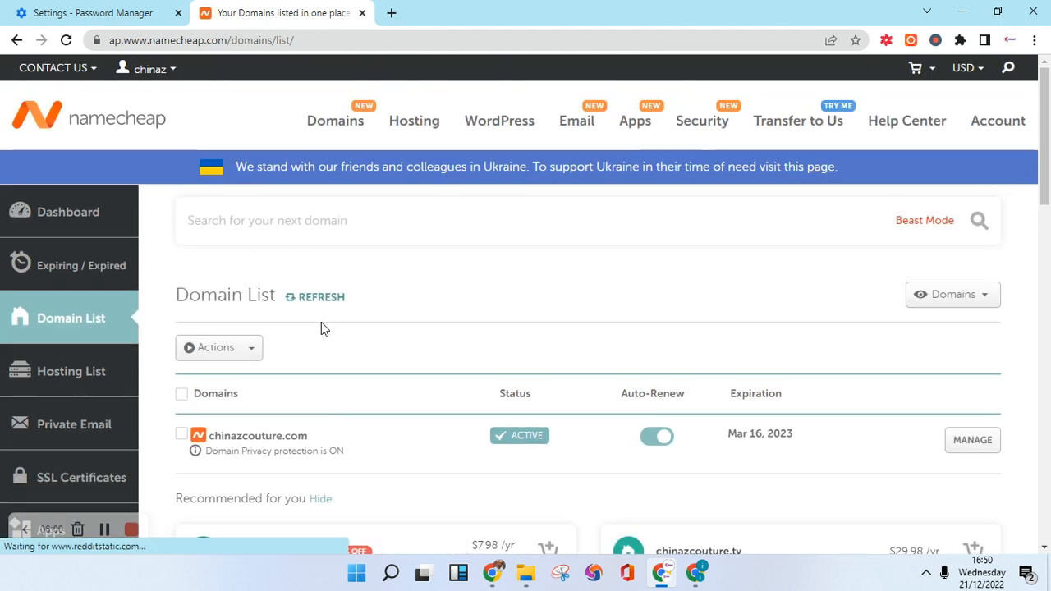
scroll(247, 345, "down", 1)
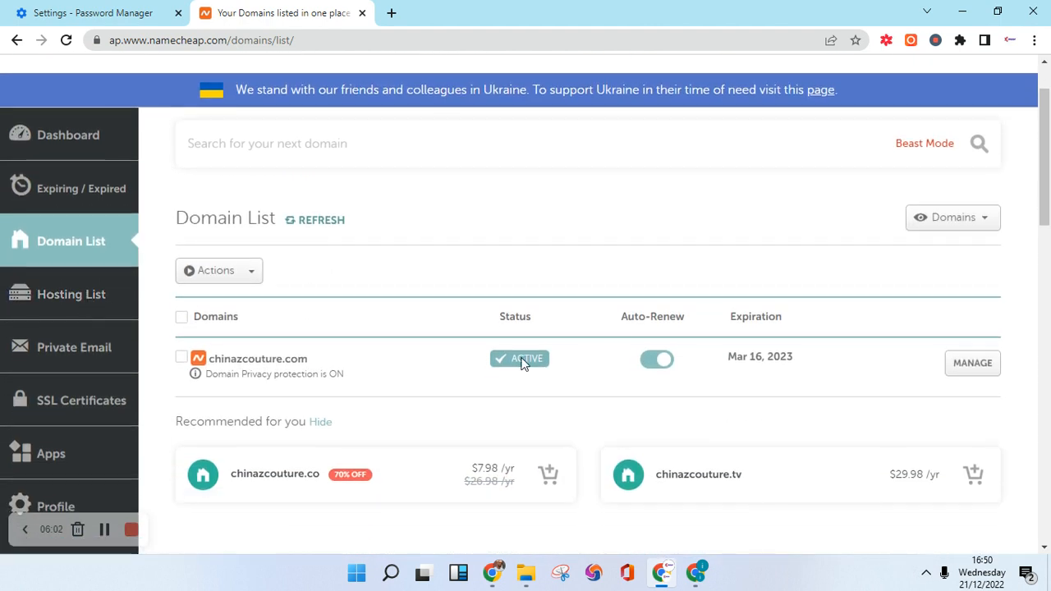
scroll(467, 396, "down", 3)
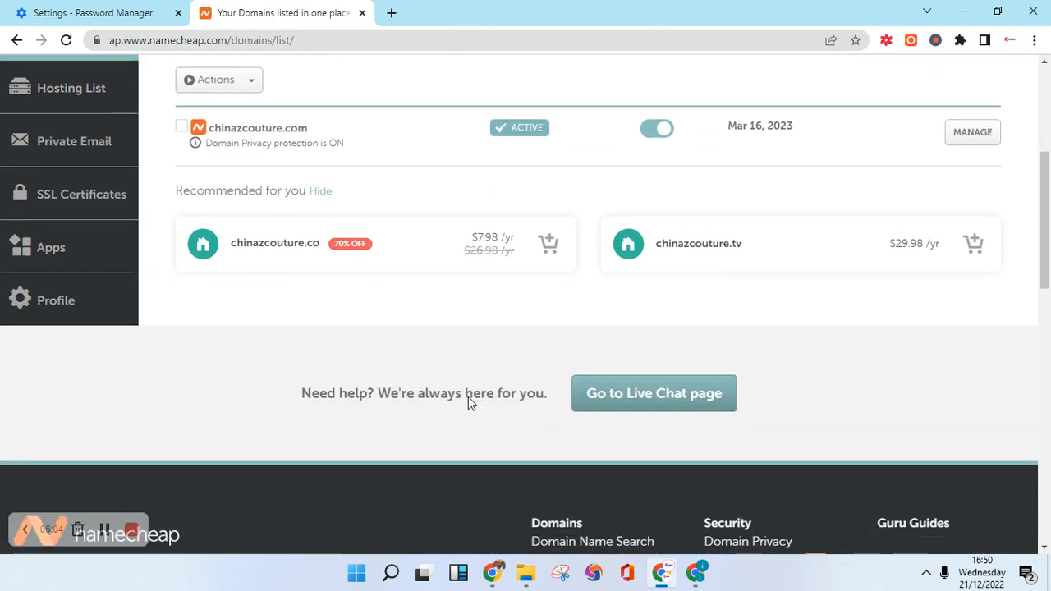
scroll(467, 396, "up", 4)
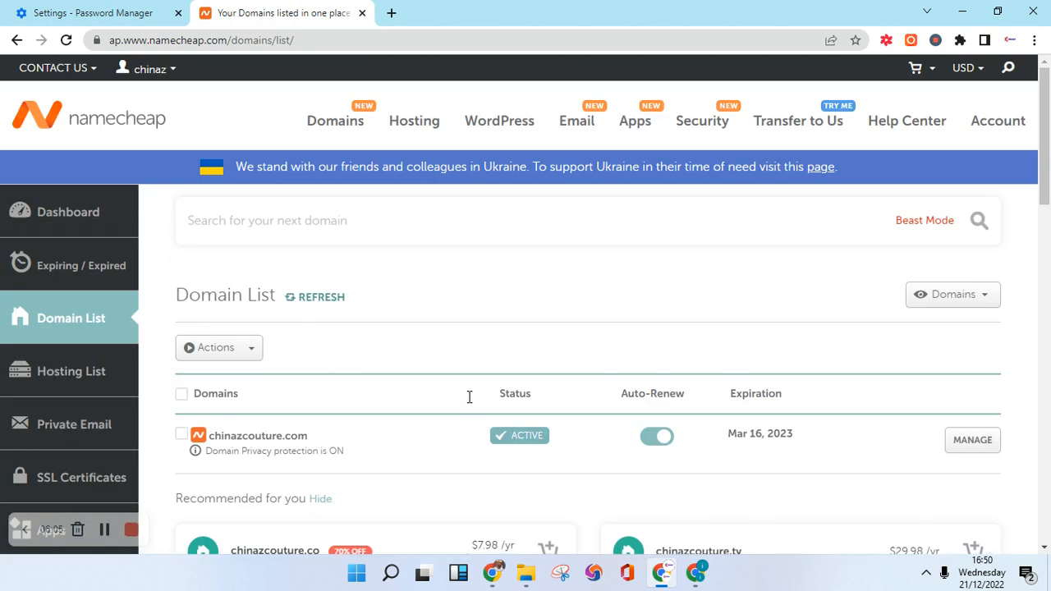
Go via the Dashboard to Hosting List and launch cPanel for chinazcouture.com.
left_click(55, 233)
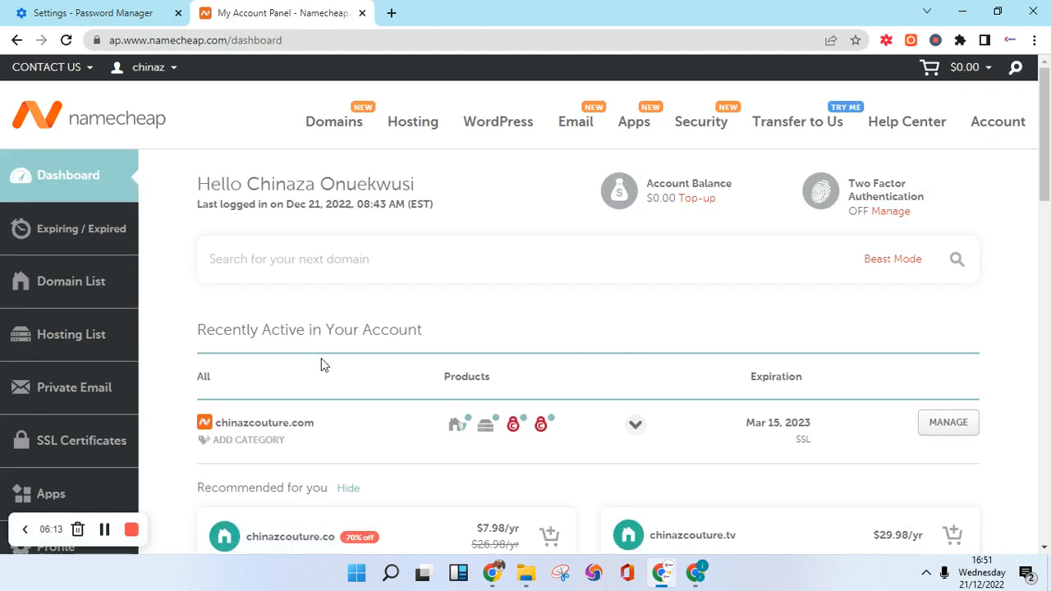
mouse_move(485, 433)
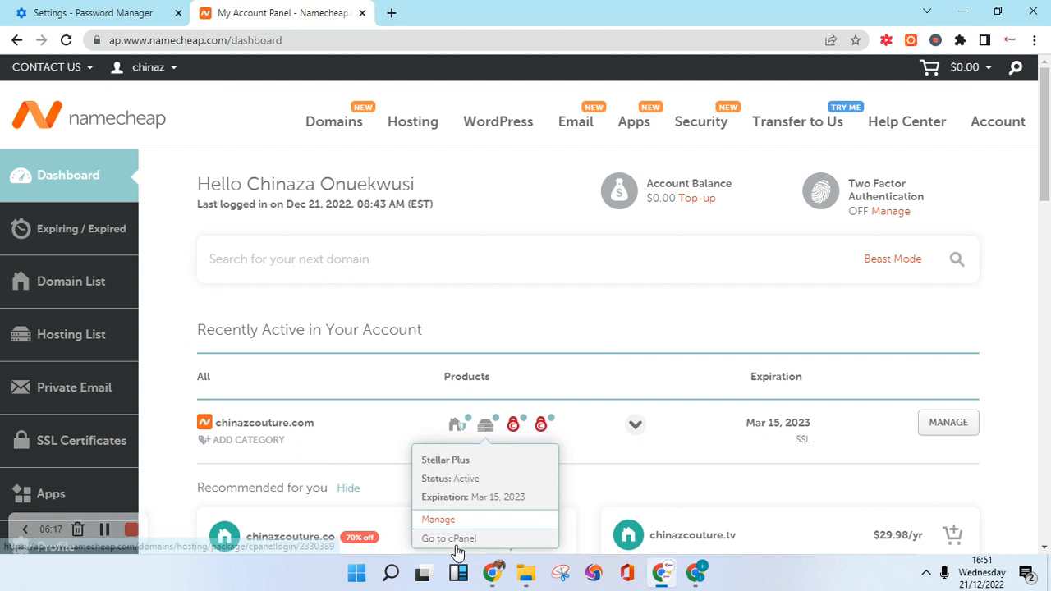
left_click(88, 339)
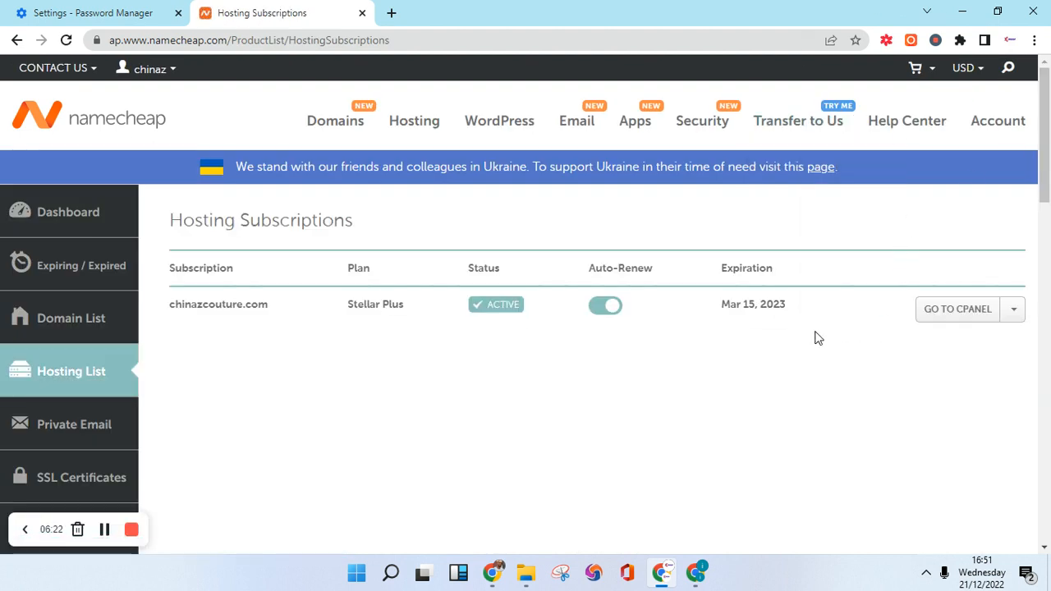
left_click(955, 319)
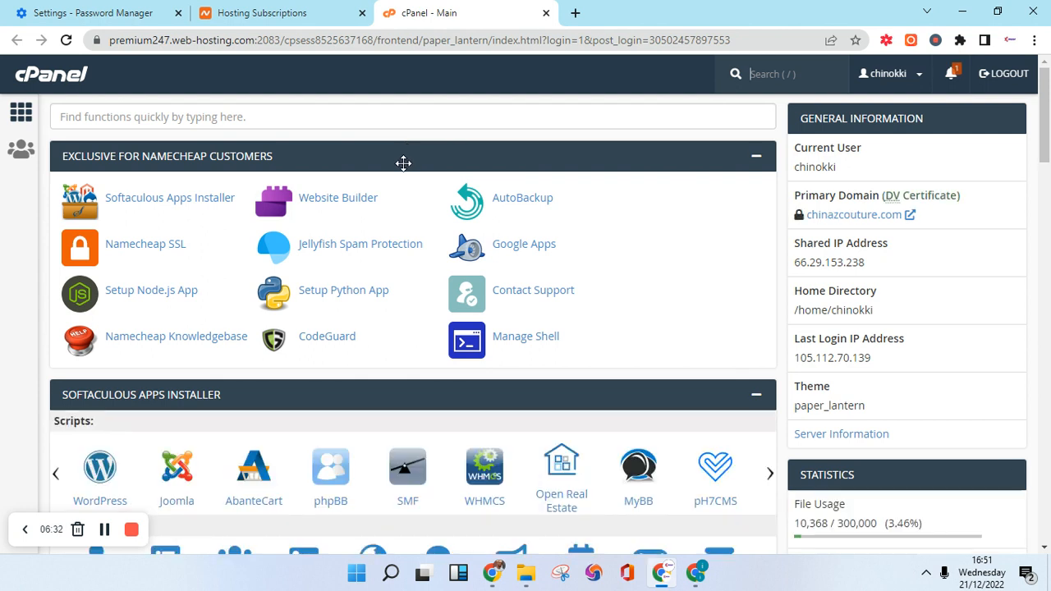
Scroll the cPanel home page to look over the Softaculous Apps Installer section.
scroll(389, 199, "down", 5)
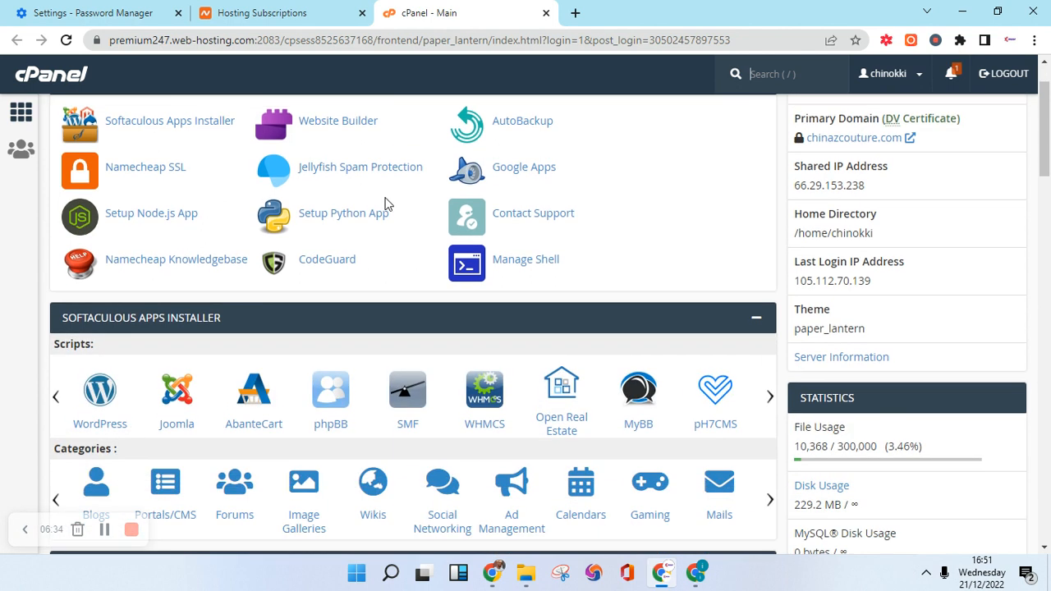
scroll(380, 205, "down", 6)
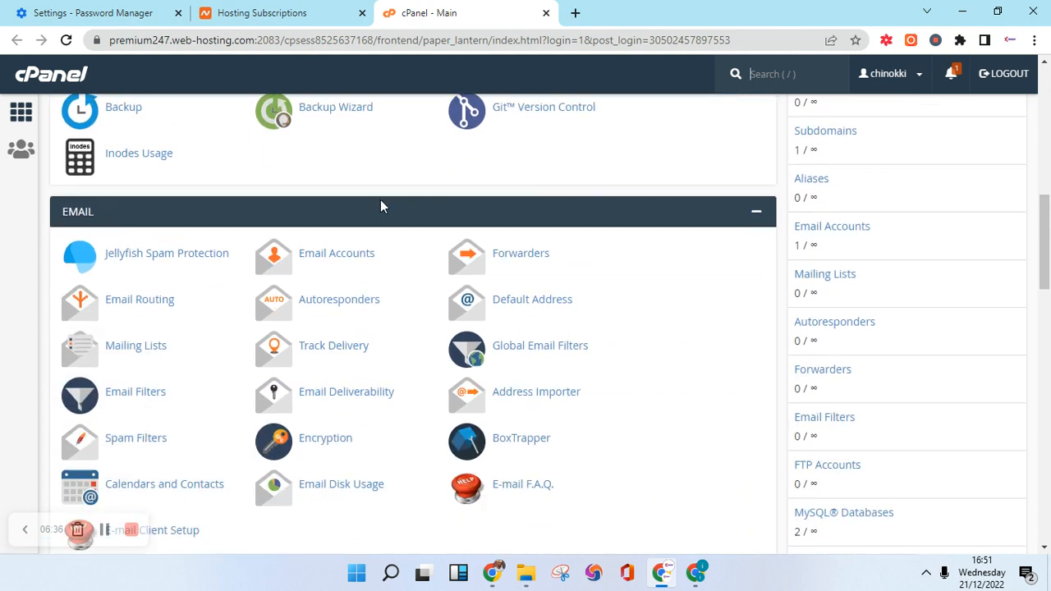
scroll(380, 201, "up", 6)
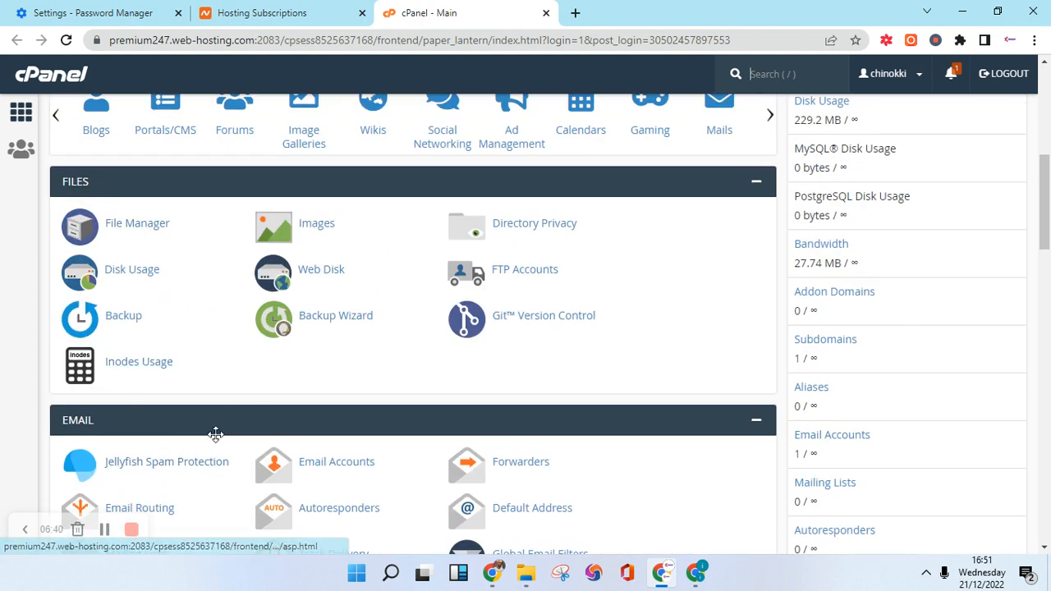
scroll(132, 501, "down", 1)
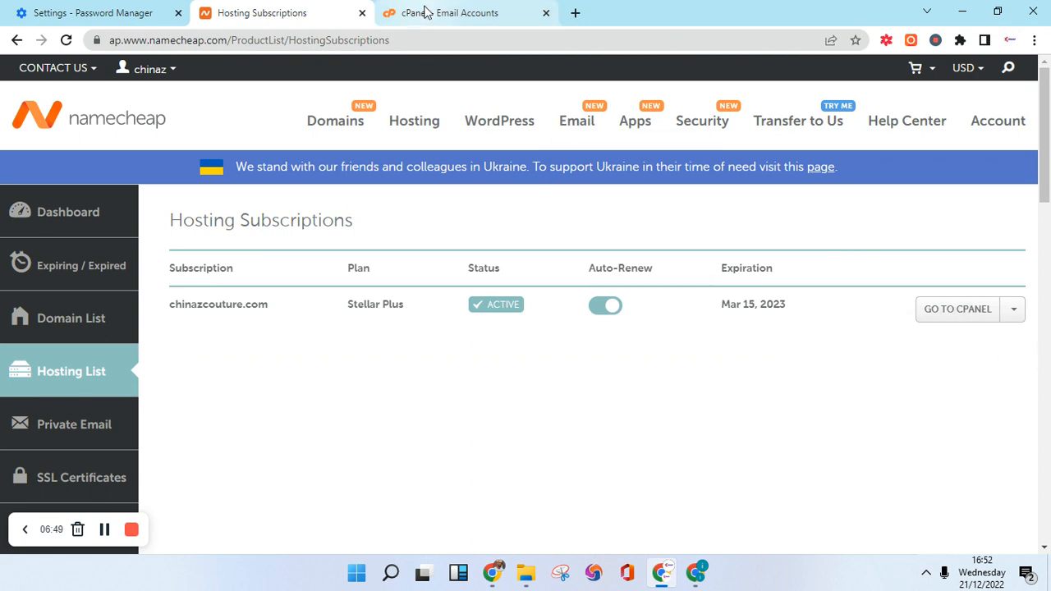
Close the Email Accounts tab, reopen cPanel for the hosting account and scan its tools.
left_click(546, 13)
left_click(954, 311)
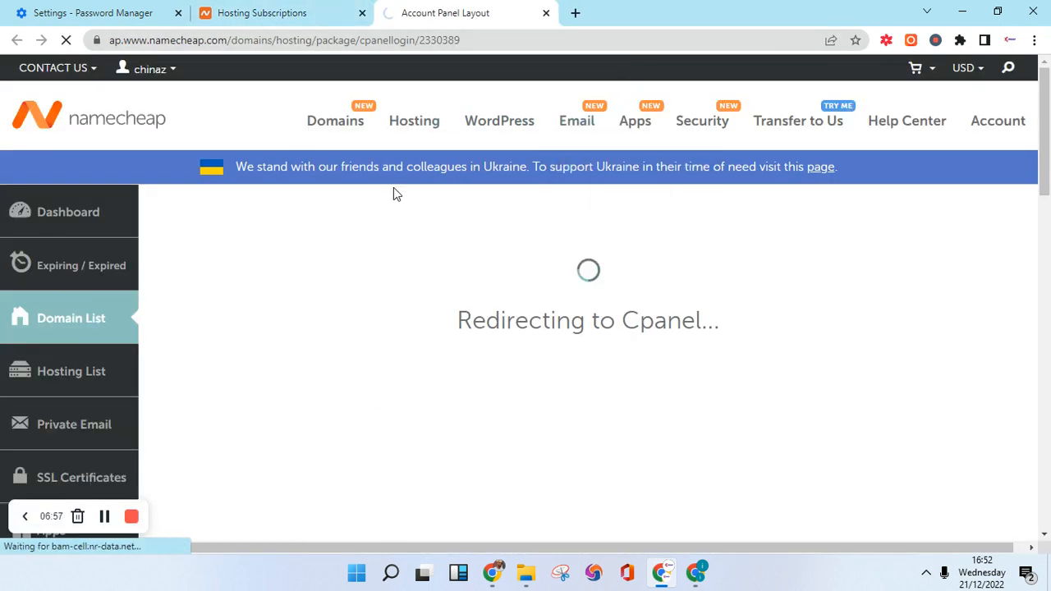
scroll(230, 281, "down", 1)
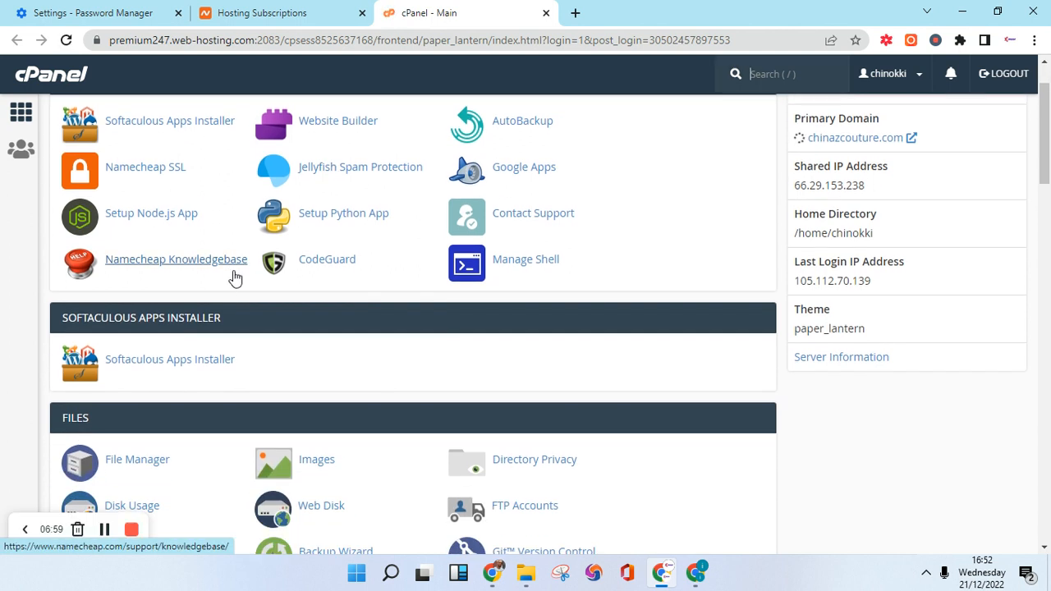
scroll(255, 224, "up", 1)
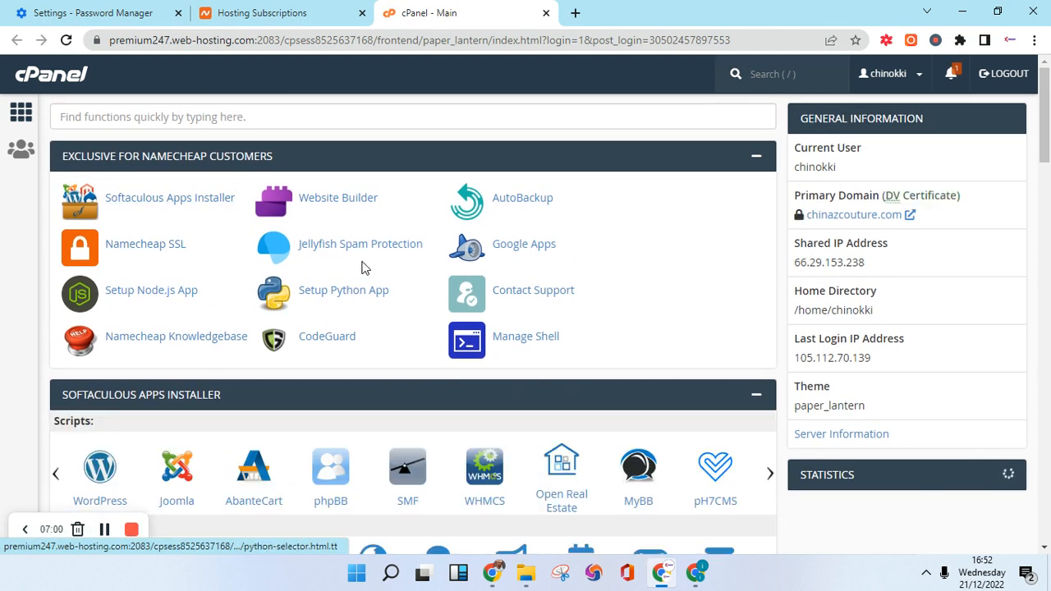
scroll(518, 320, "down", 3)
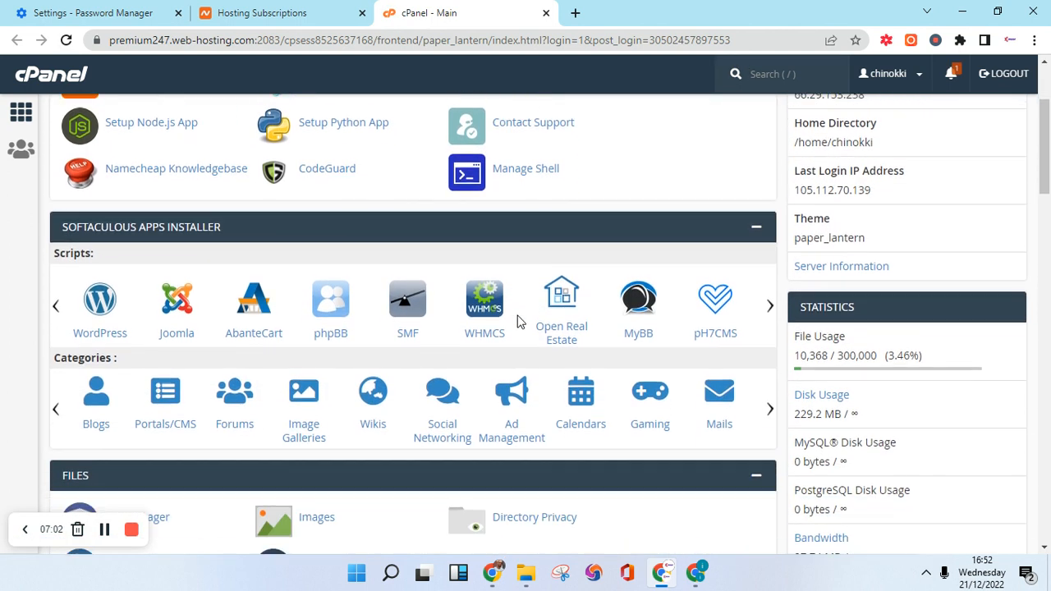
scroll(518, 313, "up", 3)
Search cPanel tools for 'emai', open Email Accounts and start a new account for chinazcouture.com.
left_click(298, 112)
type("email")
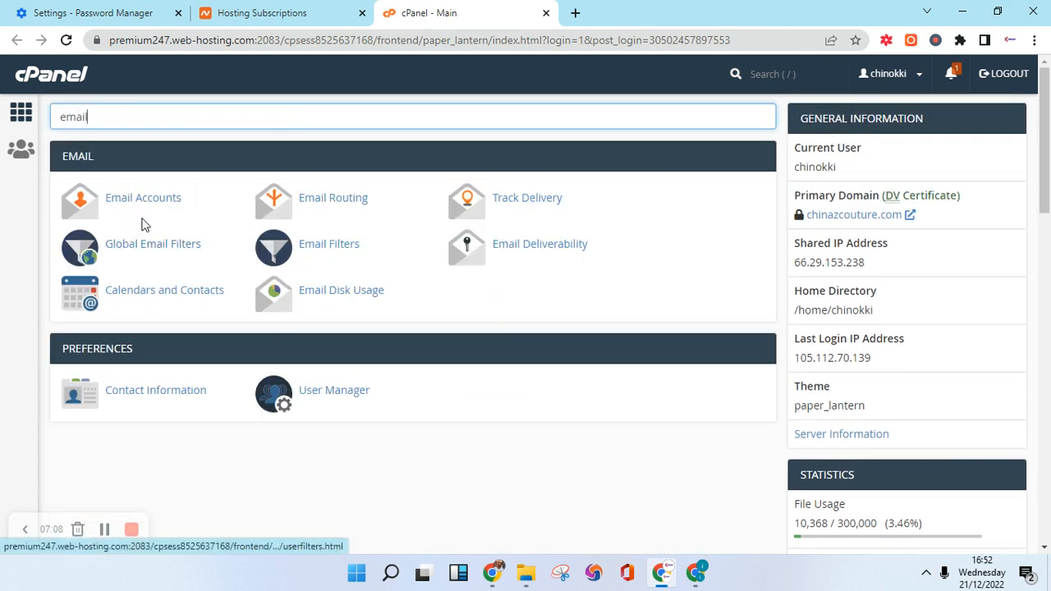
left_click(144, 205)
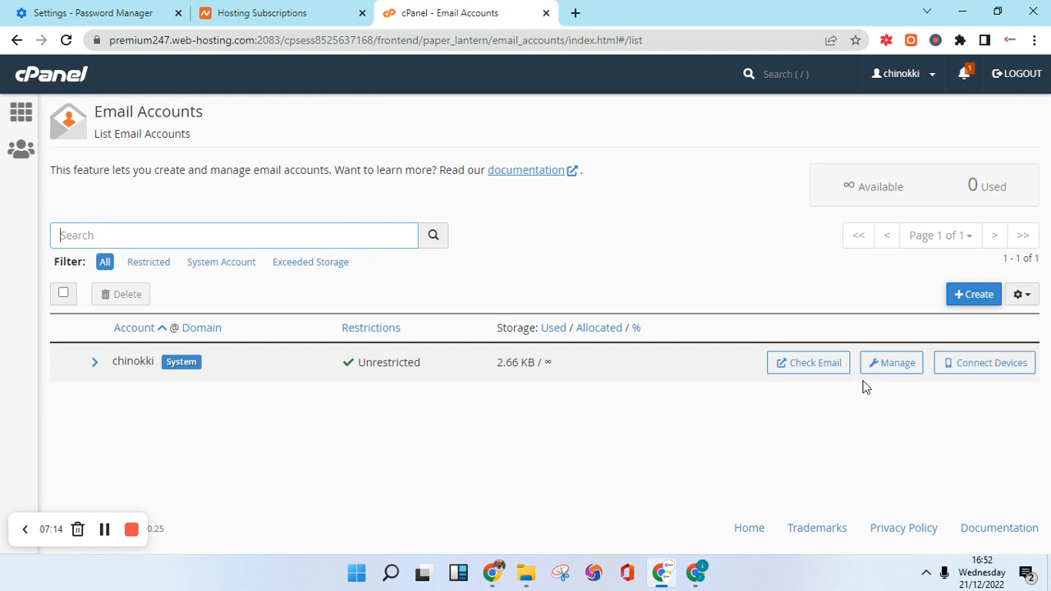
left_click(978, 298)
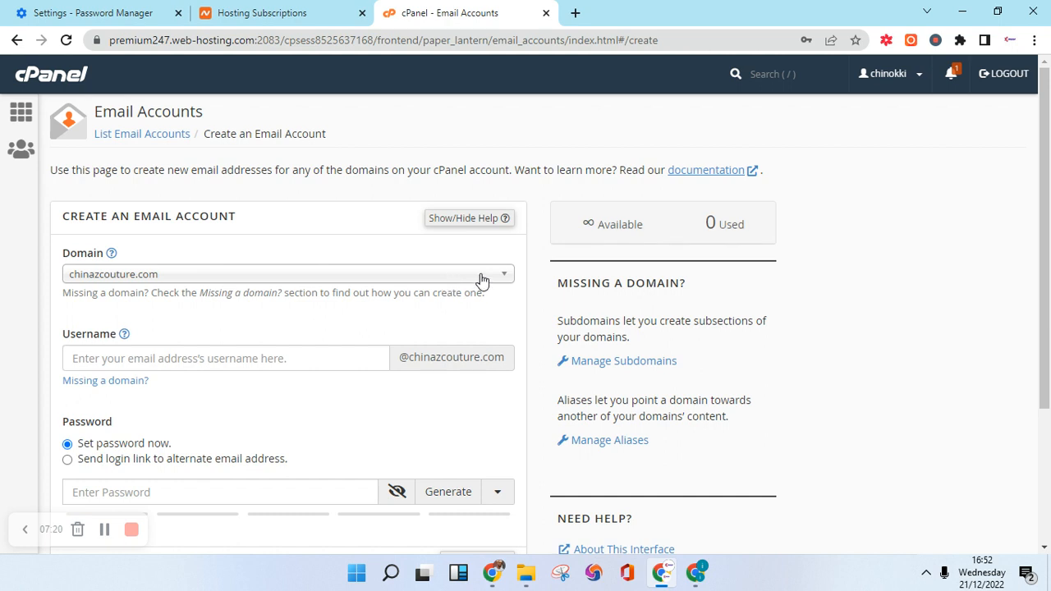
left_click(482, 280)
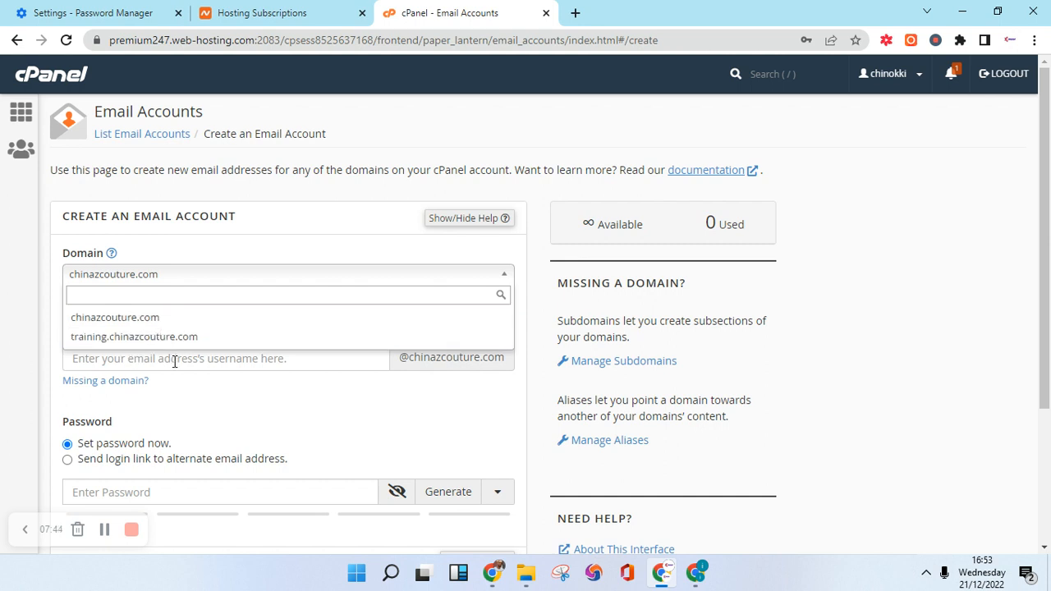
left_click(143, 322)
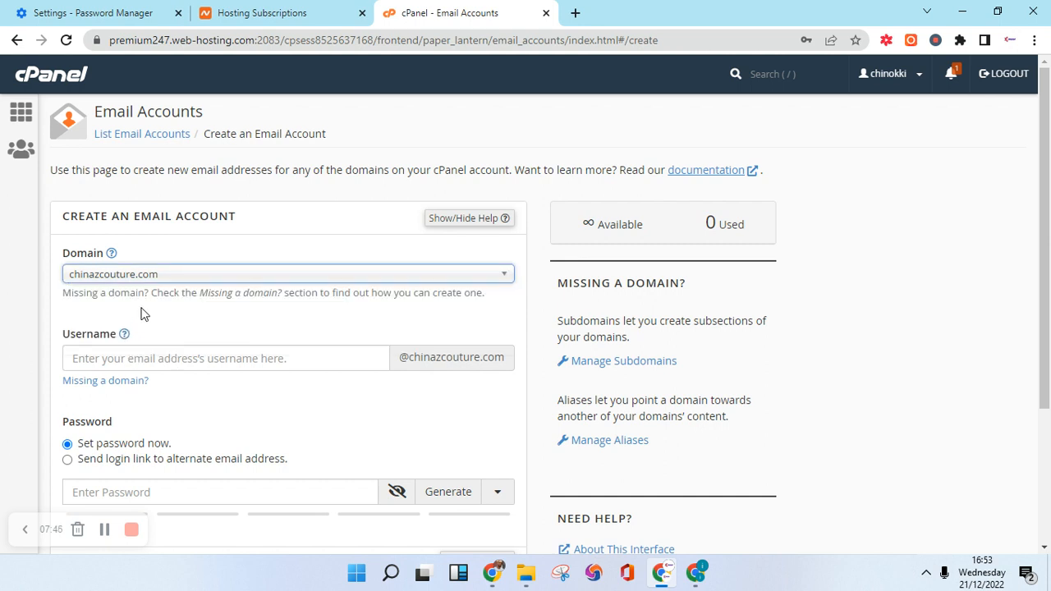
left_click(149, 358)
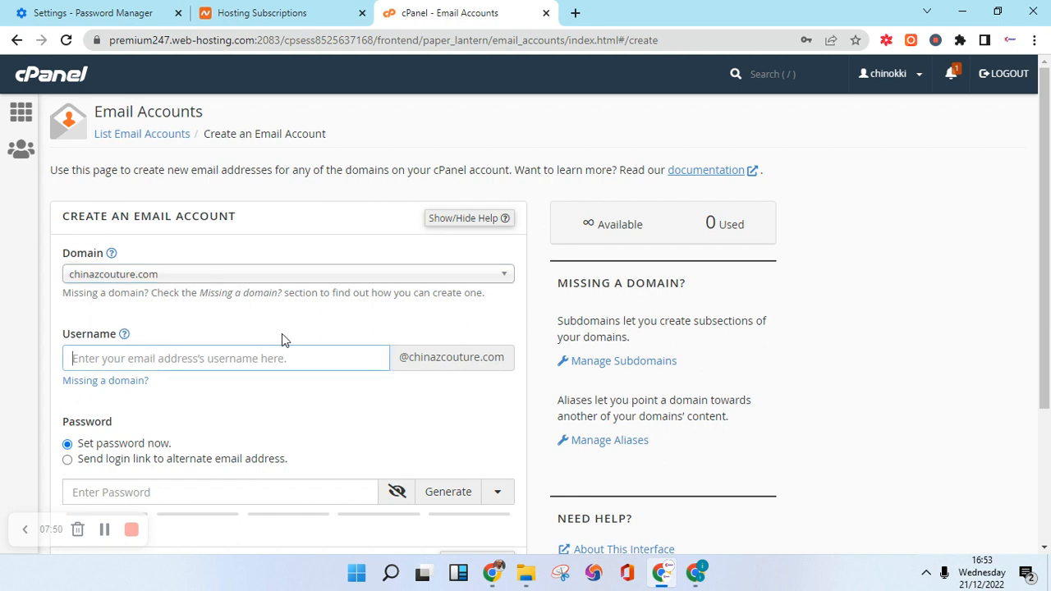
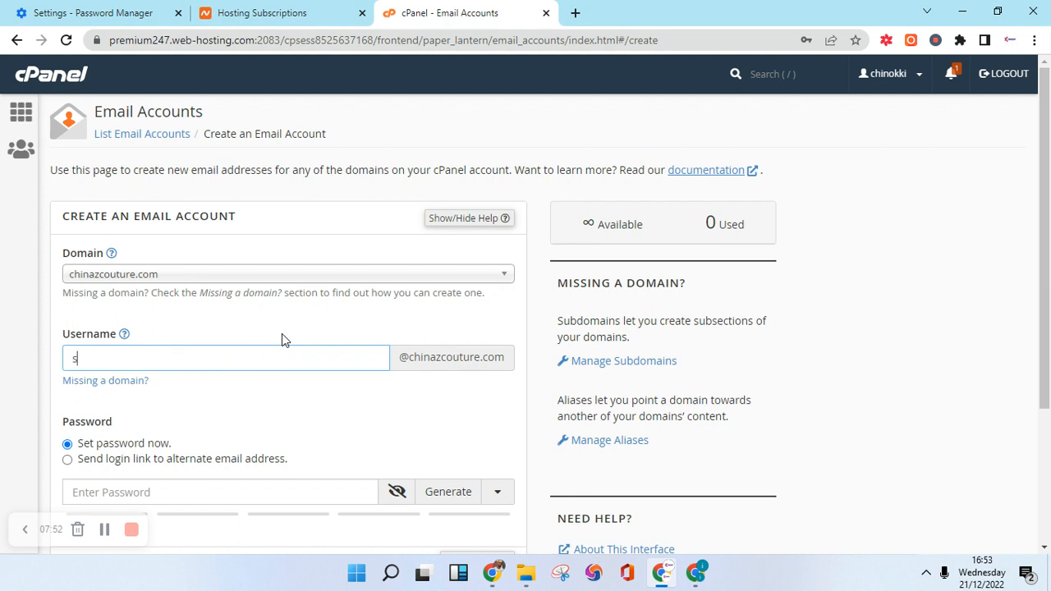
Generate a strength-95 password for the account and mask it.
scroll(243, 270, "down", 1)
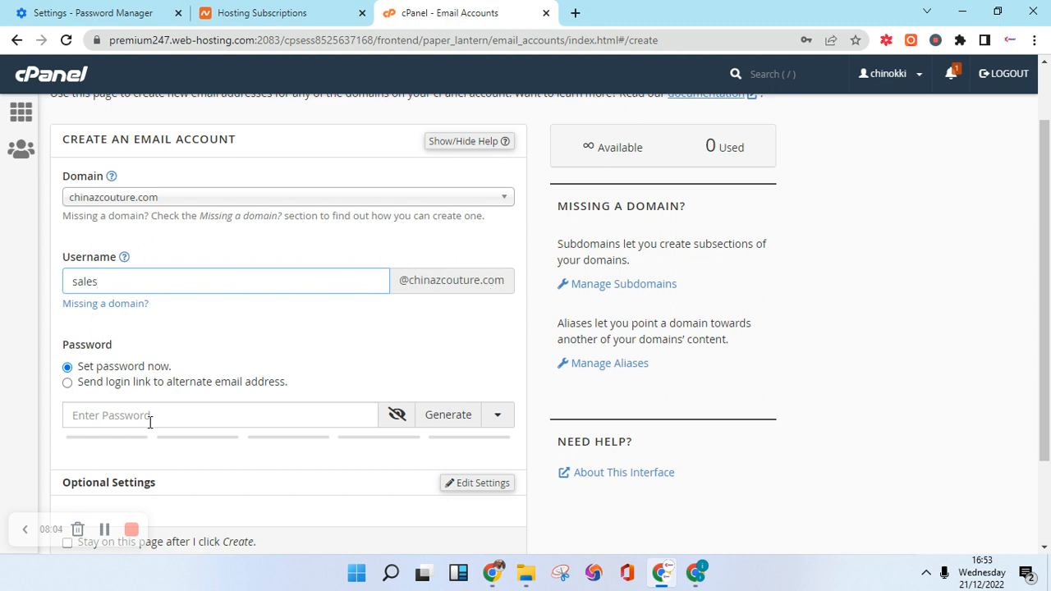
scroll(200, 349, "down", 2)
left_click(443, 301)
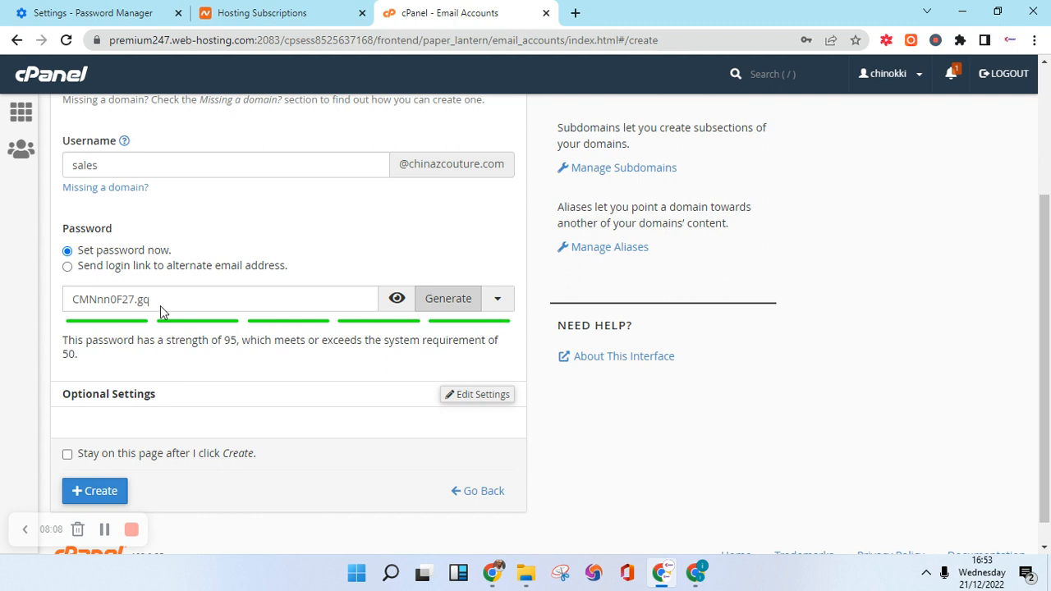
left_click(401, 299)
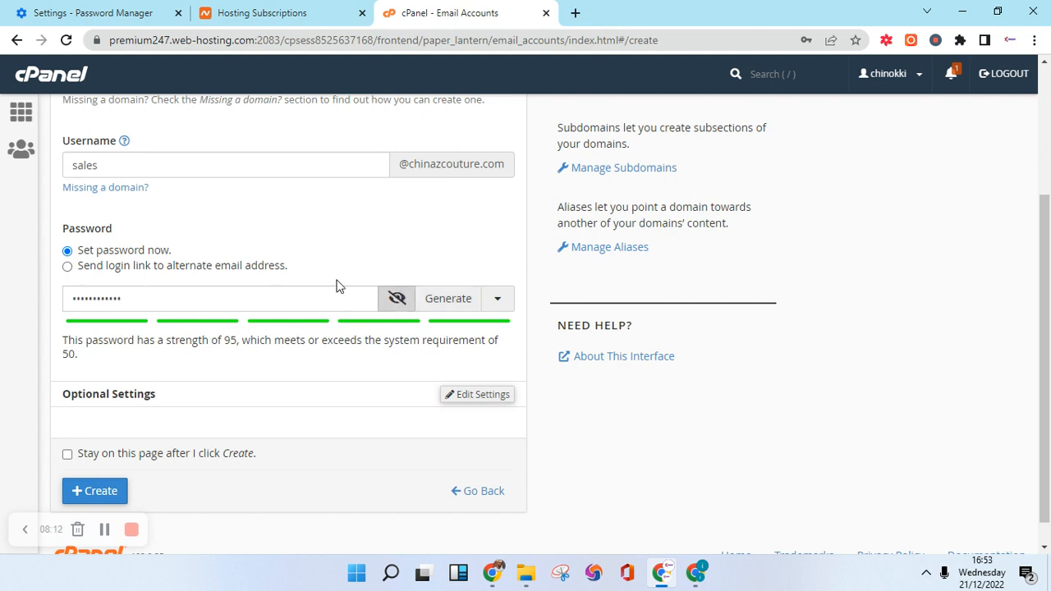
scroll(204, 347, "down", 1)
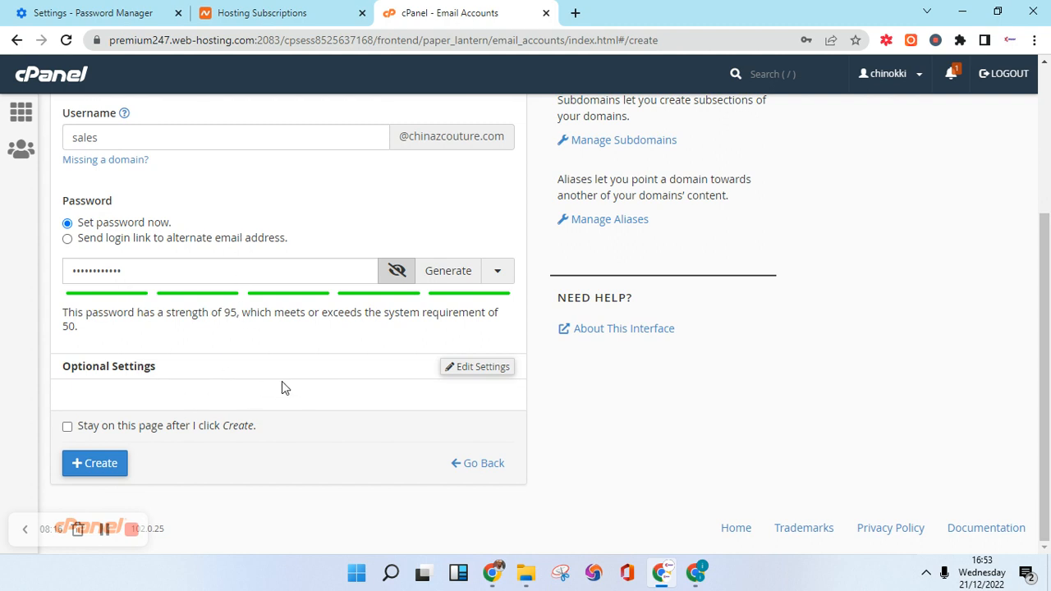
Set the sales mailbox's storage quota to Unlimited and create the account.
left_click(488, 374)
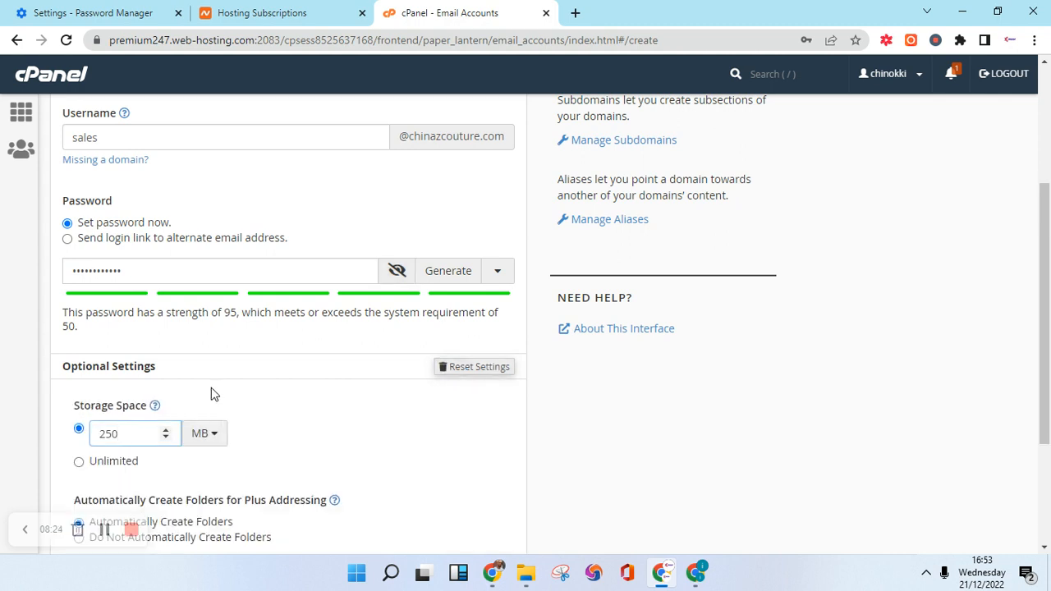
scroll(212, 394, "down", 1)
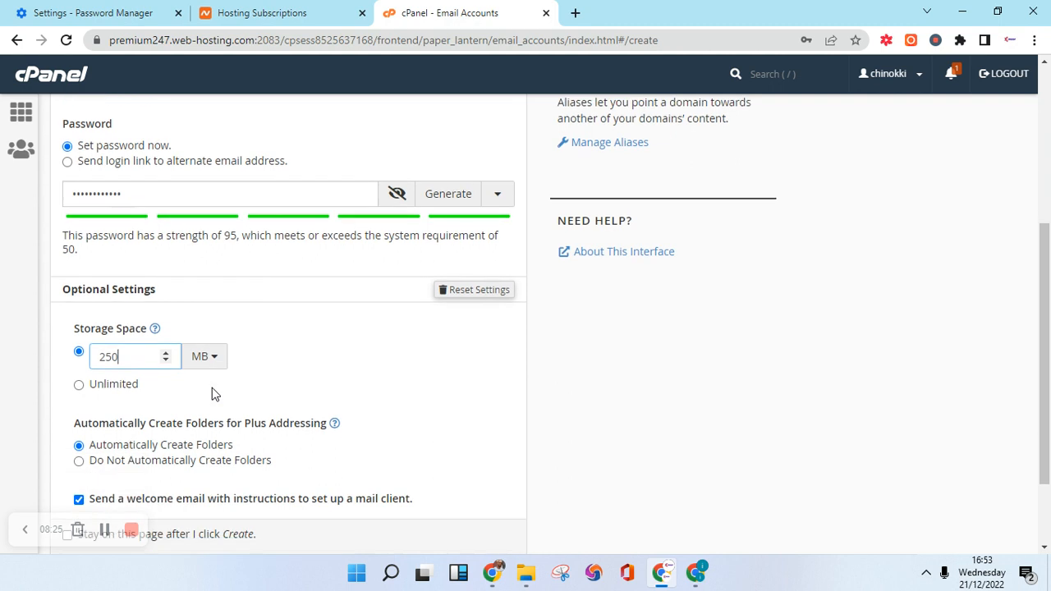
double_click(124, 355)
left_click(217, 361)
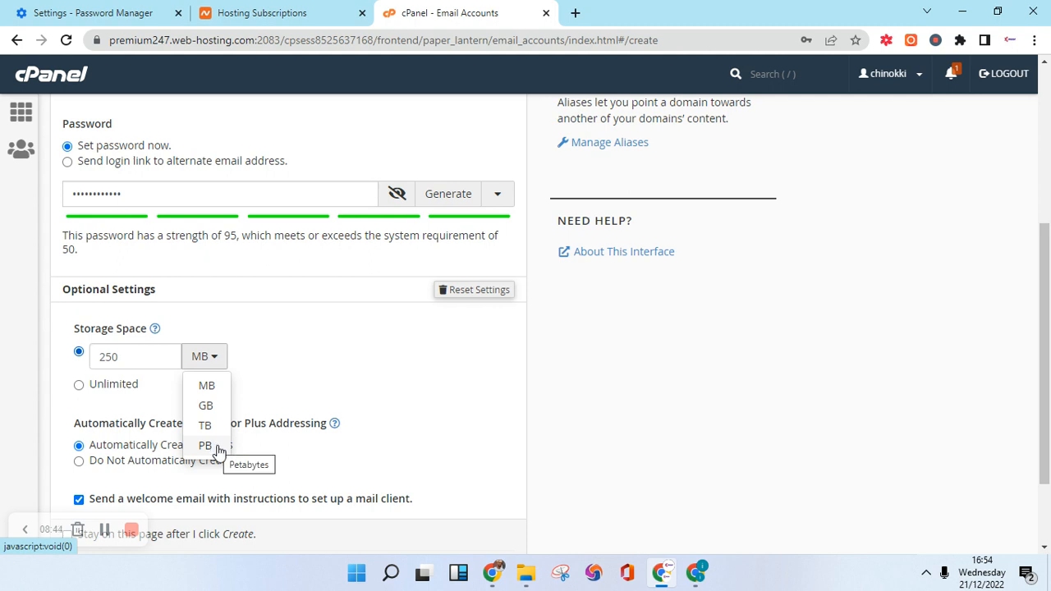
left_click(117, 411)
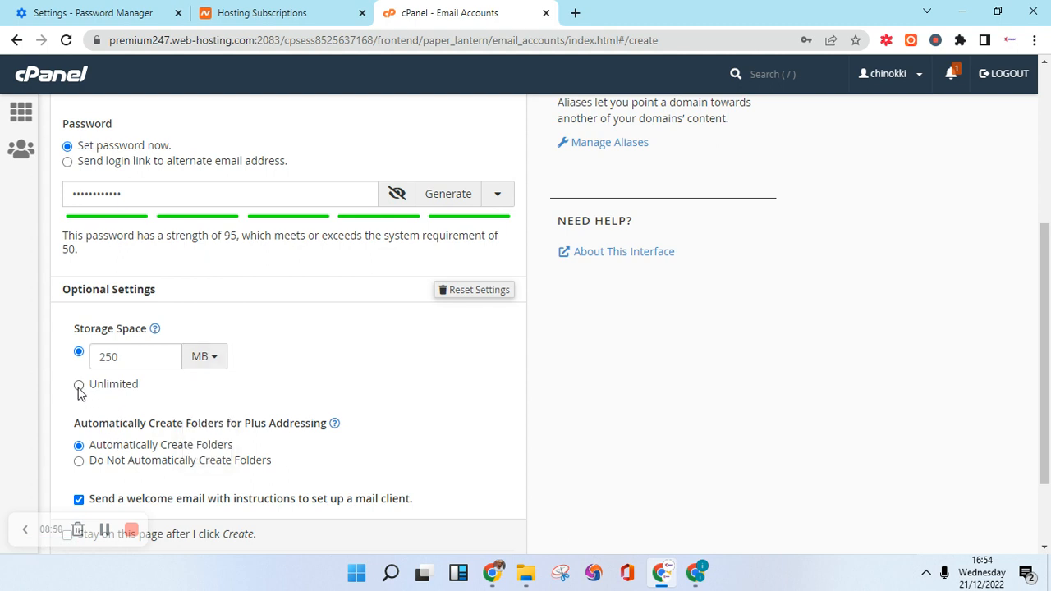
left_click(78, 387)
scroll(287, 358, "down", 1)
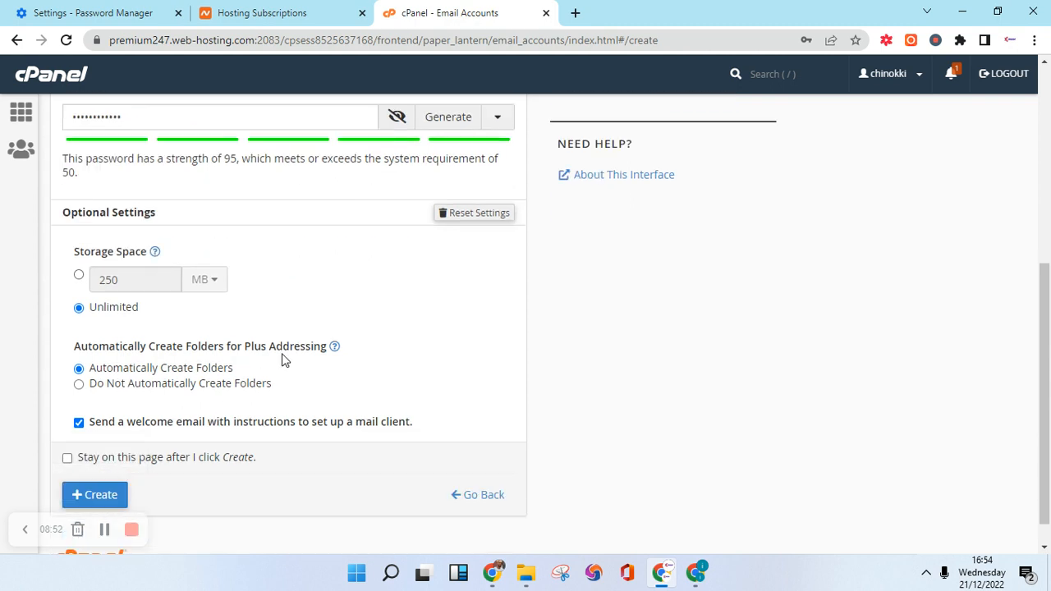
scroll(282, 361, "down", 1)
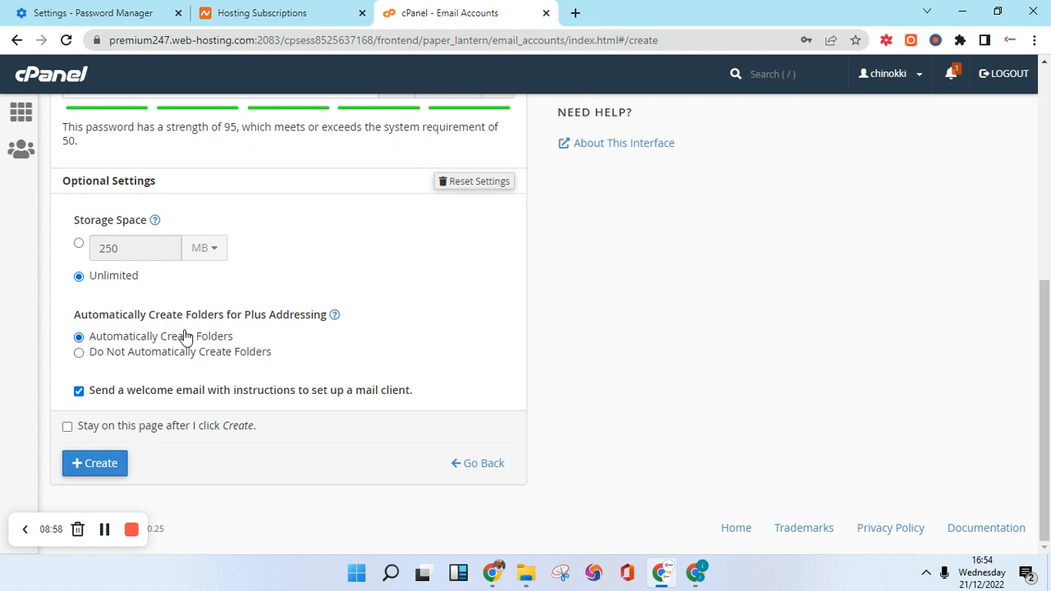
left_click(102, 465)
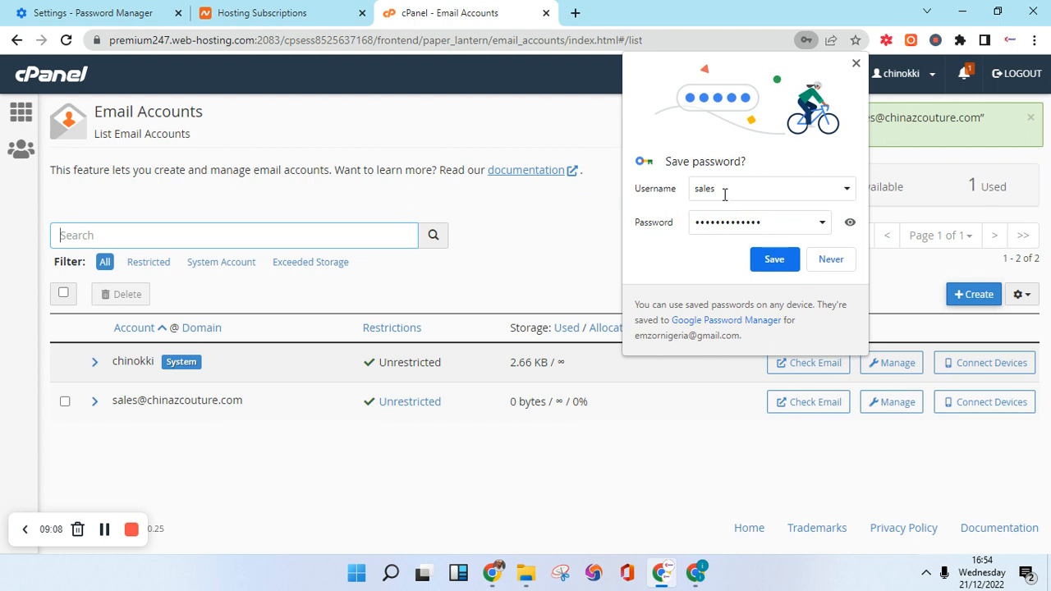
Update Chrome's saved login to use the new account's full address as username.
left_click_drag(243, 401, 95, 416)
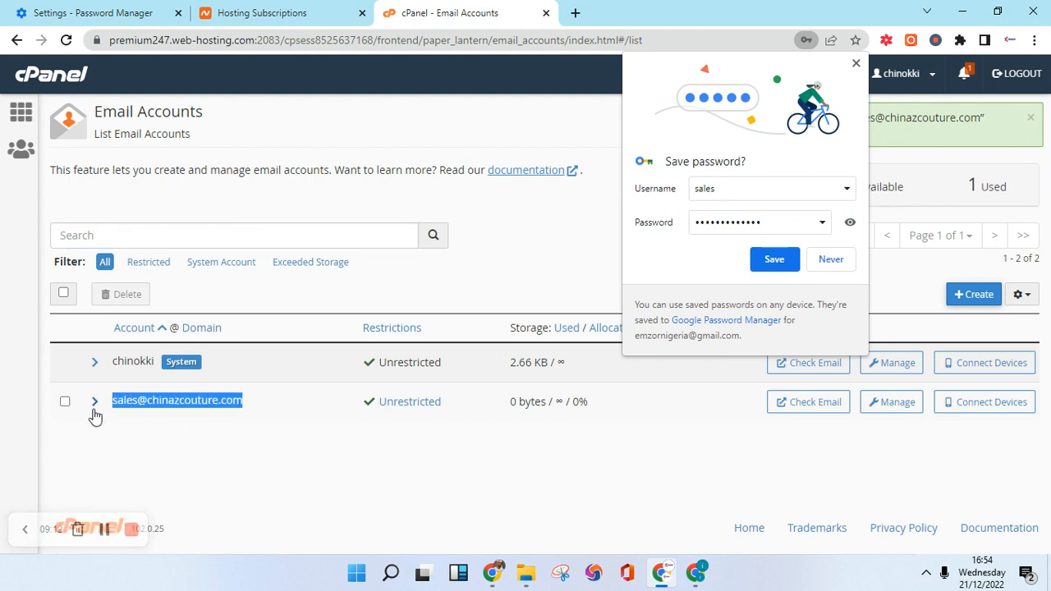
right_click(139, 401)
left_click(160, 415)
double_click(715, 190)
right_click(707, 190)
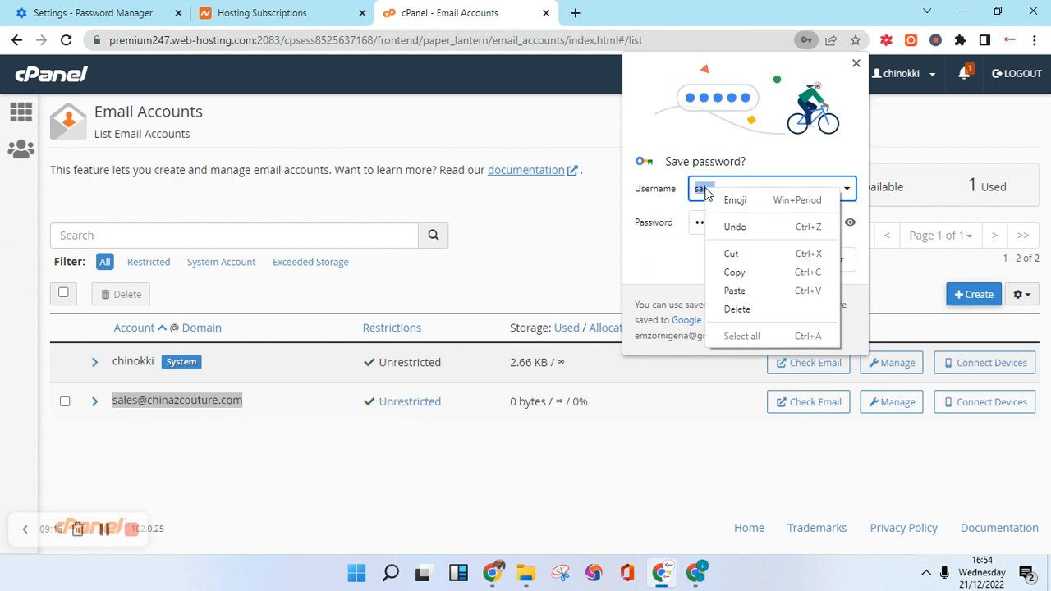
left_click(734, 290)
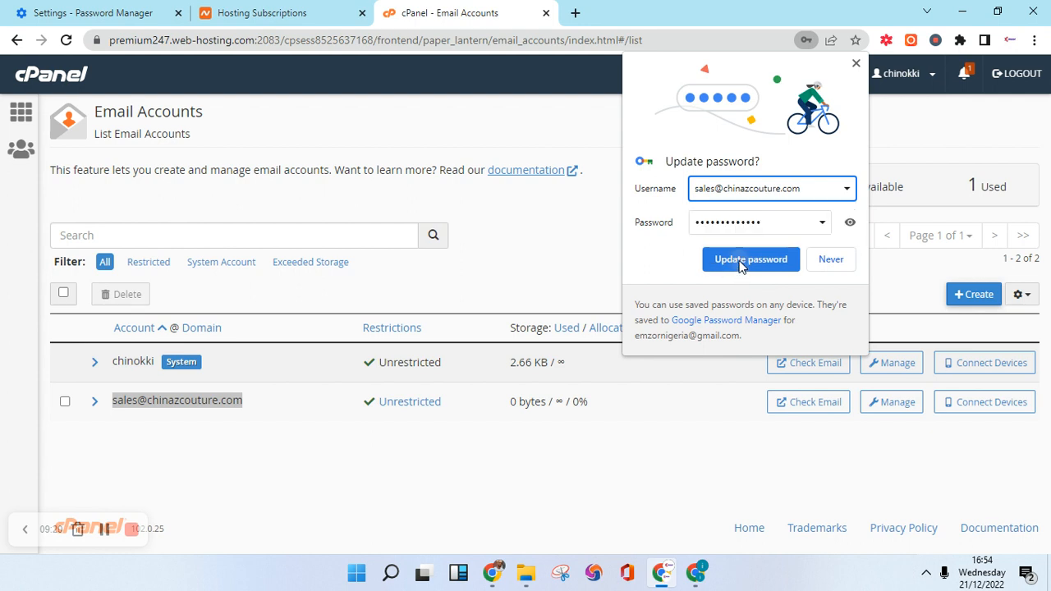
left_click(742, 261)
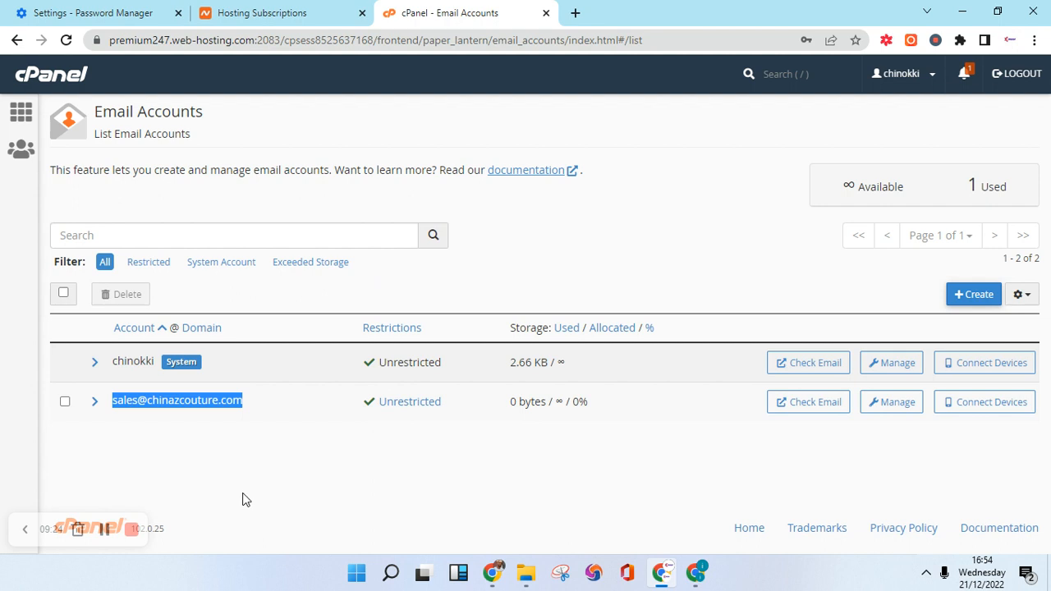
Return from the email accounts page to the cPanel main dashboard.
left_click(294, 454)
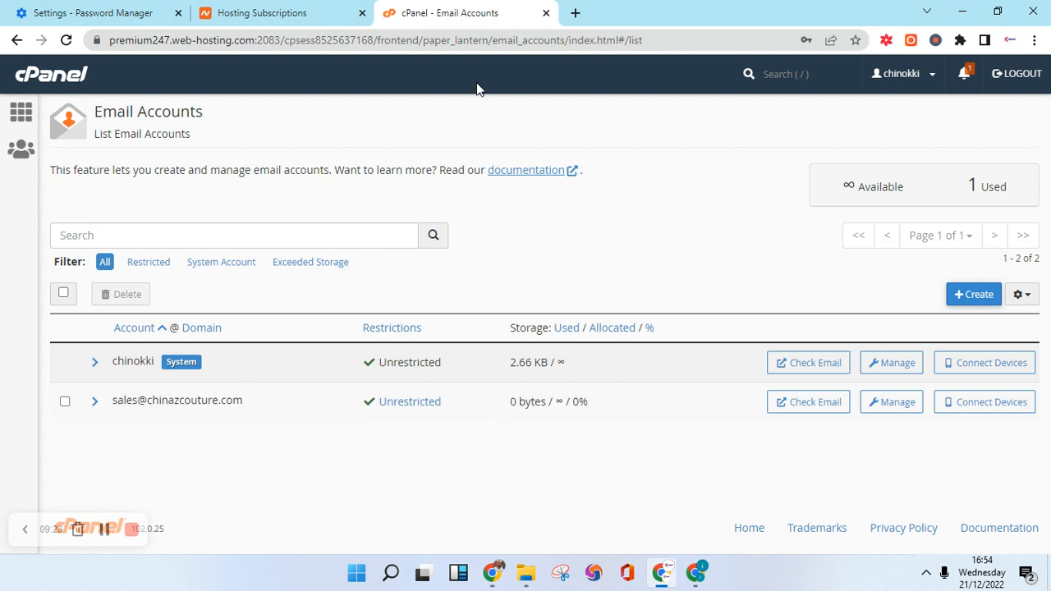
left_click(247, 11)
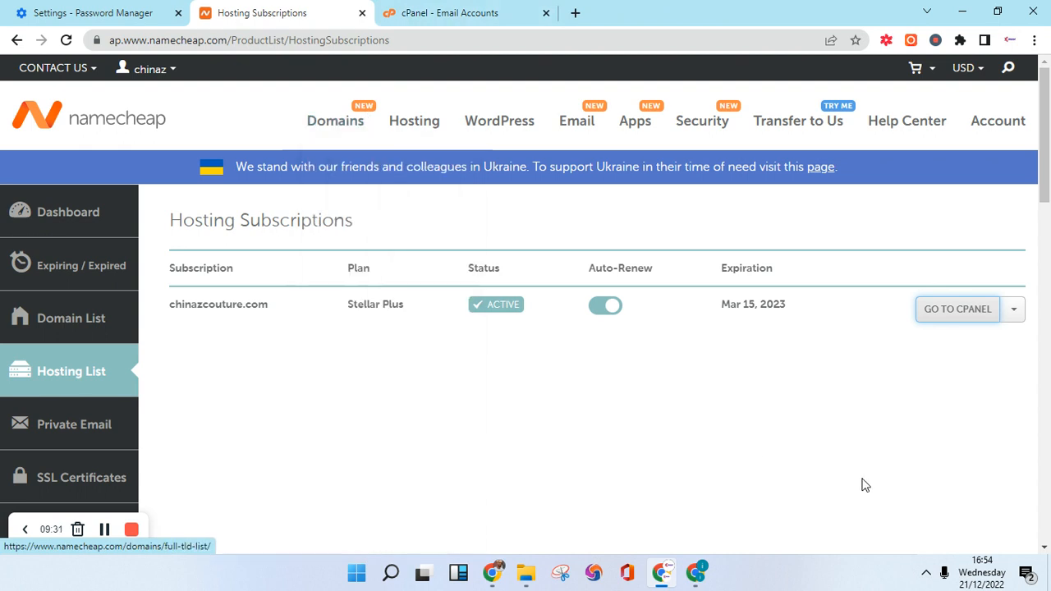
left_click(495, 10)
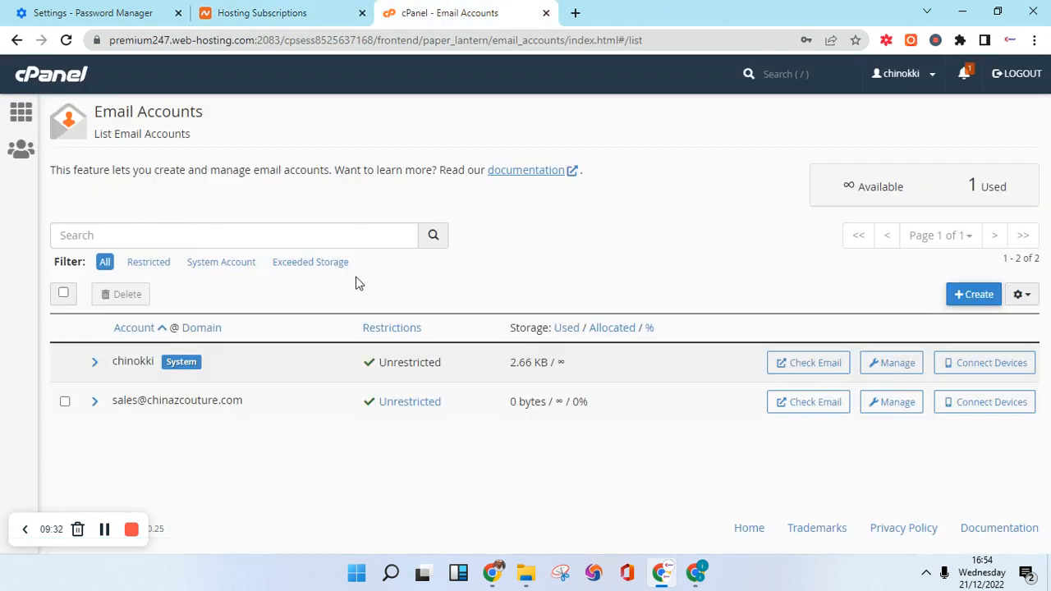
left_click(66, 81)
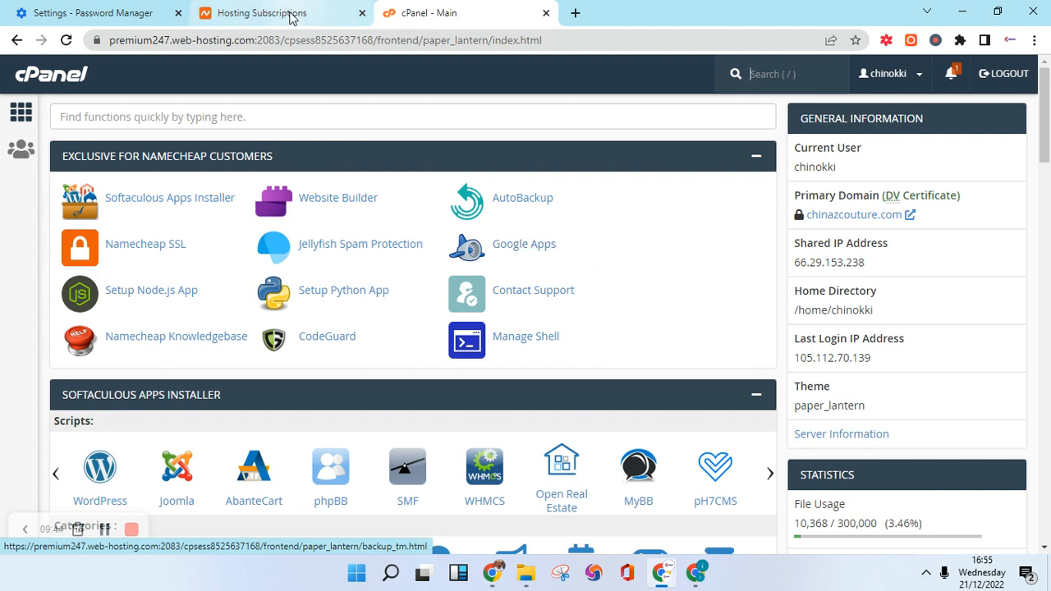
Open Softaculous and browse its catalogue to WordPress under Top Scripts.
left_click(157, 205)
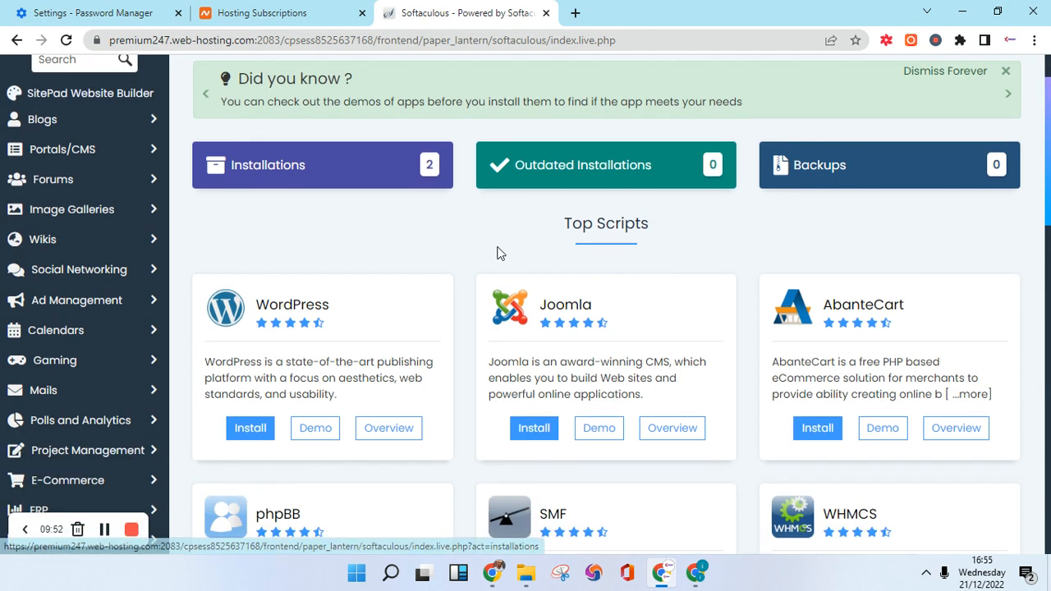
scroll(361, 205, "down", 4)
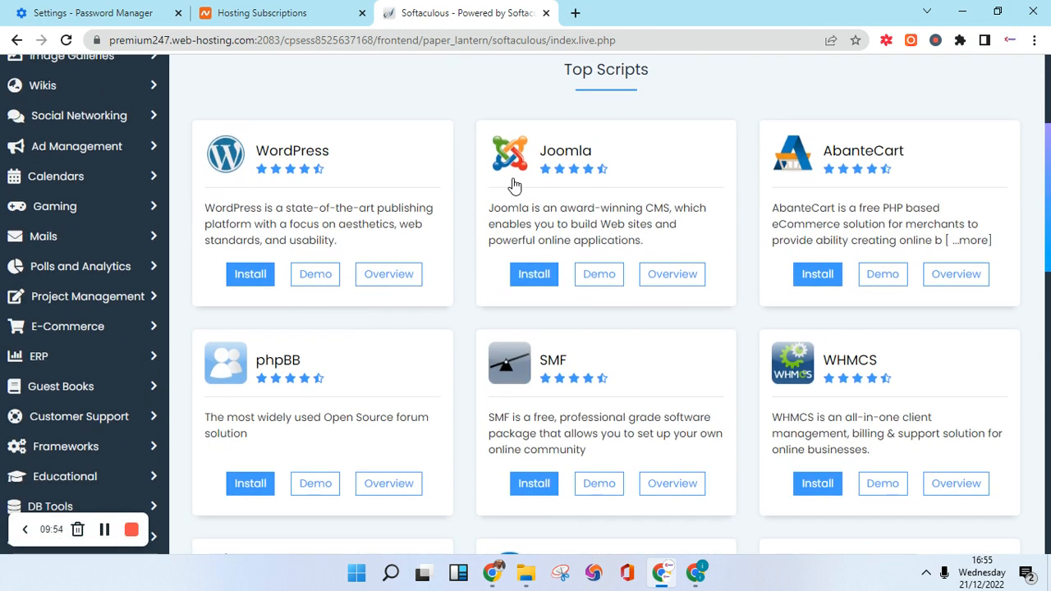
scroll(431, 123, "up", 4)
scroll(429, 132, "down", 3)
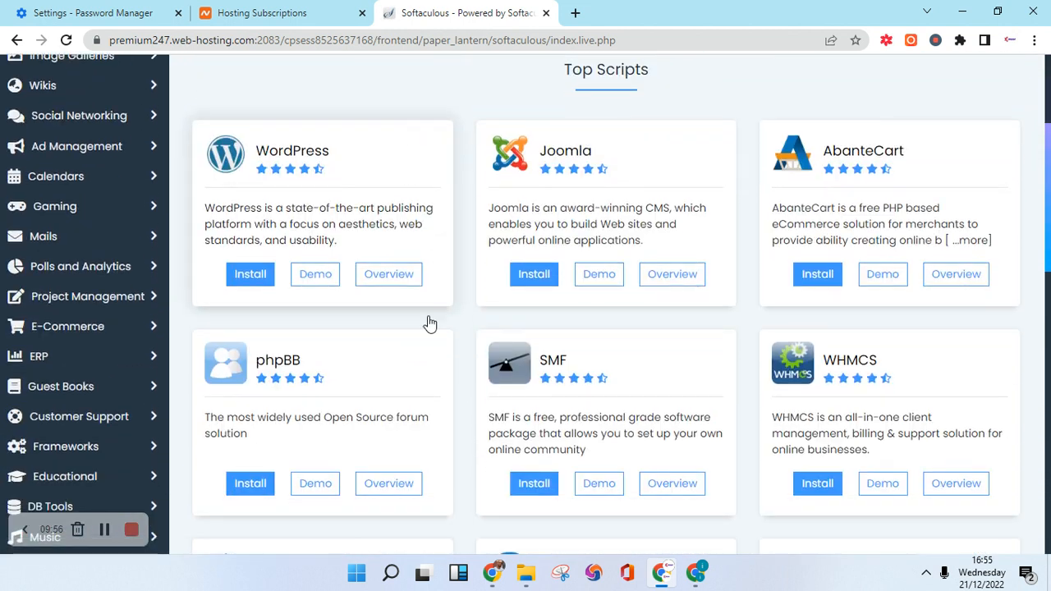
scroll(633, 413, "up", 3)
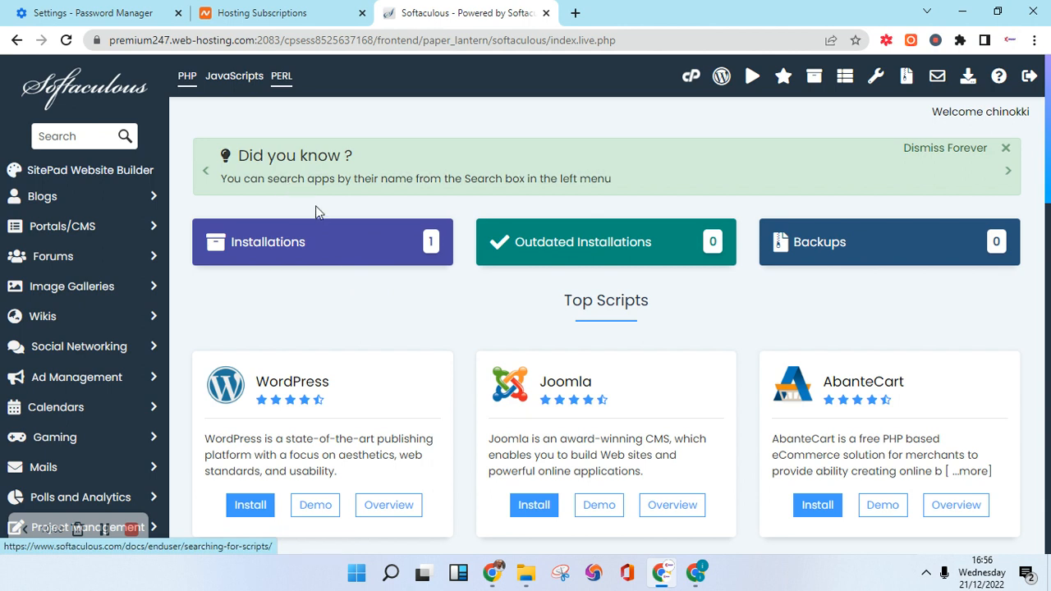
scroll(321, 266, "down", 2)
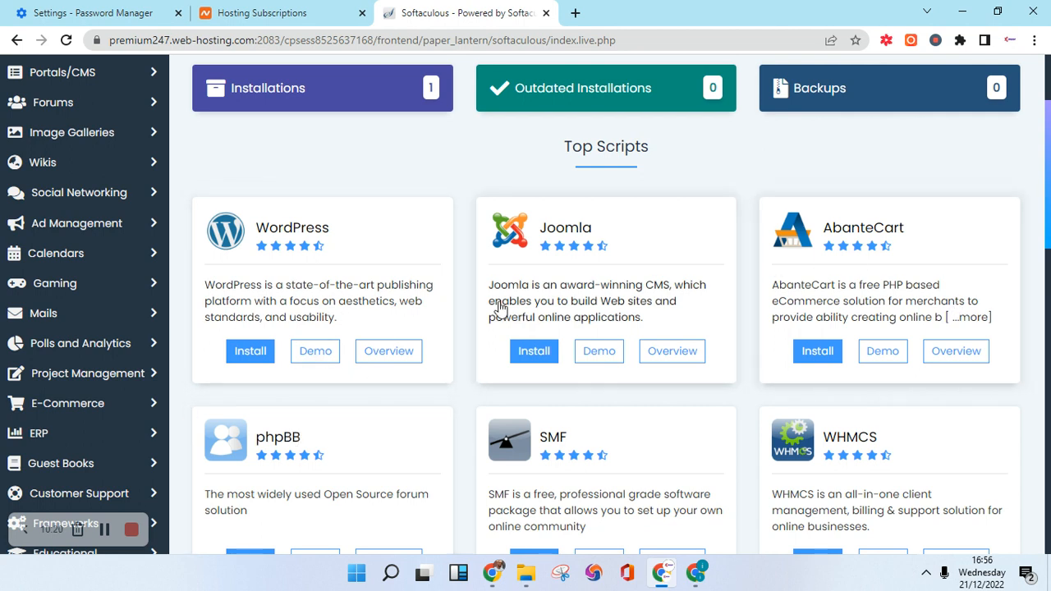
scroll(335, 401, "down", 1)
scroll(337, 402, "down", 5)
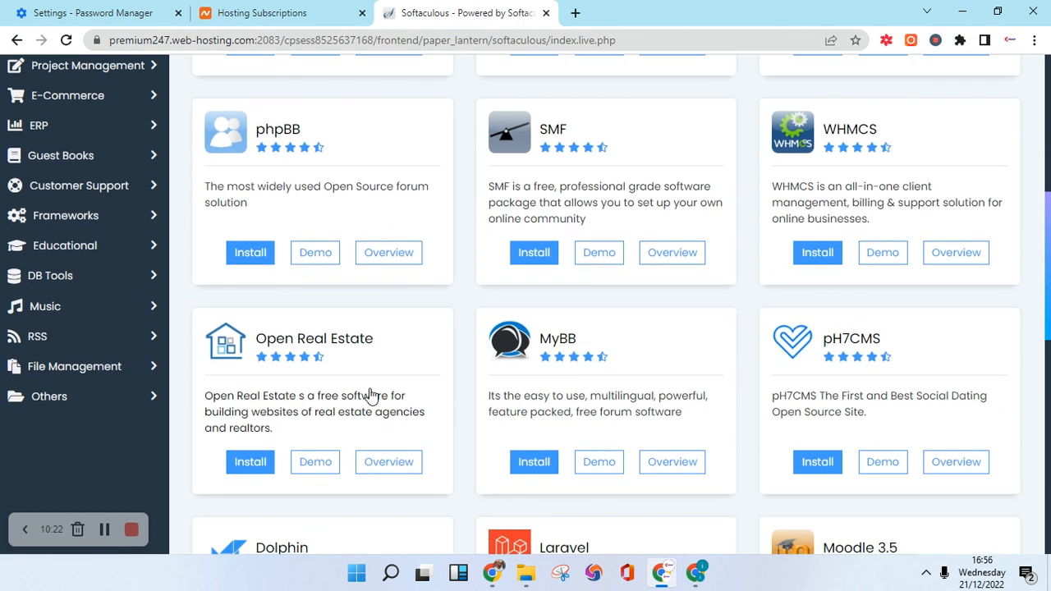
scroll(444, 382, "up", 8)
scroll(295, 416, "down", 2)
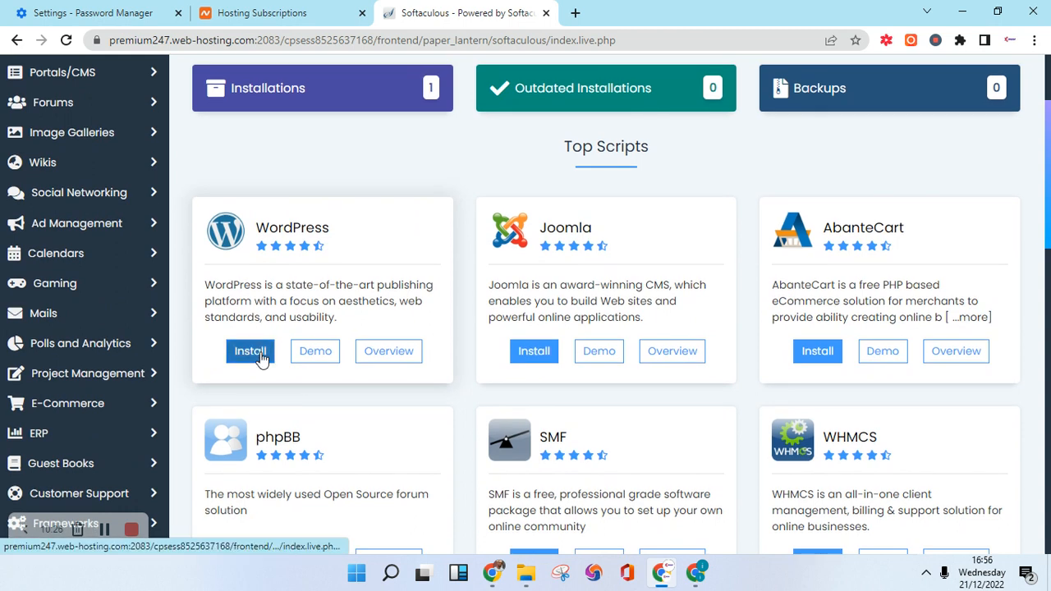
left_click(261, 354)
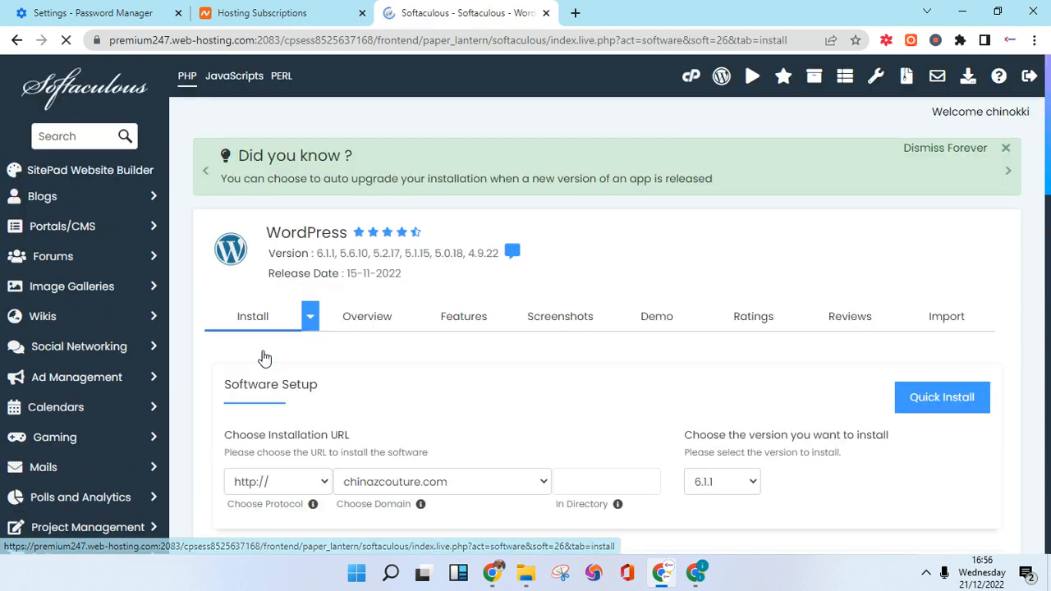
scroll(391, 326, "down", 5)
scroll(383, 254, "up", 1)
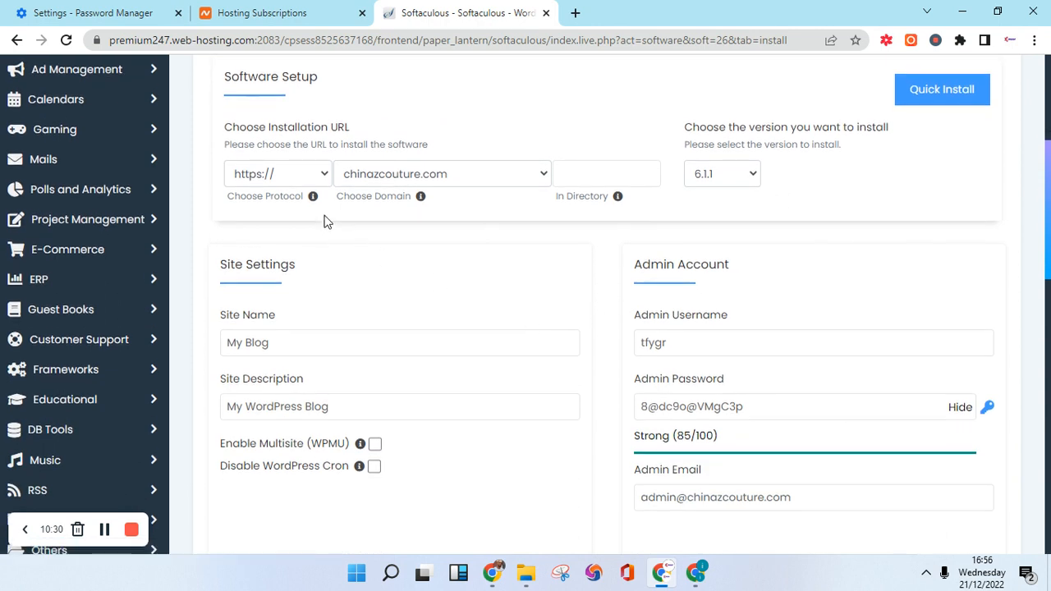
scroll(324, 220, "up", 3)
scroll(293, 374, "down", 1)
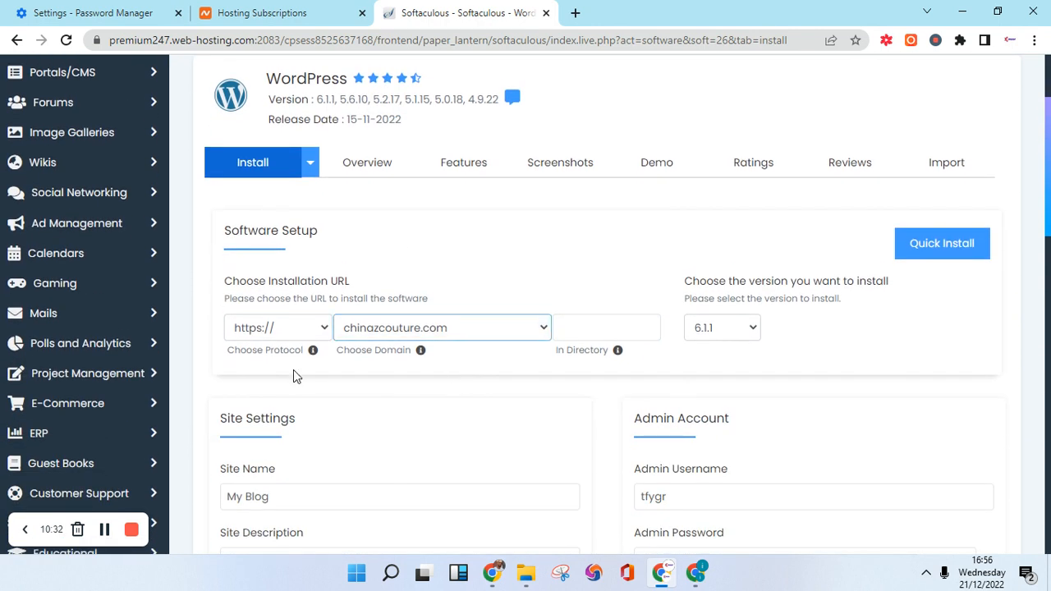
left_click(293, 371)
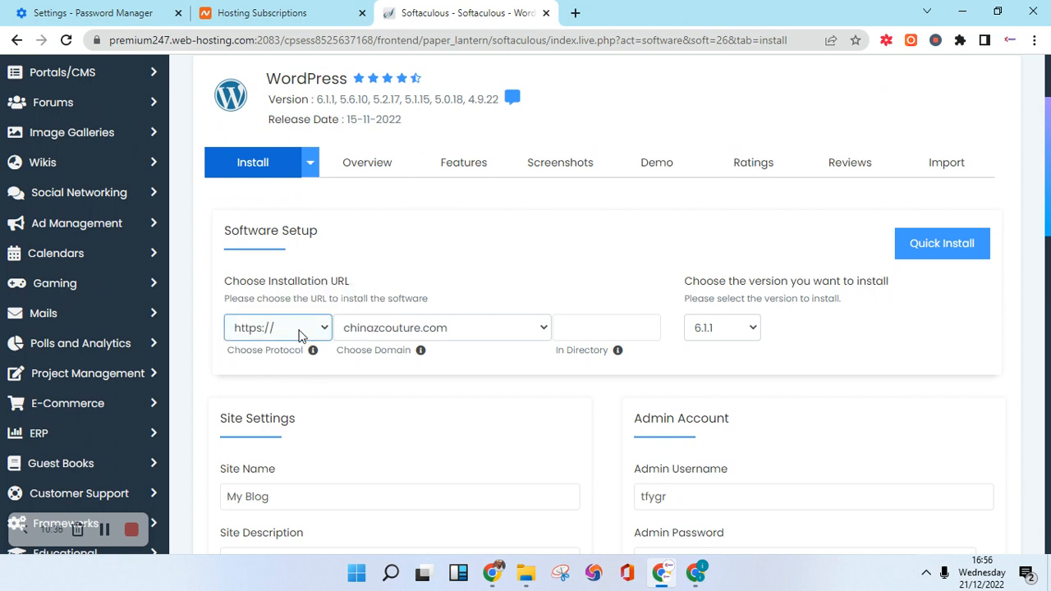
left_click(321, 328)
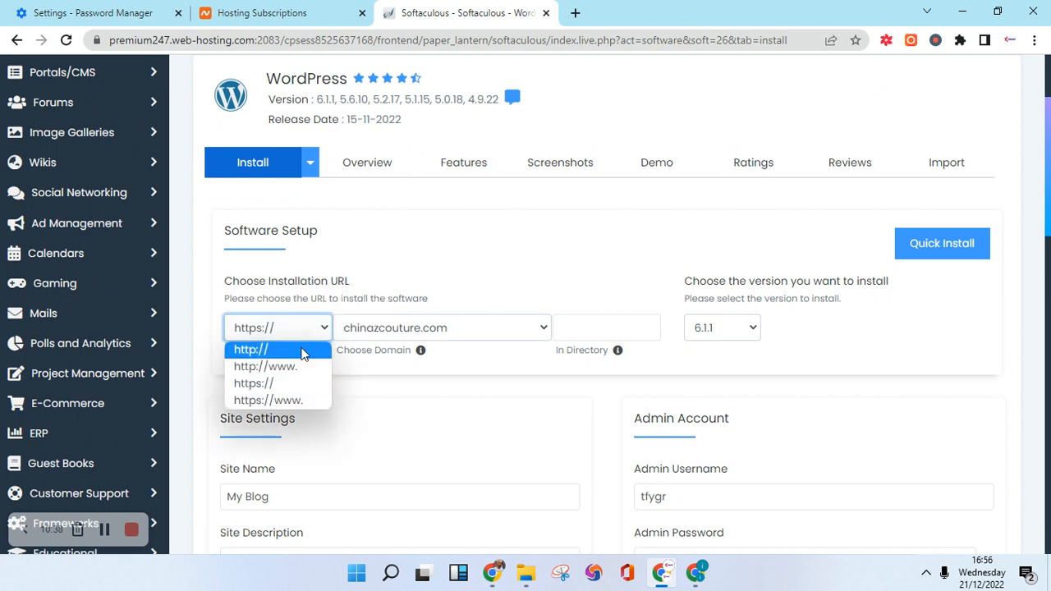
left_click(275, 383)
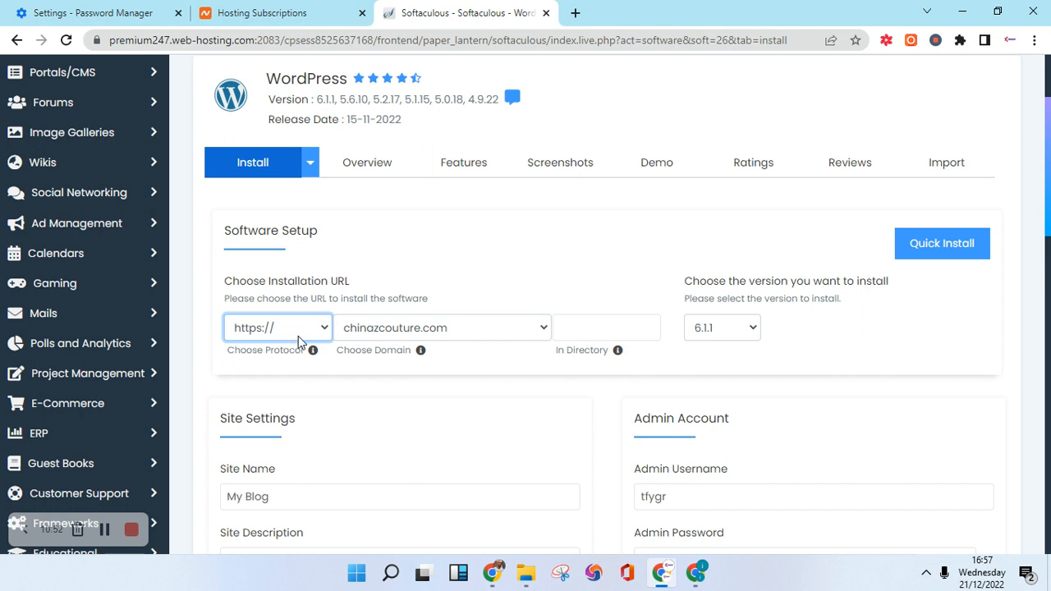
Target the training.chinazcouture.com subdomain and keep WordPress version 6.1.1.
left_click(463, 331)
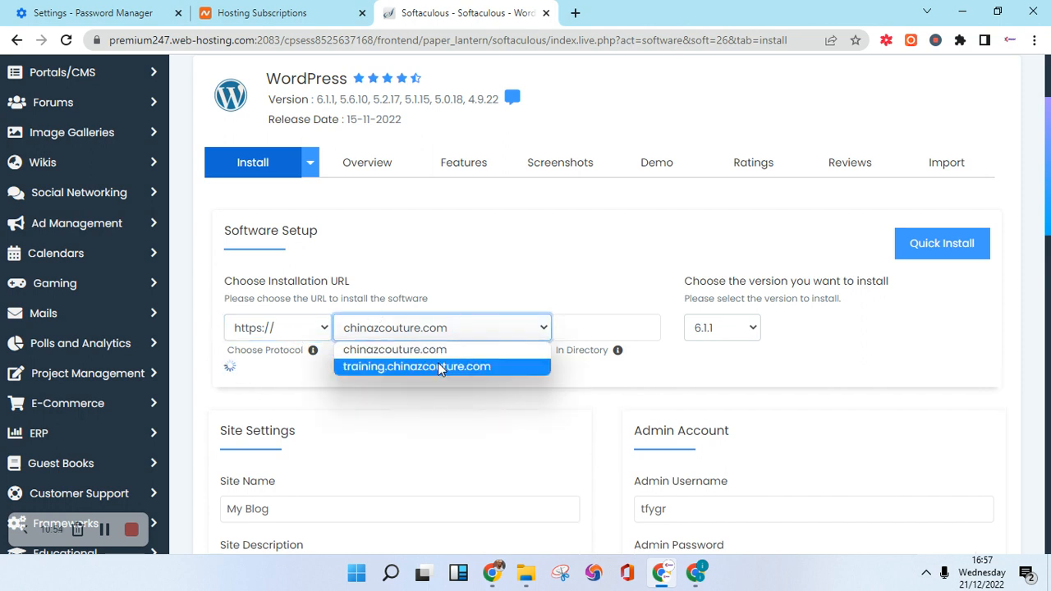
left_click(438, 366)
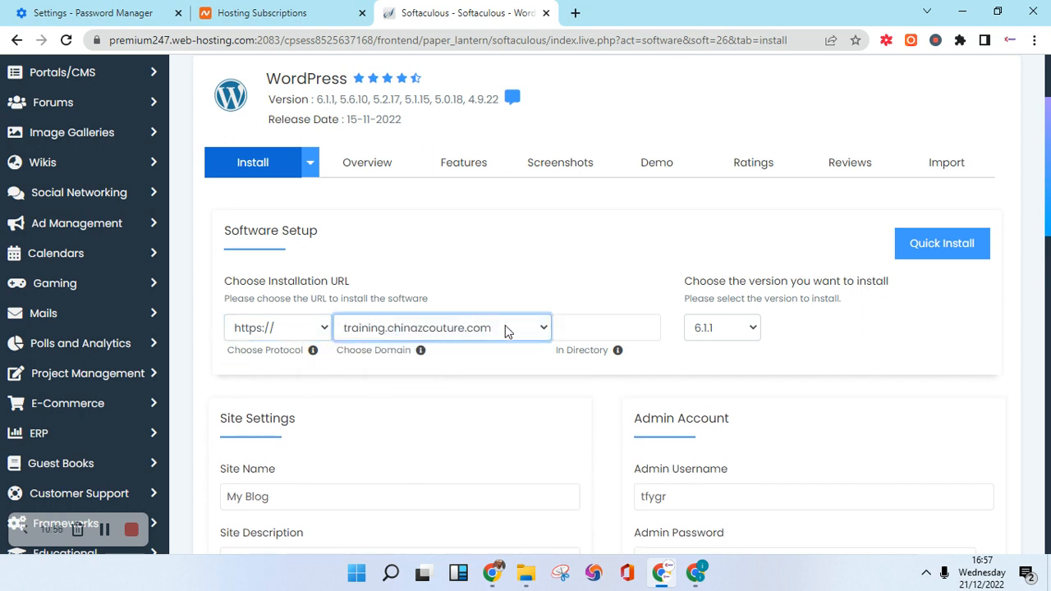
left_click(747, 329)
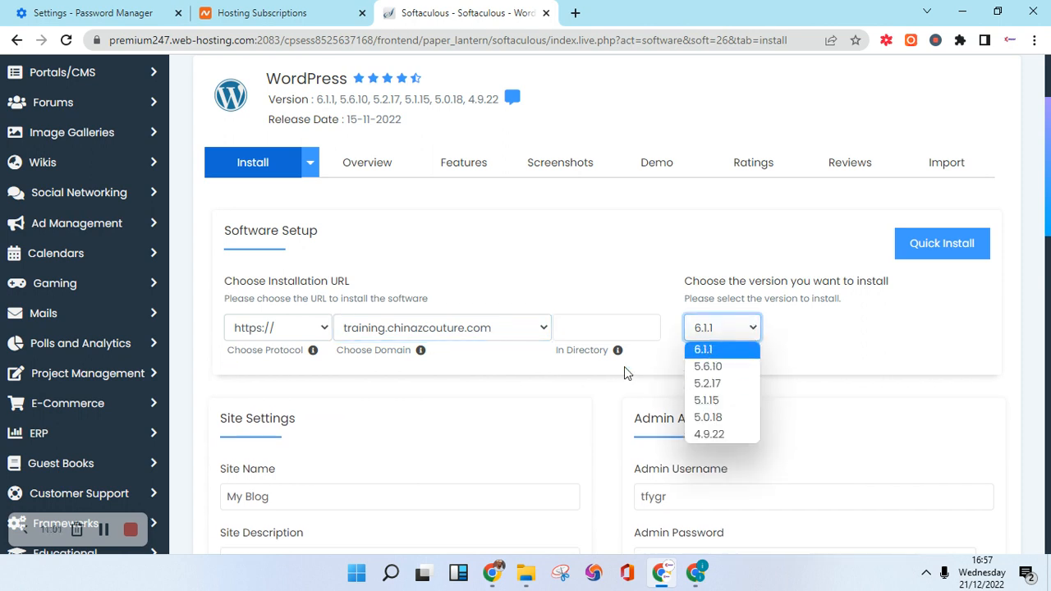
left_click(708, 346)
scroll(361, 357, "down", 3)
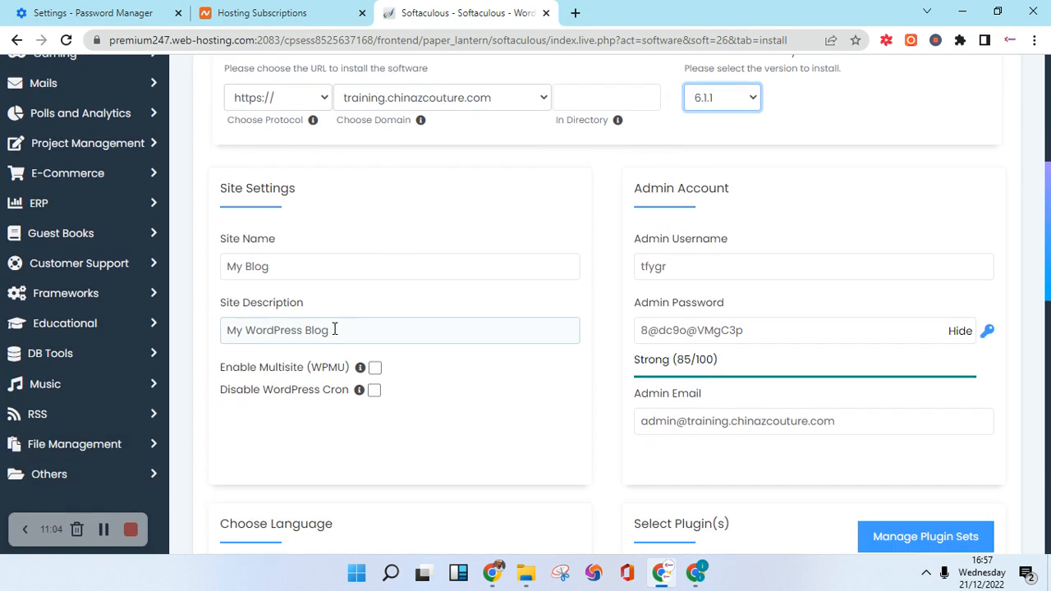
Set the Site Name to 'Chinaz Couture Fashion School'.
left_click(295, 264)
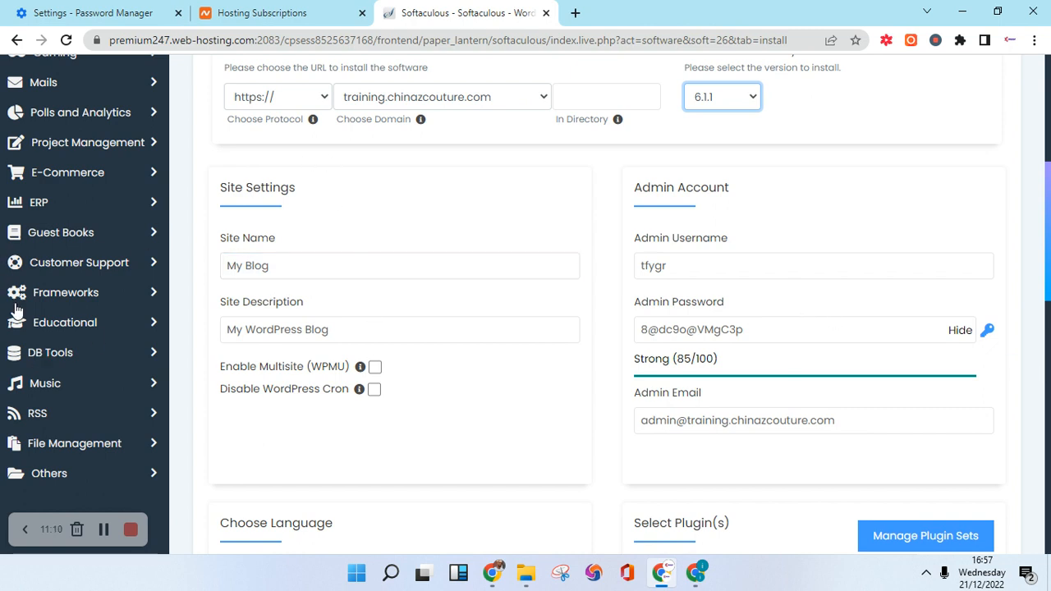
triple_click(253, 267)
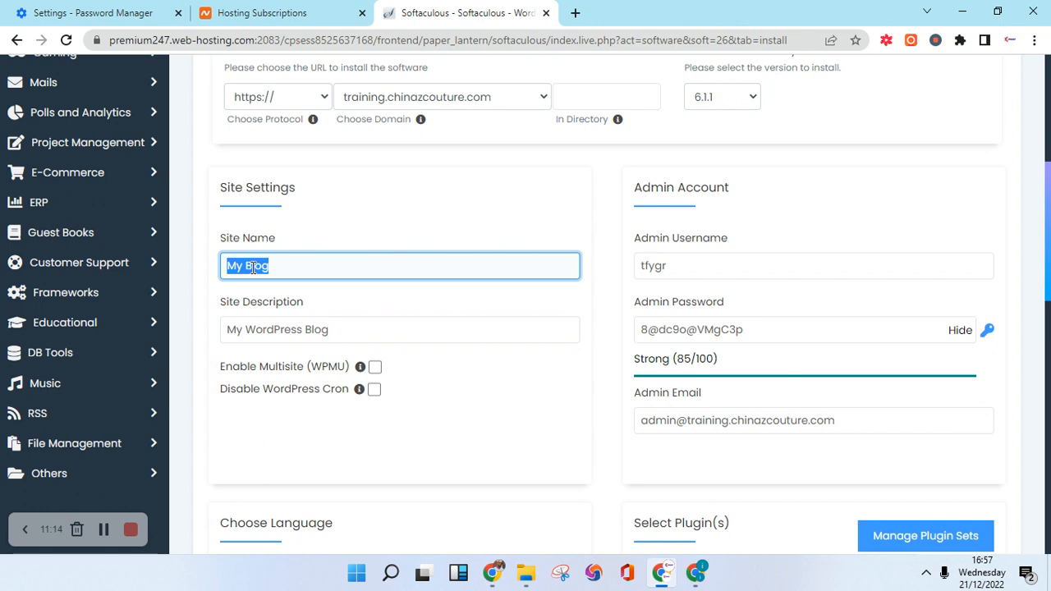
type("C")
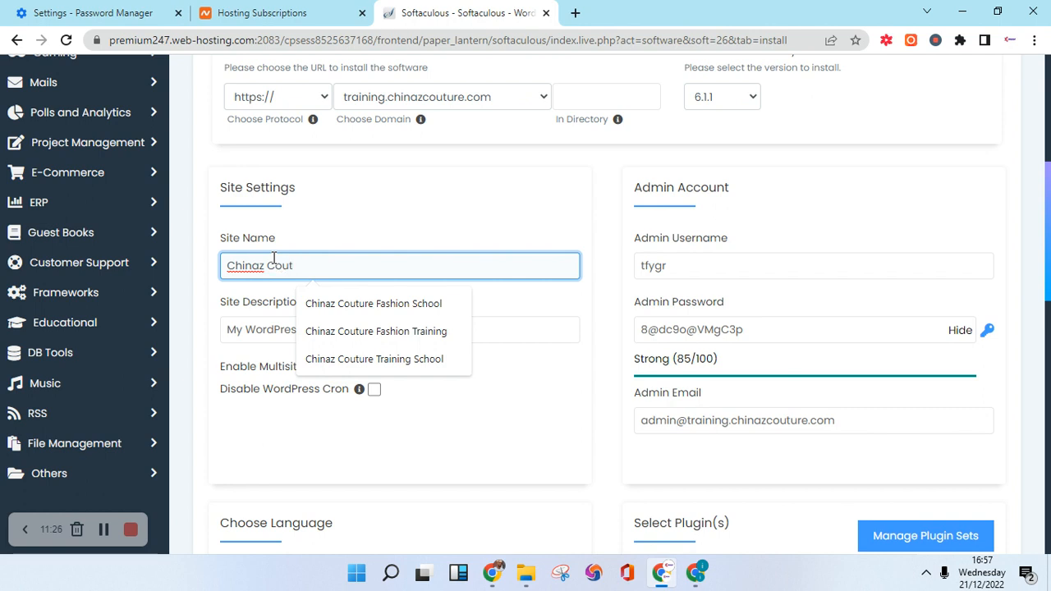
type("e Fashion Sc")
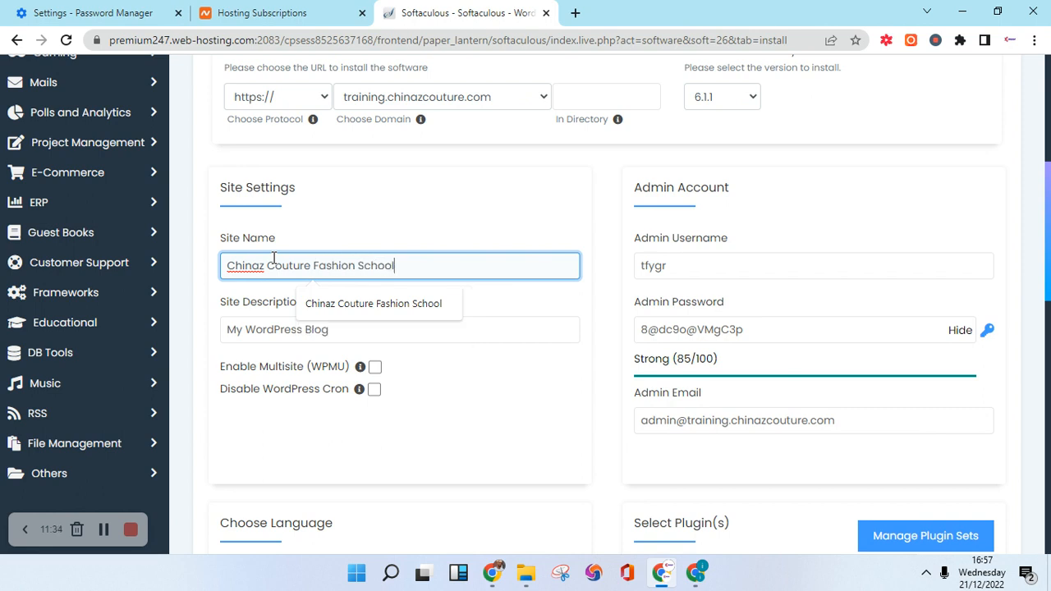
type("hool")
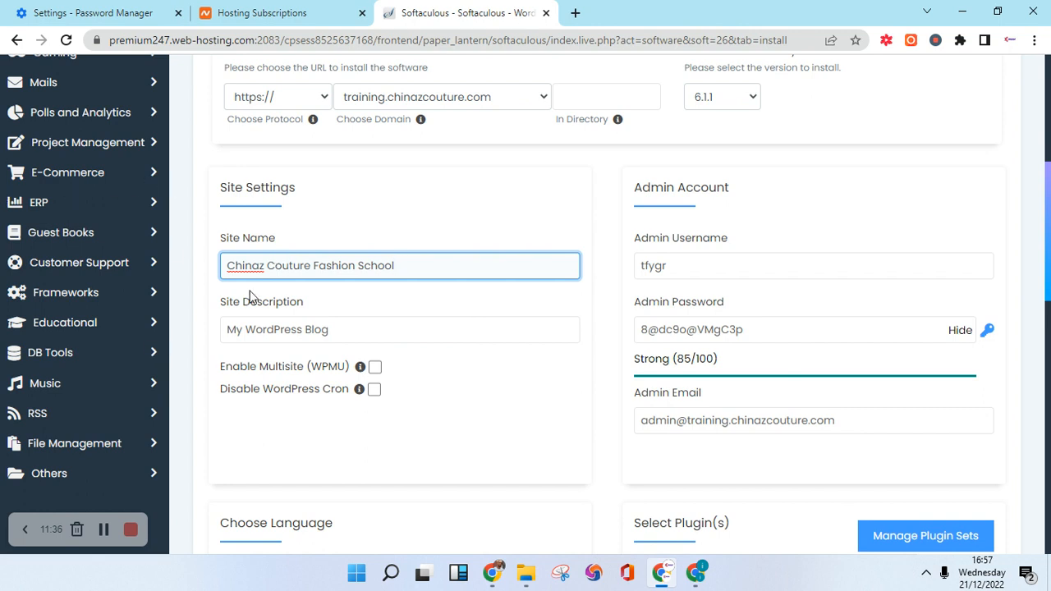
Set the Site Description to 'Best Fashion Training Institute in Enugu'.
left_click(281, 328)
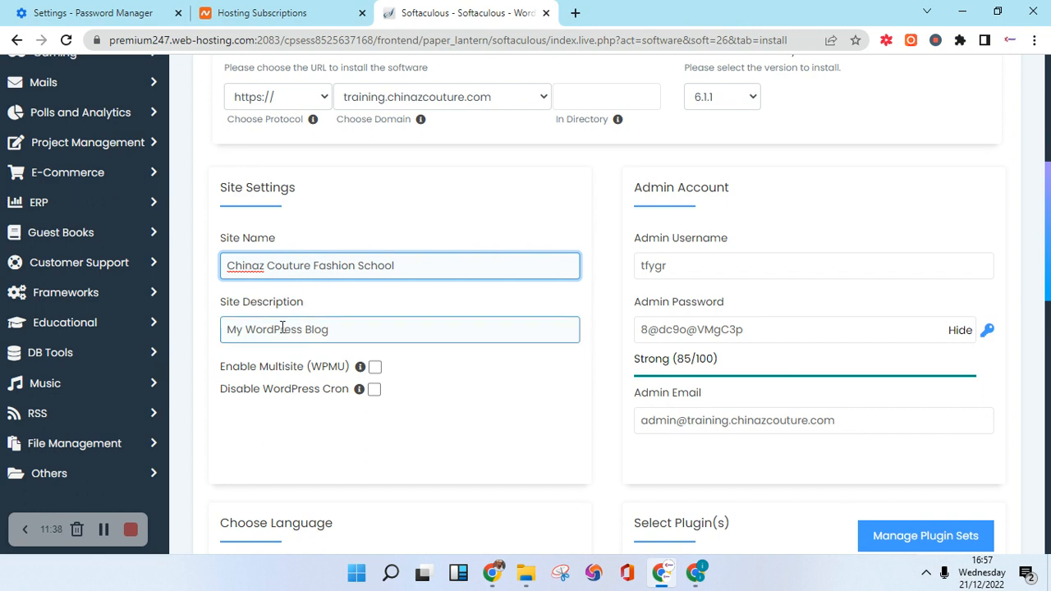
triple_click(275, 331)
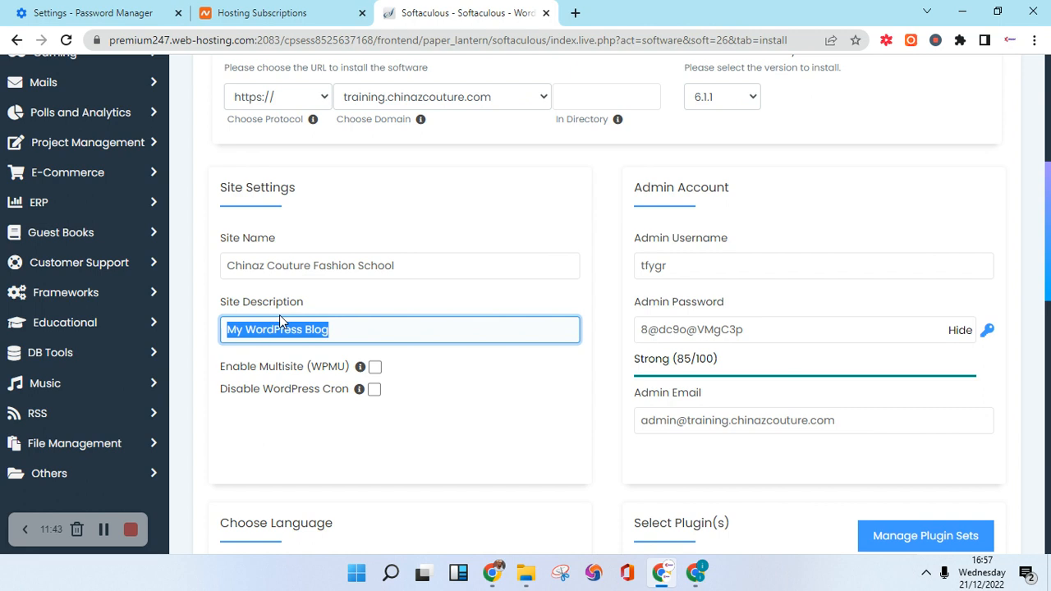
type("Bes")
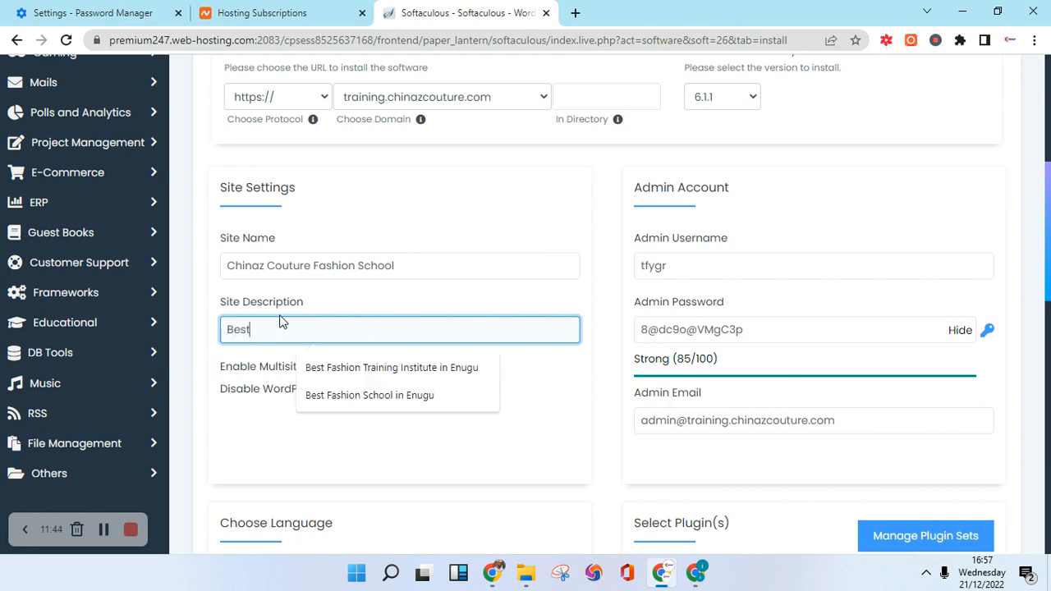
type("titute in Enugu")
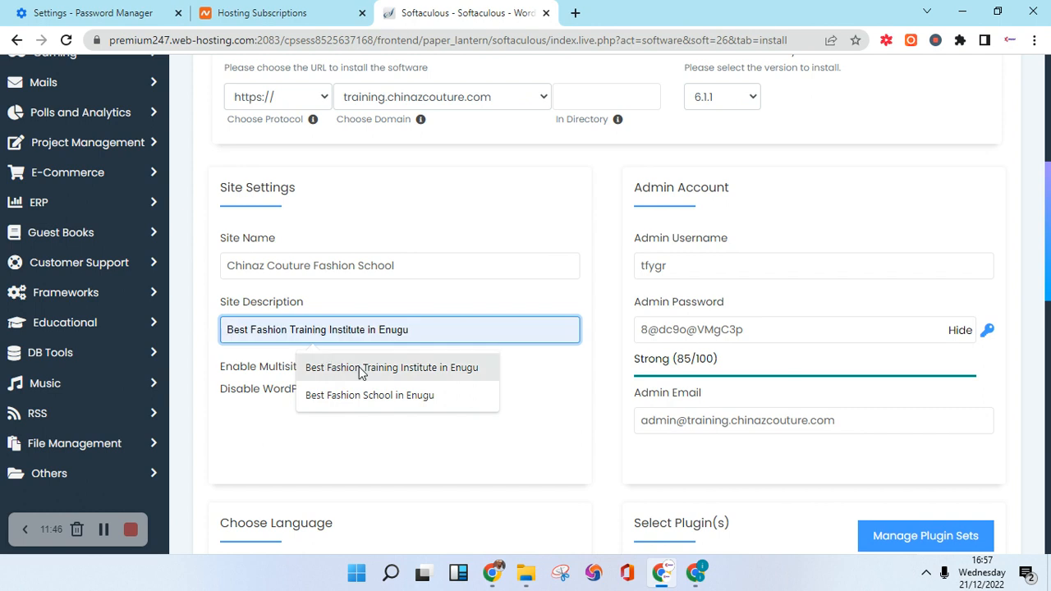
left_click(361, 368)
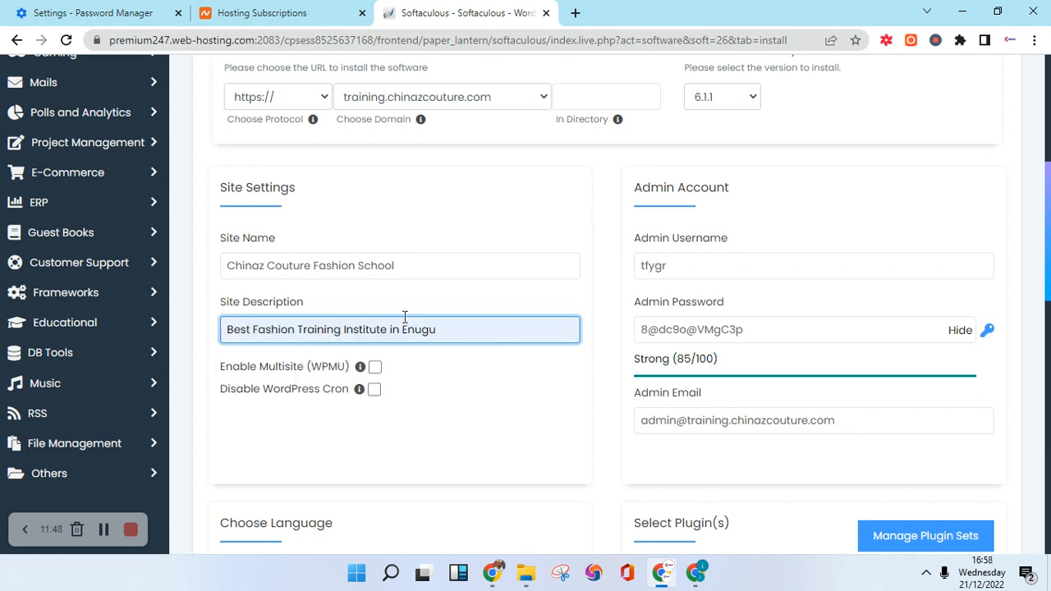
scroll(467, 335, "up", 2)
scroll(436, 382, "down", 5)
scroll(588, 322, "up", 7)
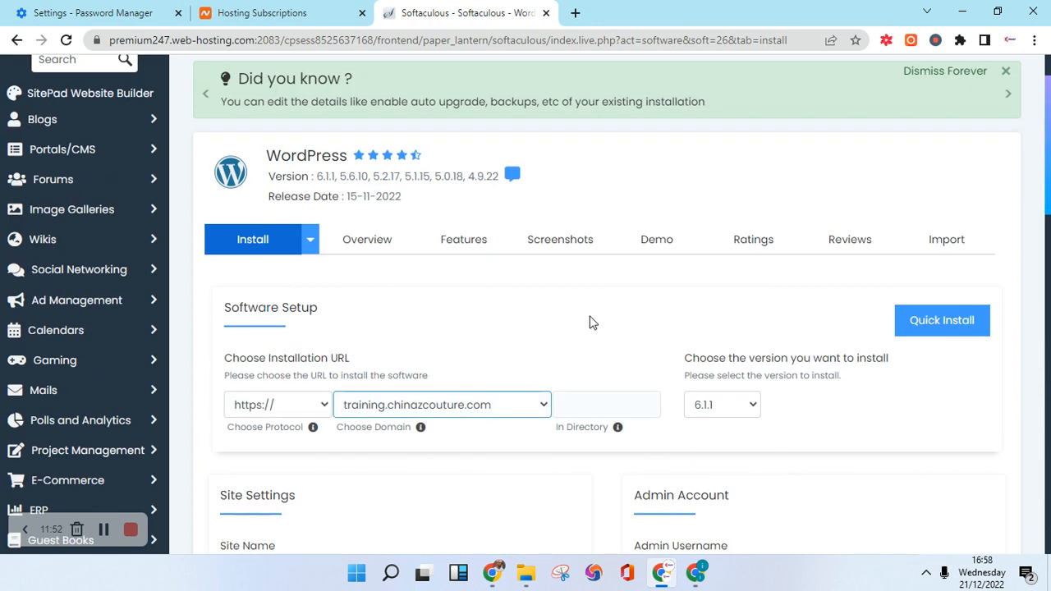
scroll(592, 322, "down", 5)
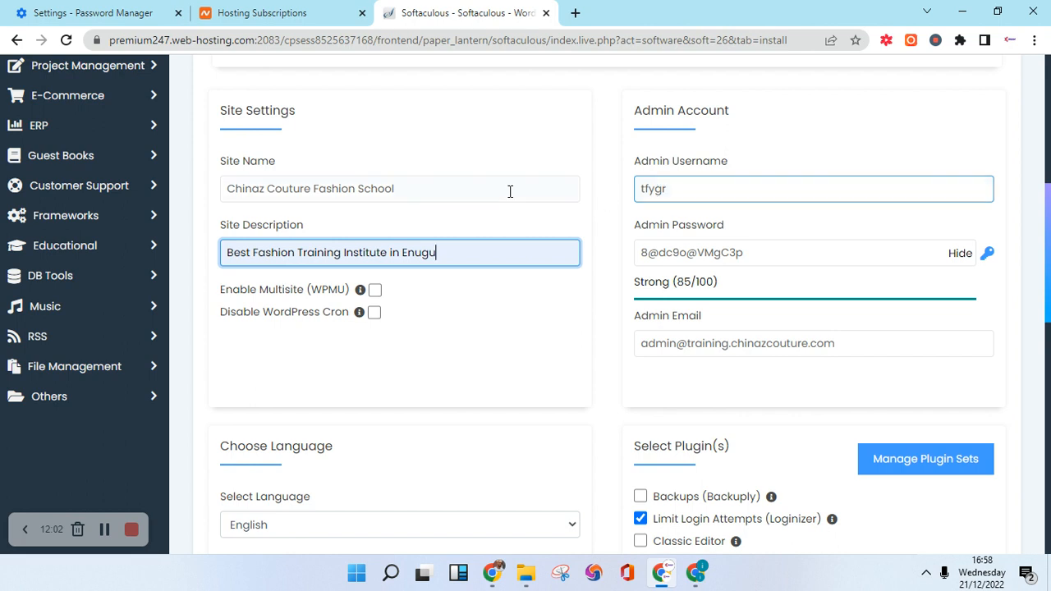
Paste the business name from Site Name into Admin Username, adding a z and removing the space.
left_click(271, 188)
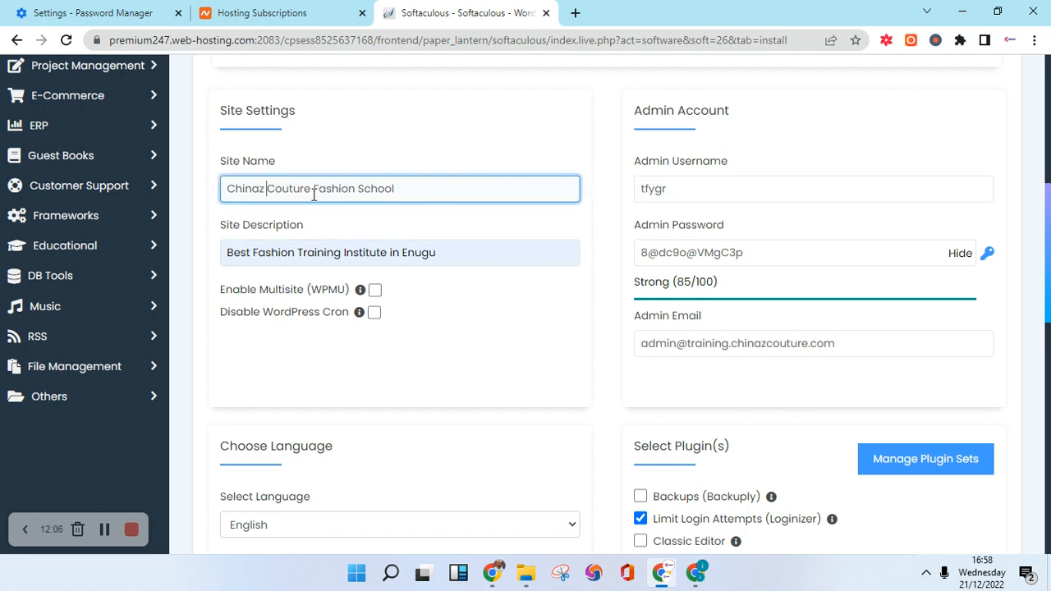
left_click_drag(312, 188, 231, 182)
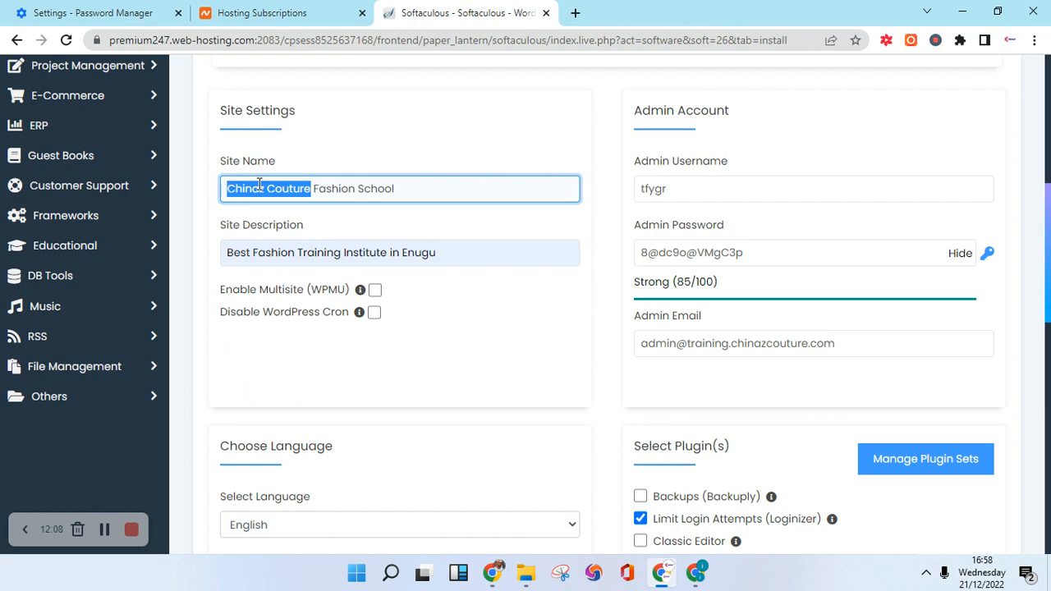
right_click(261, 188)
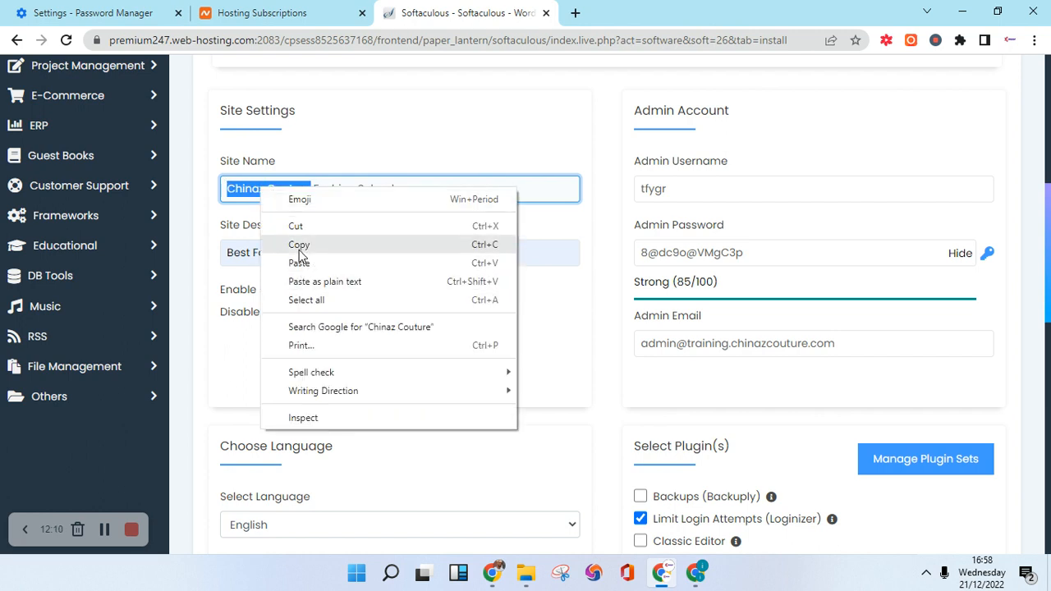
left_click(299, 242)
left_click(675, 194)
double_click(673, 191)
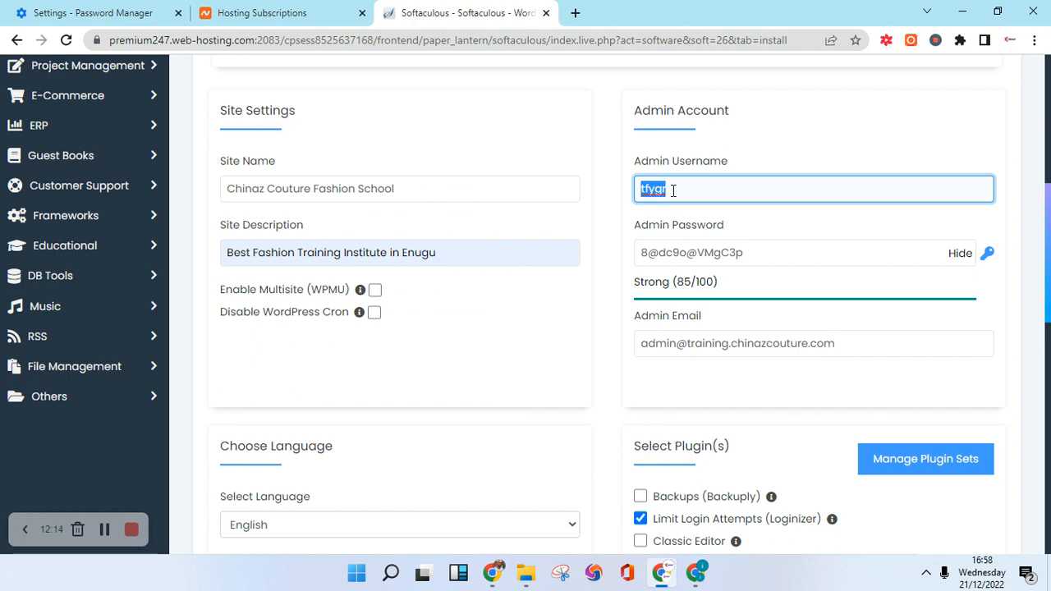
key("ctrl+v")
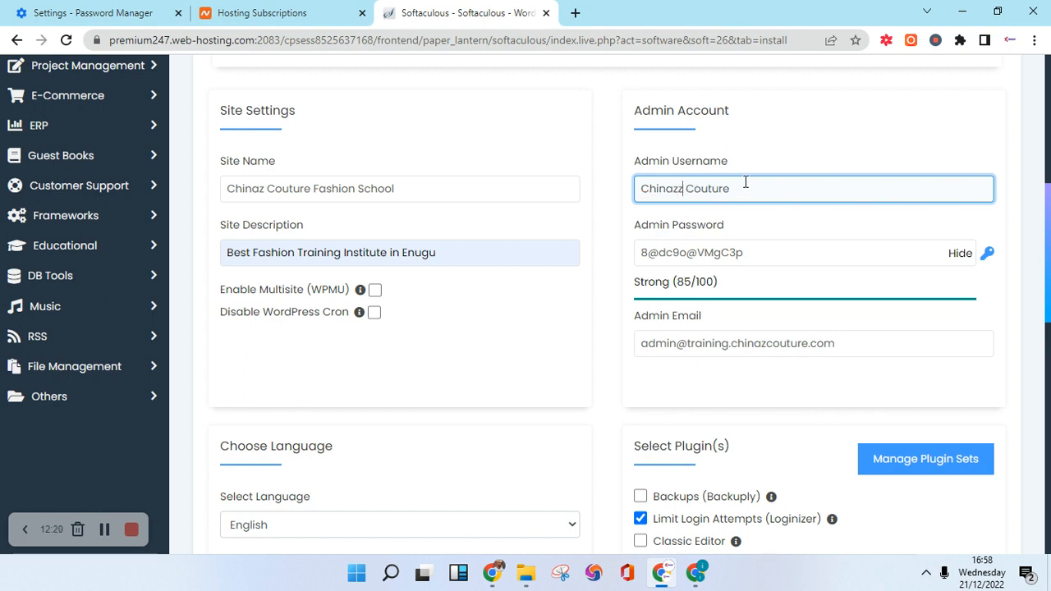
left_click(685, 189)
type("z")
key("Delete")
Change the Admin Email to the new sales mailbox address.
left_click(730, 347)
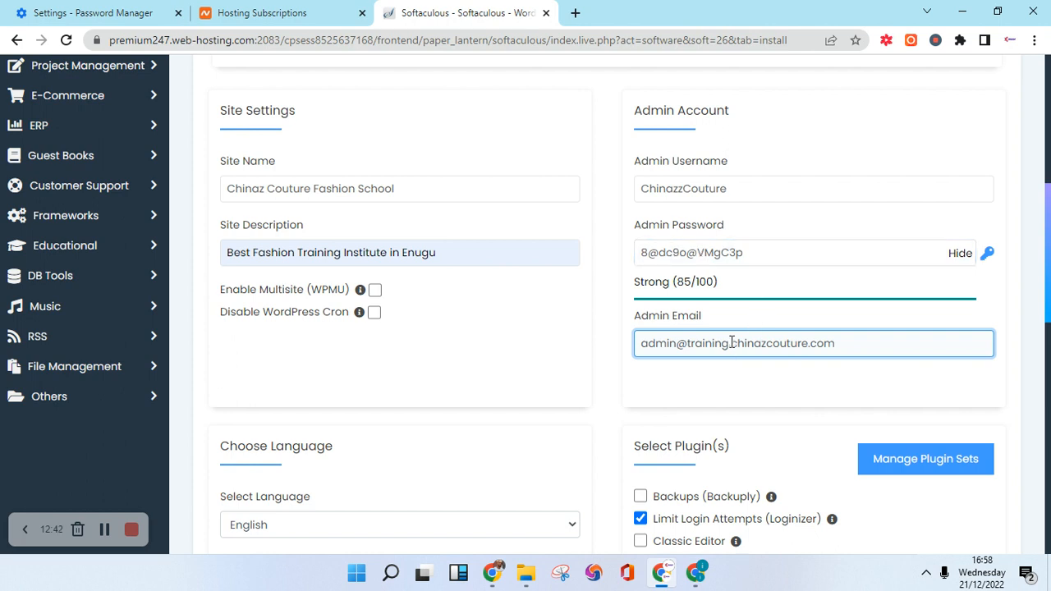
left_click_drag(730, 343, 686, 345)
key("BackSpace")
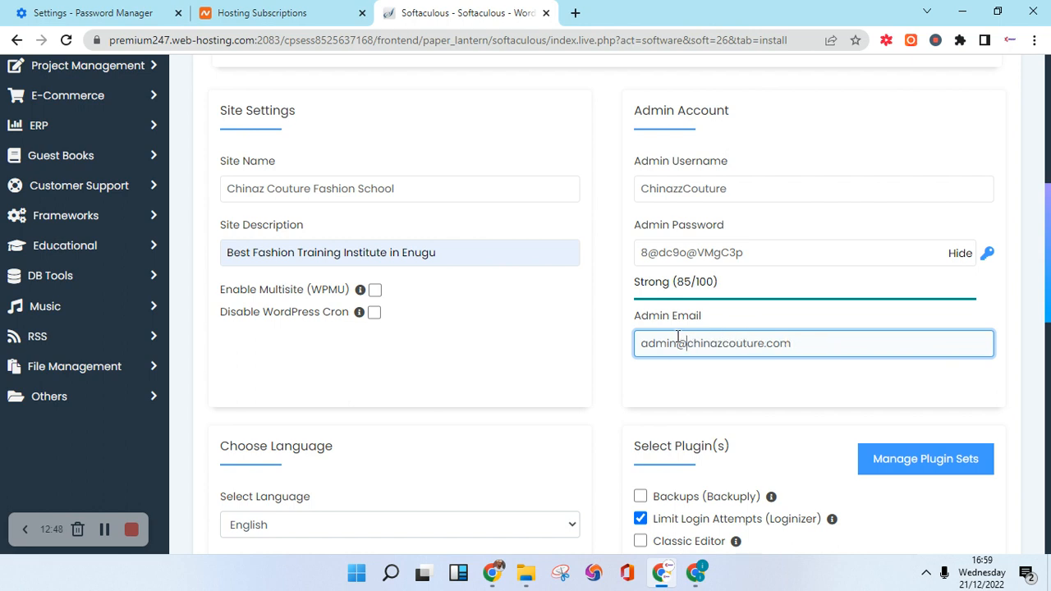
left_click_drag(677, 343, 618, 328)
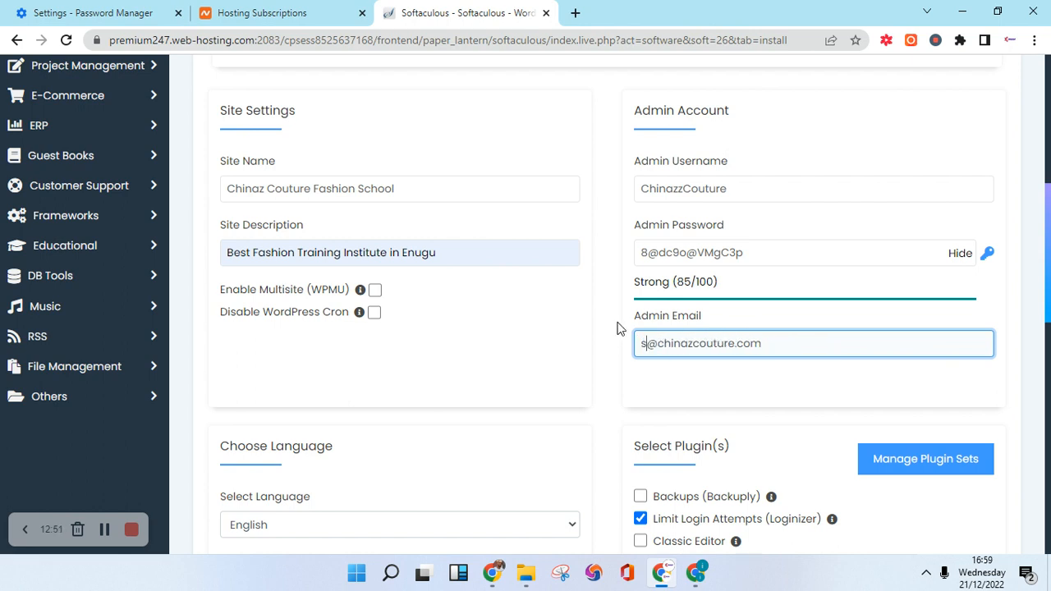
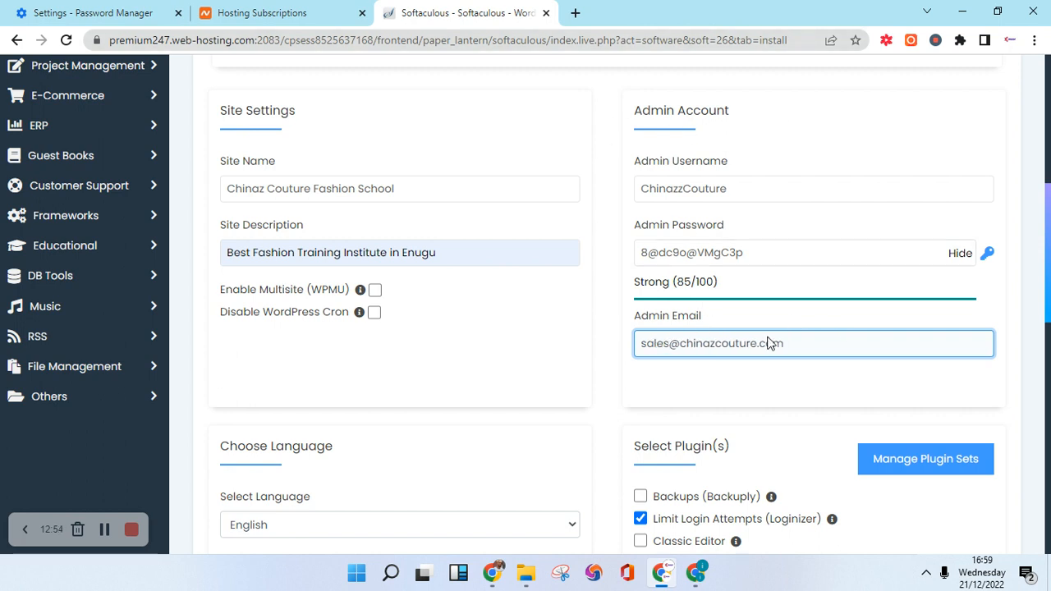
Review the site name, description and admin account entries on the install form.
scroll(723, 300, "down", 2)
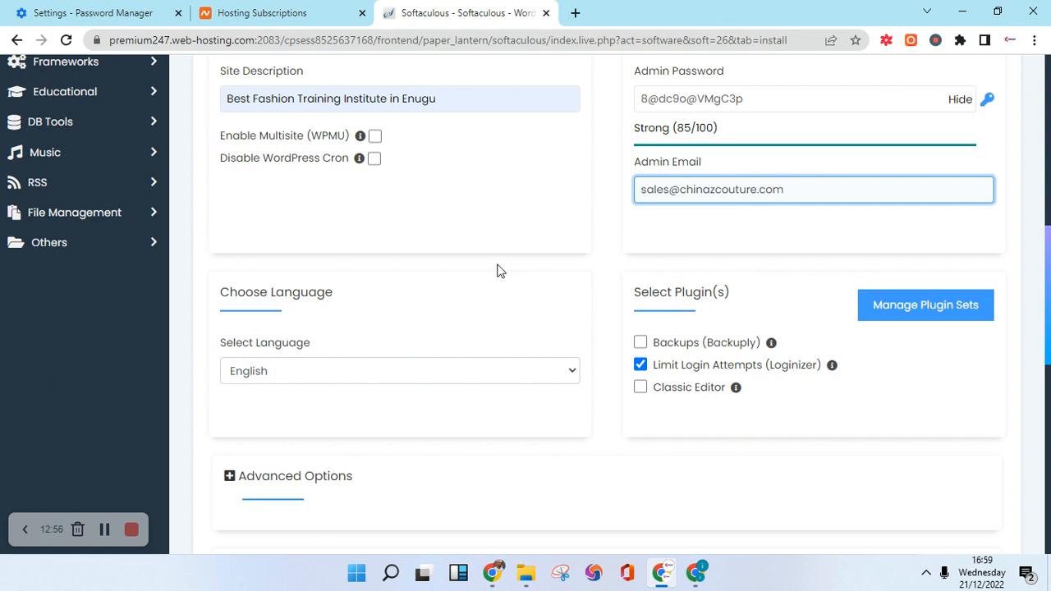
scroll(387, 467, "up", 6)
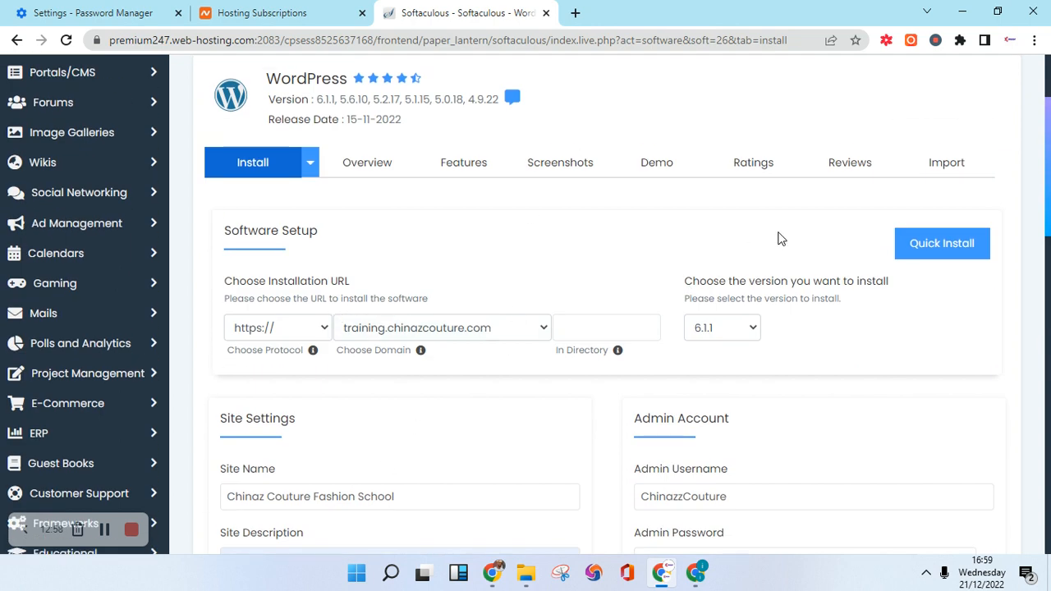
scroll(615, 244, "down", 4)
scroll(612, 272, "down", 3)
scroll(399, 202, "up", 3)
scroll(246, 277, "up", 1)
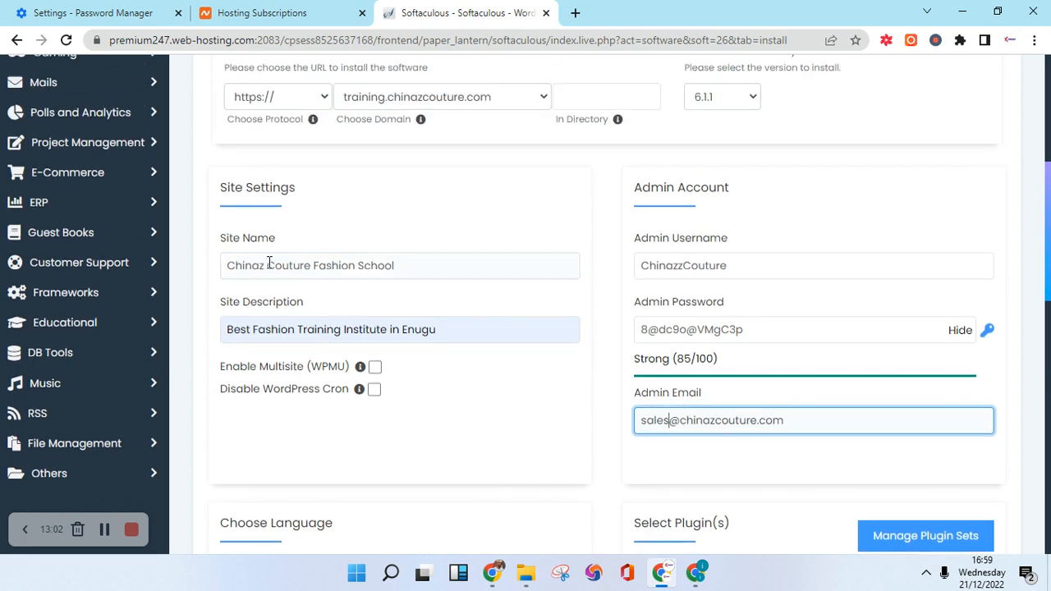
left_click(484, 384)
left_click(665, 261)
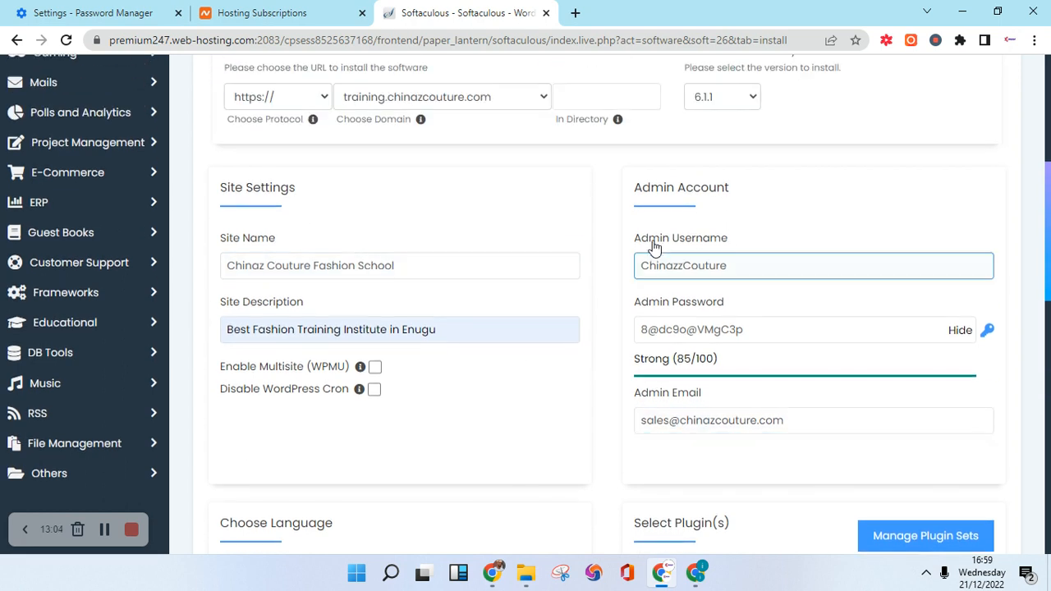
scroll(655, 246, "down", 8)
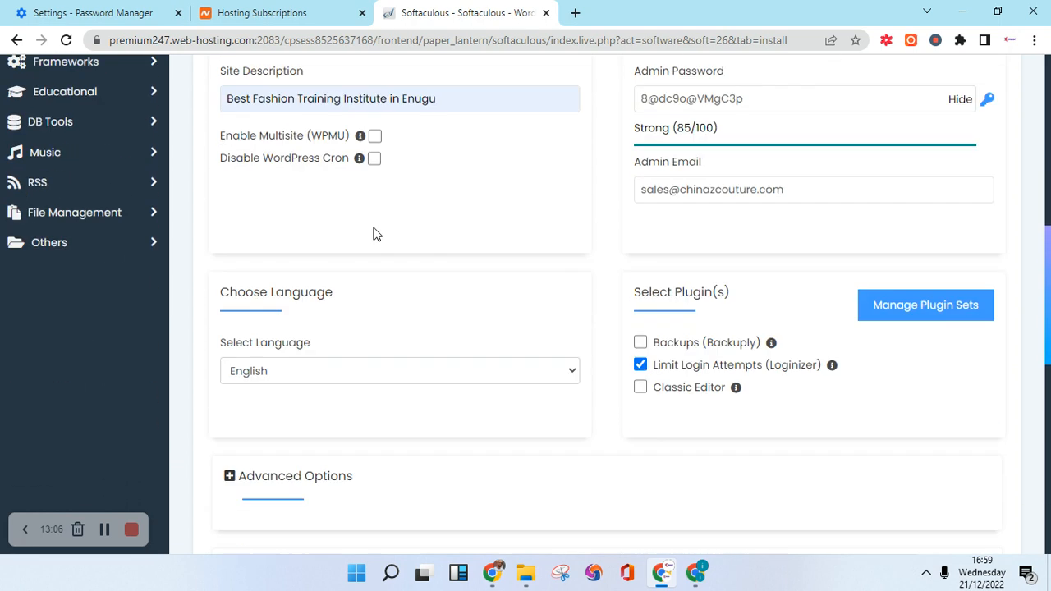
scroll(591, 233, "down", 4)
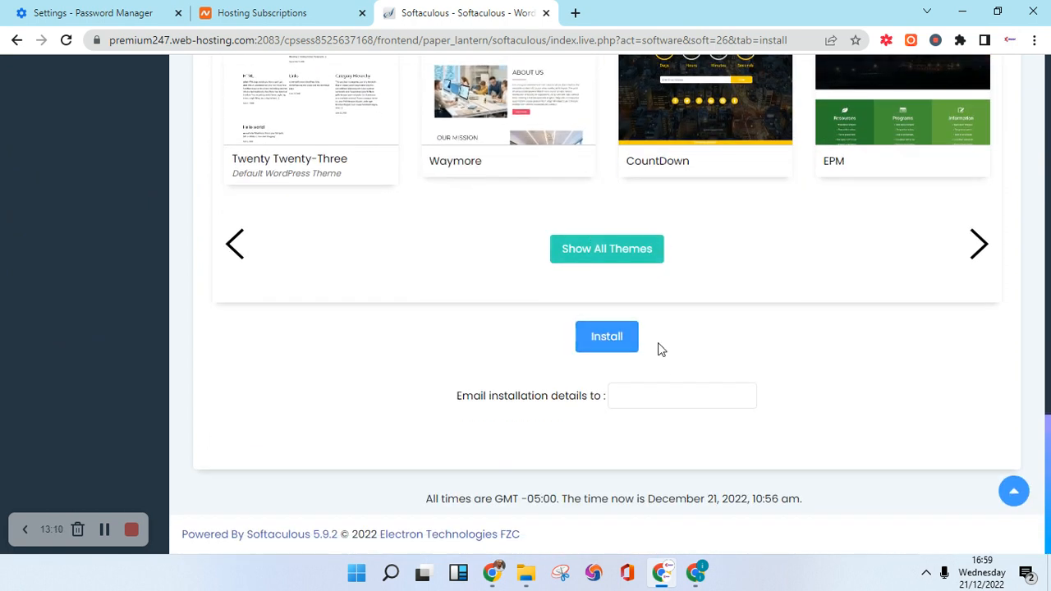
Submit the WordPress install form and let the installation run.
left_click(636, 395)
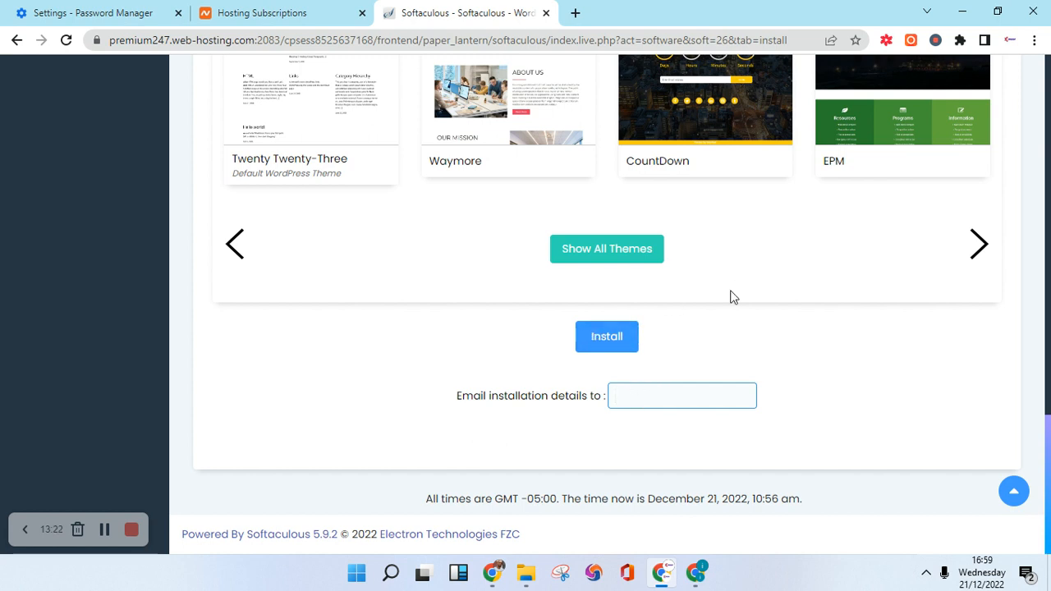
left_click(611, 340)
left_click(606, 342)
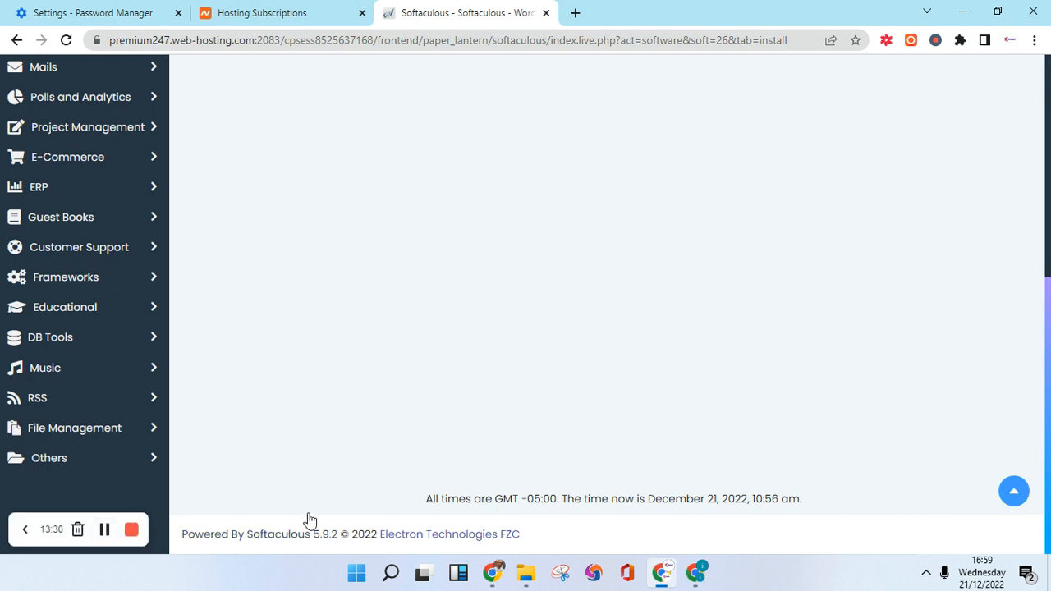
scroll(404, 419, "up", 5)
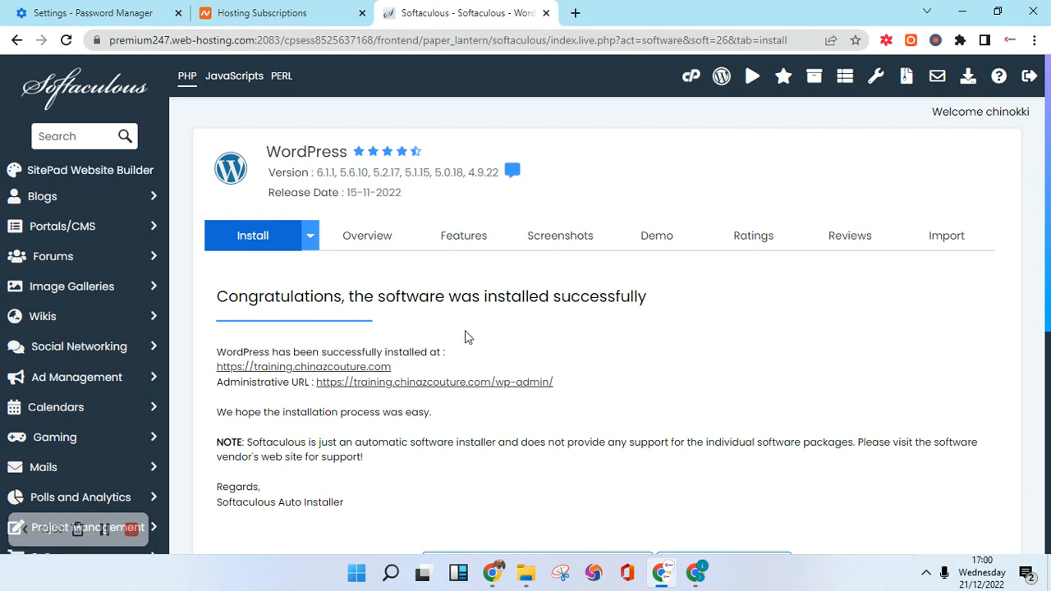
Open training.chinazcouture.com and its wp-admin dashboard in new tabs, then view the site.
scroll(469, 336, "down", 1)
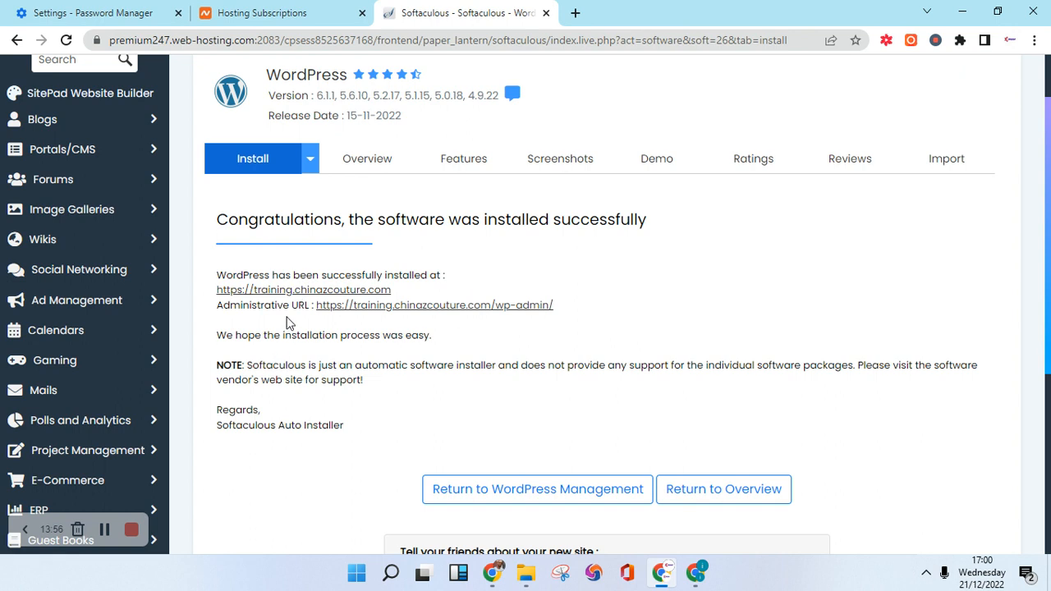
right_click(304, 289)
left_click(358, 301)
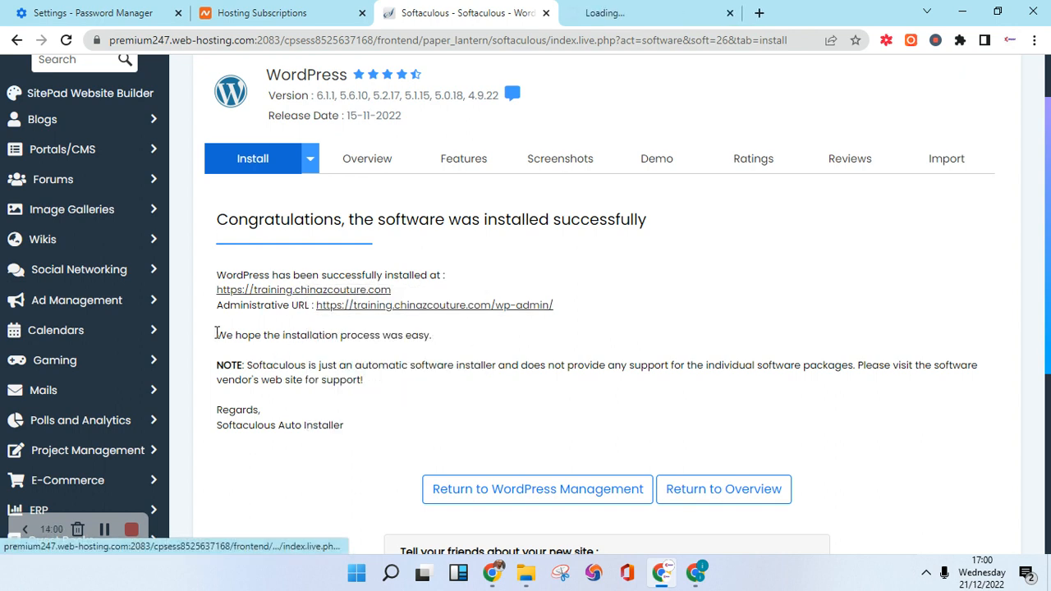
right_click(422, 304)
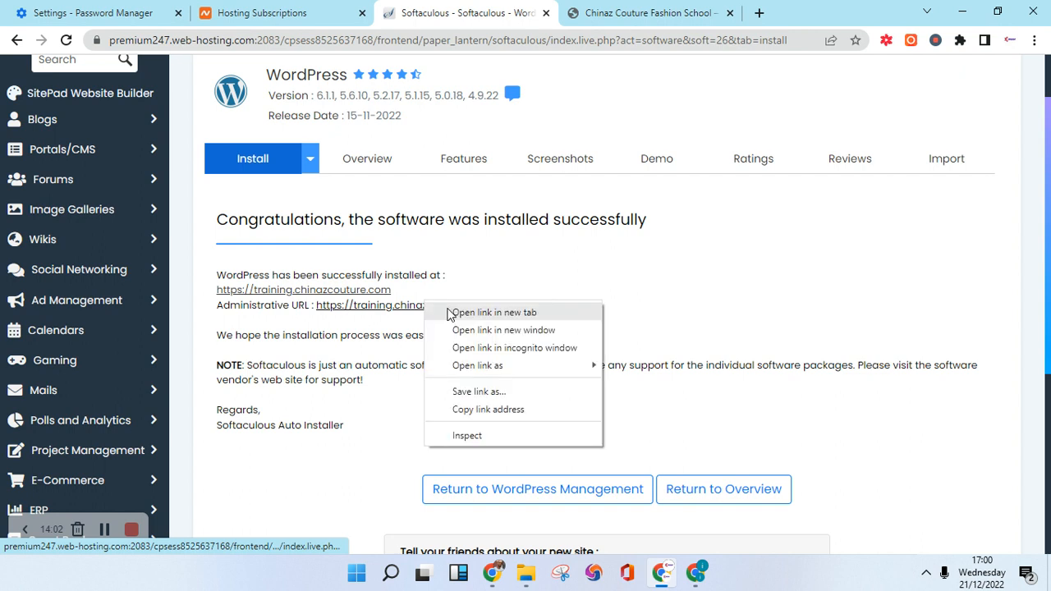
left_click(450, 312)
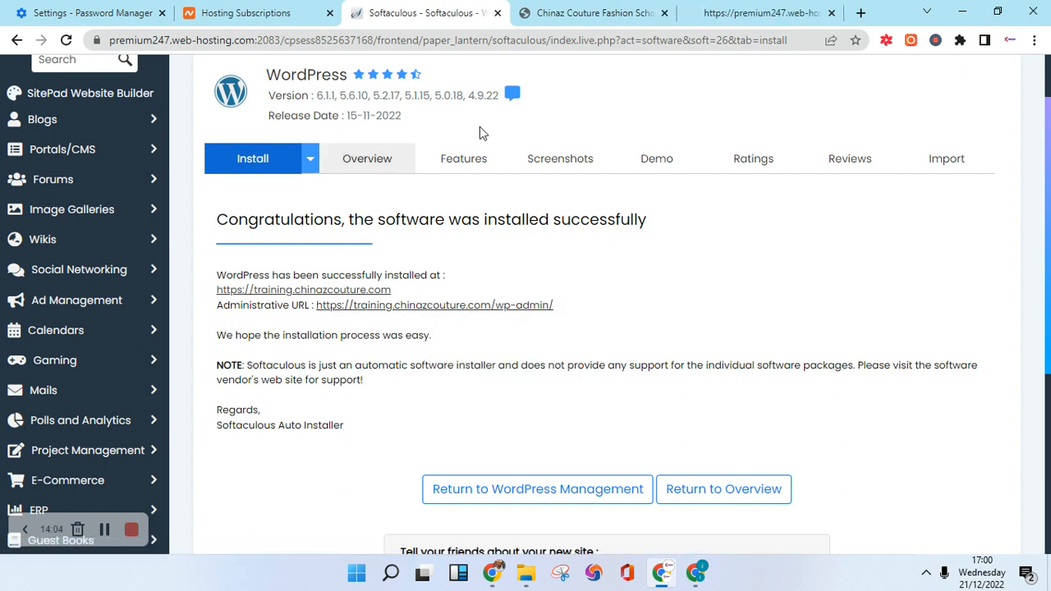
left_click(583, 10)
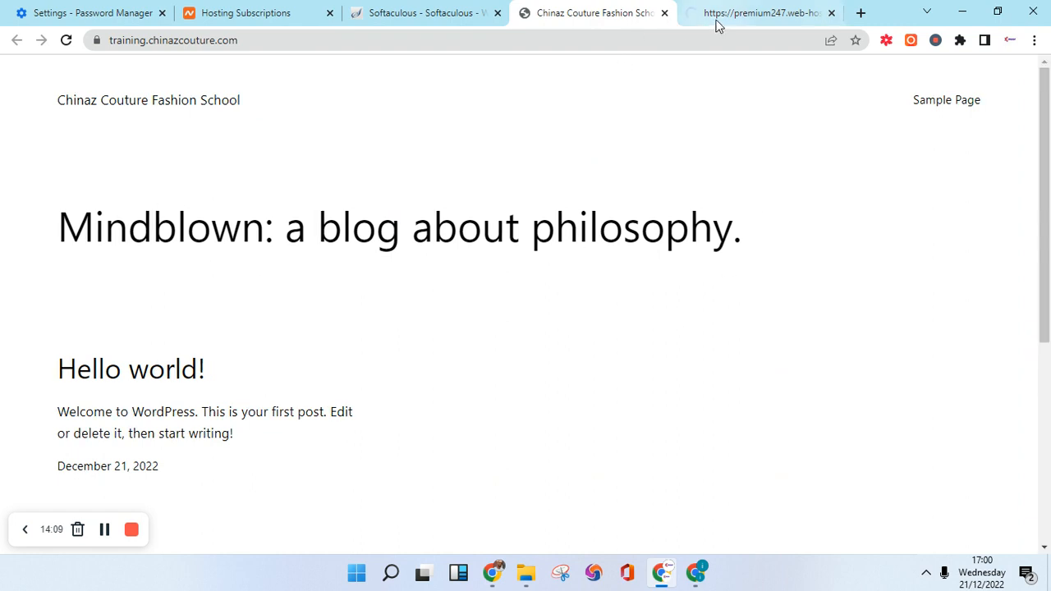
Bring the WordPress dashboard tab forward and scroll to the PHP Update Recommended box.
left_click(689, 25)
left_click_drag(689, 25, 593, 28)
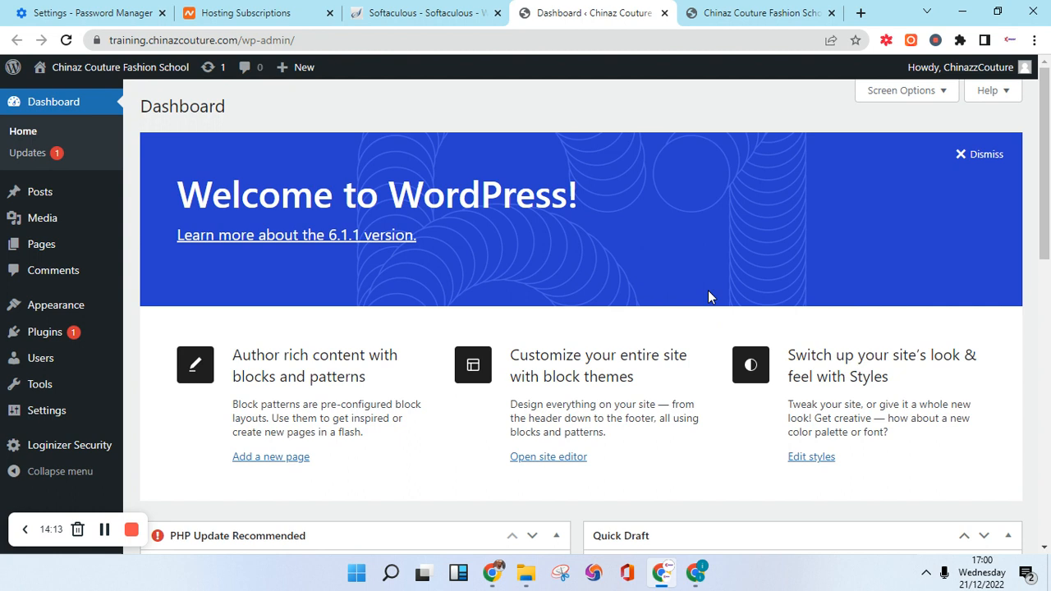
scroll(172, 357, "down", 7)
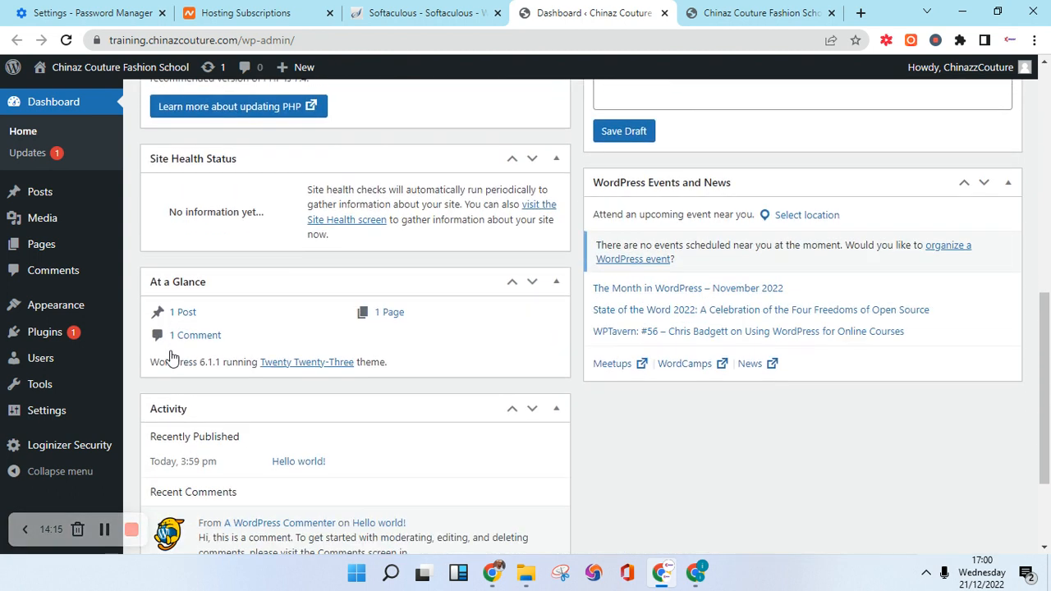
scroll(172, 357, "up", 7)
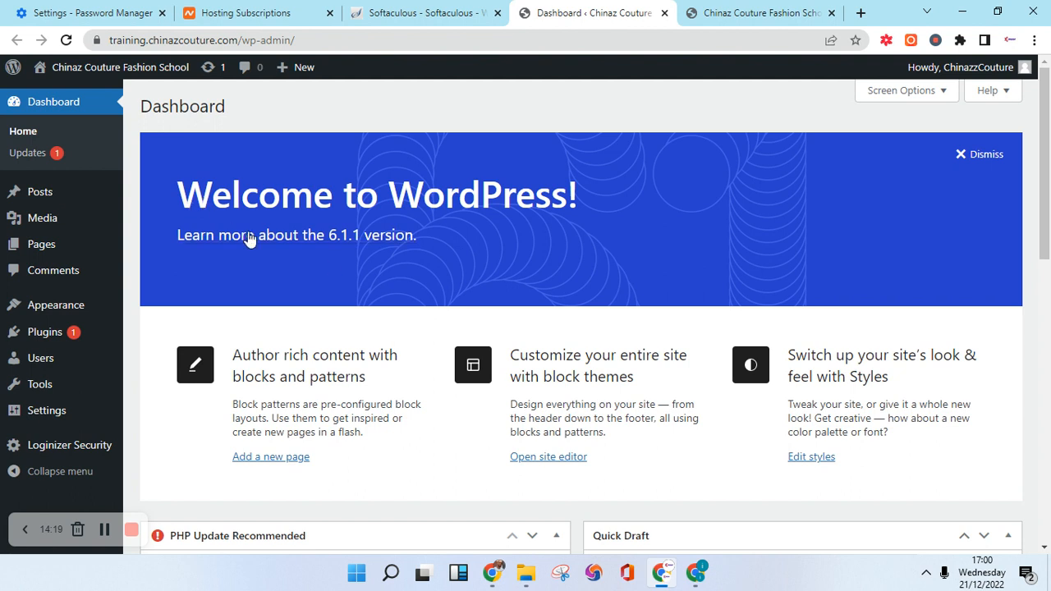
scroll(254, 244, "down", 3)
scroll(253, 239, "up", 3)
scroll(253, 244, "down", 3)
scroll(253, 244, "down", 4)
scroll(518, 298, "up", 2)
scroll(455, 302, "up", 2)
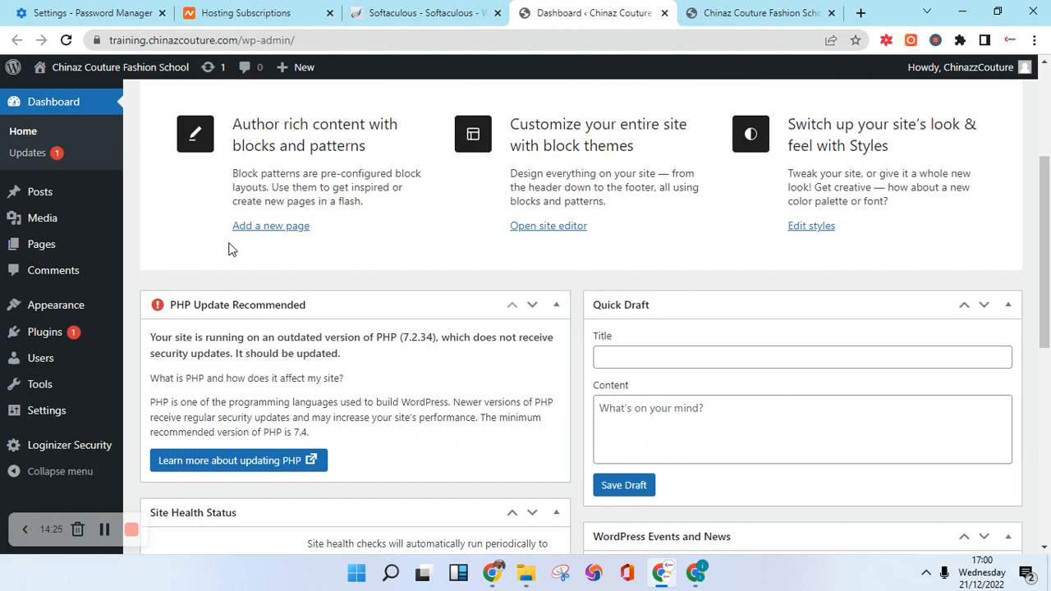
scroll(231, 251, "down", 2)
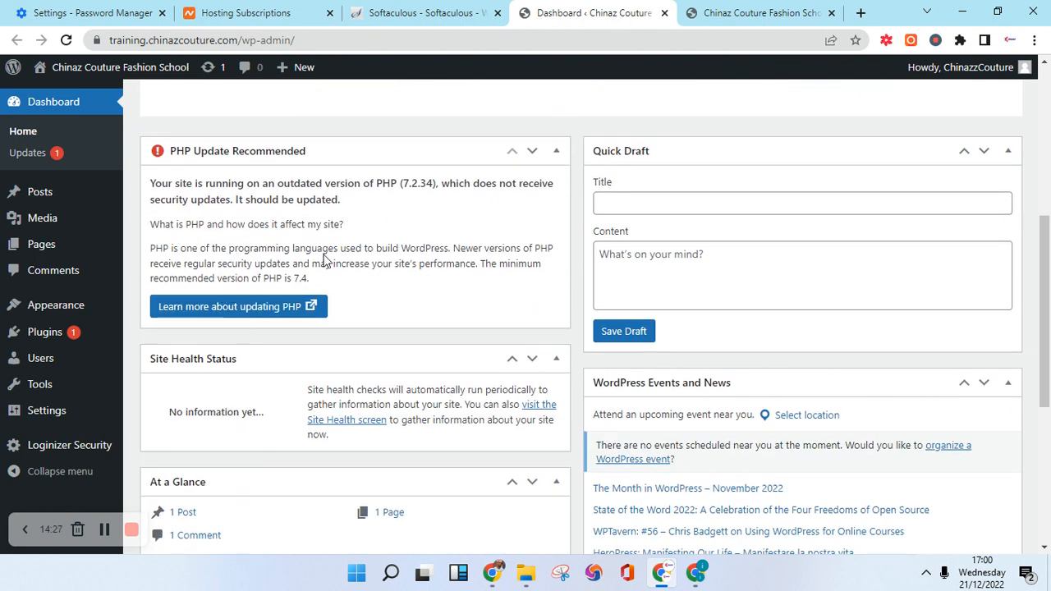
scroll(325, 255, "up", 2)
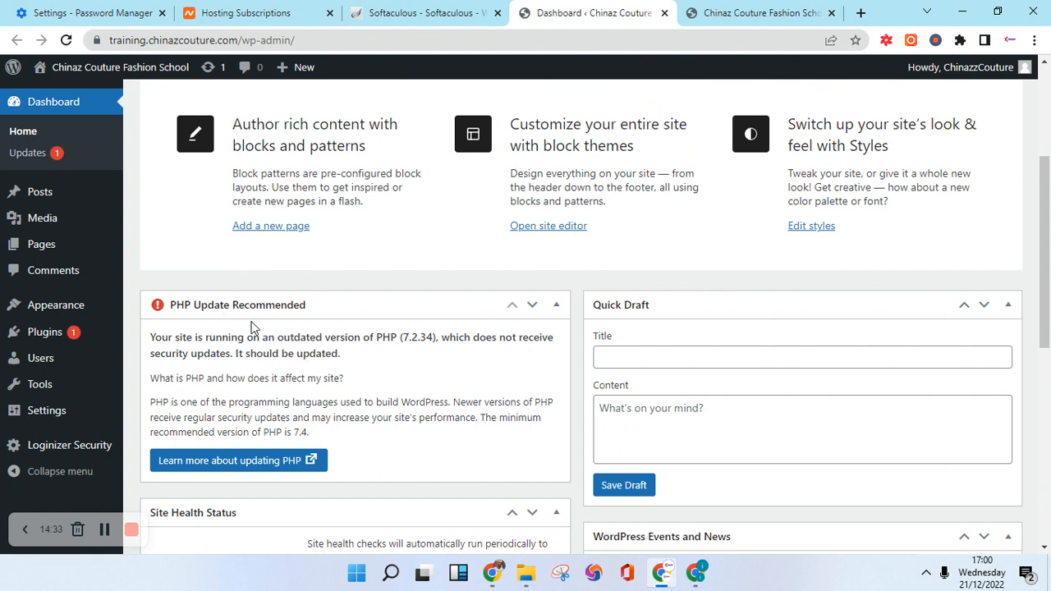
scroll(253, 278, "down", 1)
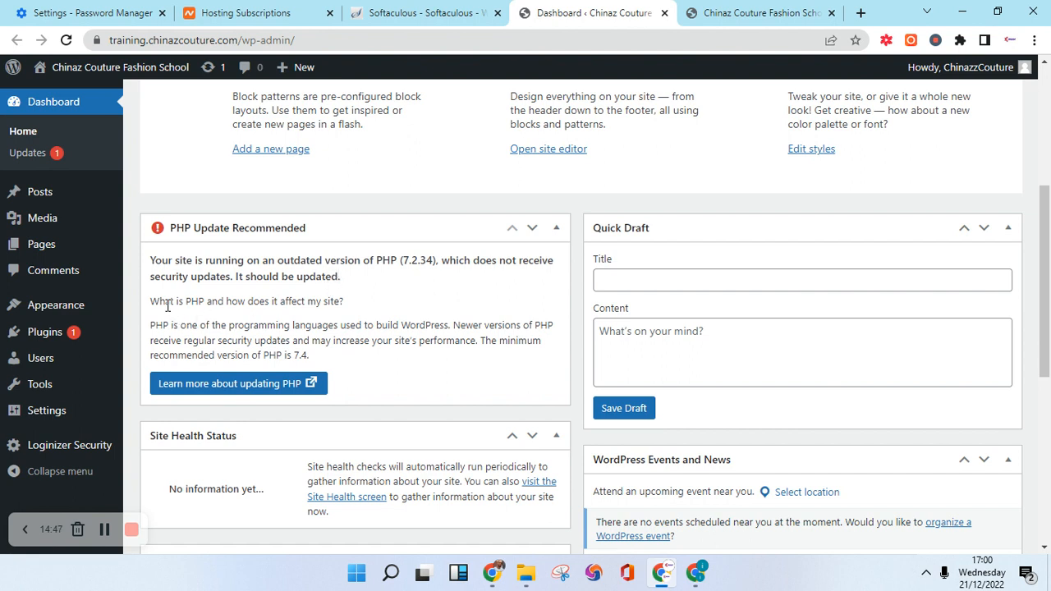
scroll(172, 302, "down", 1)
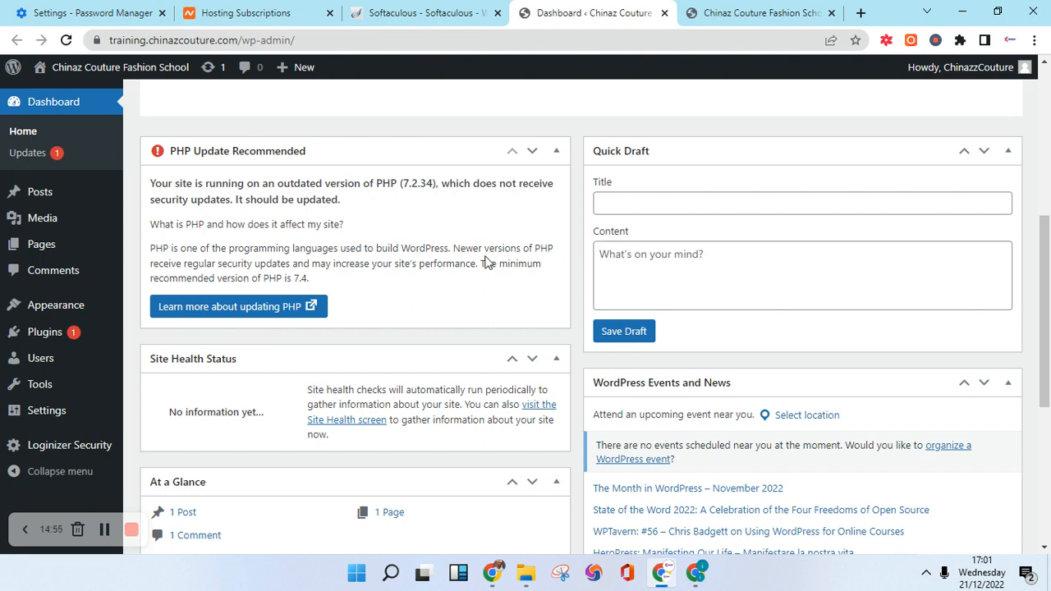
Highlight the note that PHP 7.2.34 is outdated and 7.4 is the minimum, then return to Softaculous.
left_click_drag(481, 264, 509, 283)
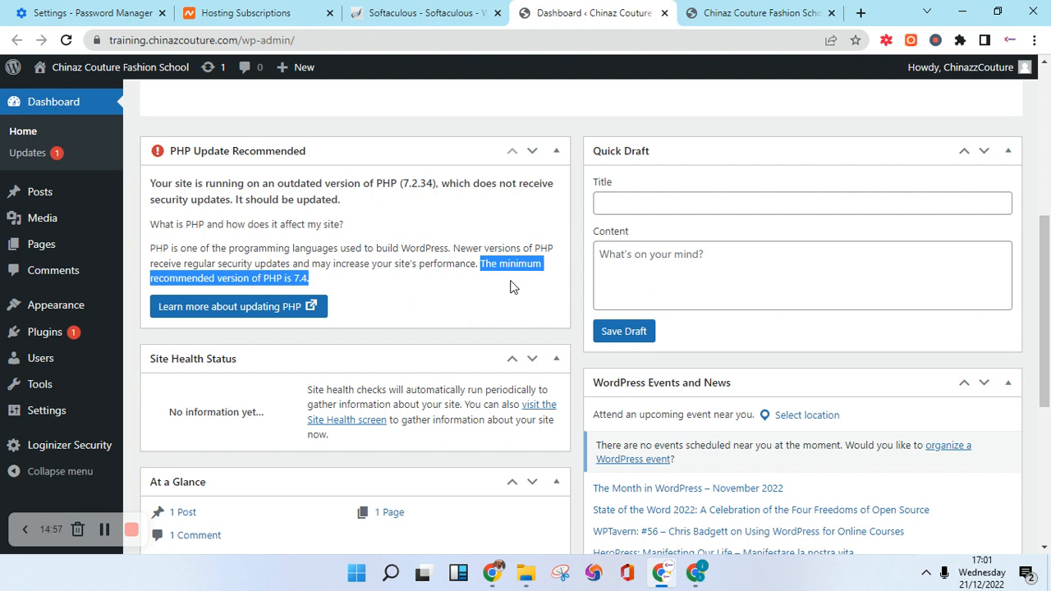
mouse_move(129, 320)
left_click(322, 280)
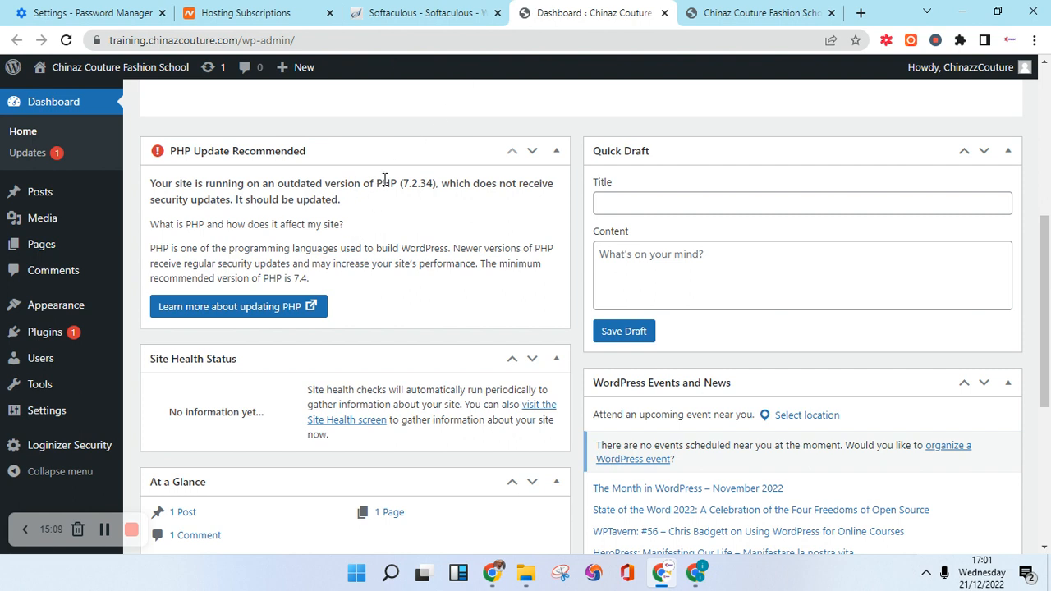
left_click(404, 13)
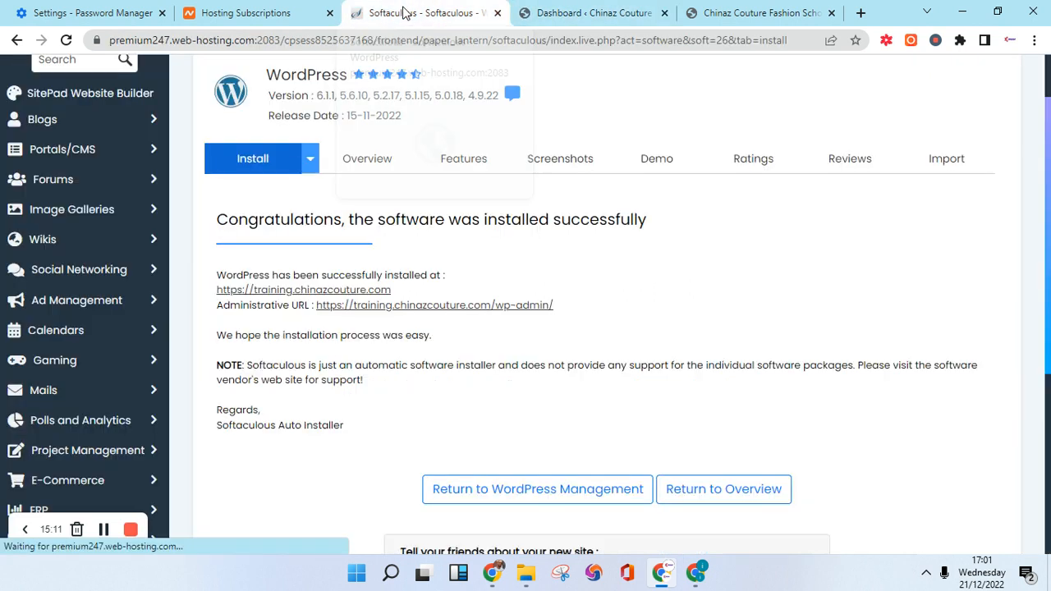
Go to cPanel, search functions for 'ph' and open Select PHP Version, currently 7.2.
scroll(438, 145, "up", 1)
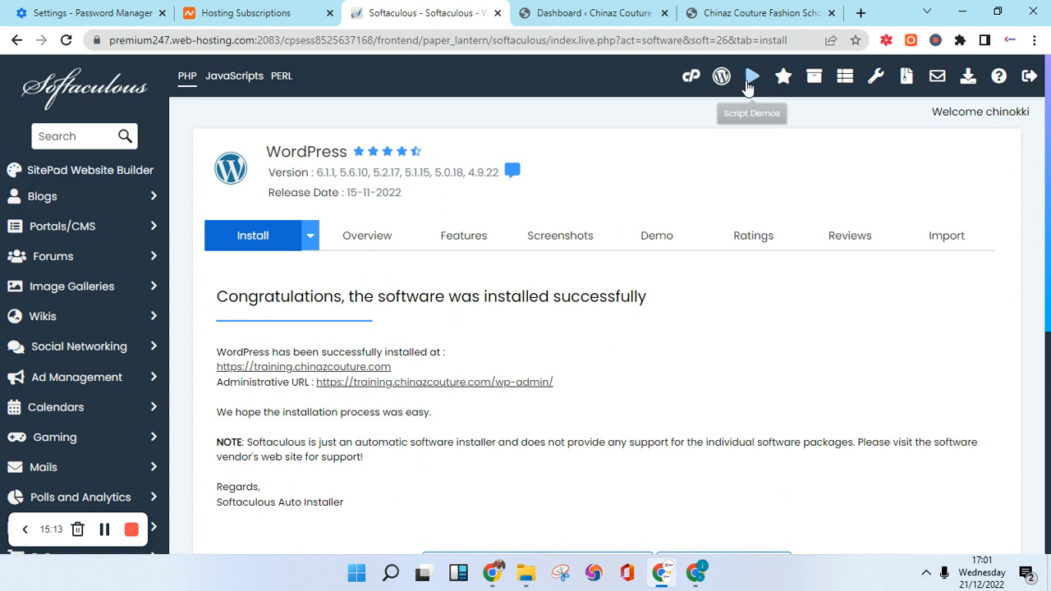
left_click(690, 75)
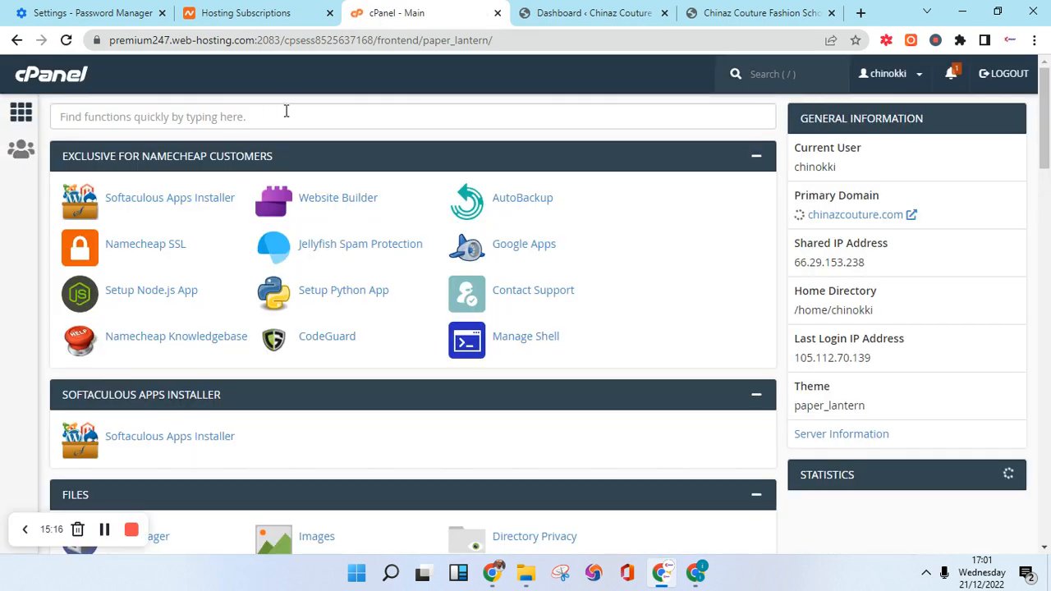
left_click(305, 122)
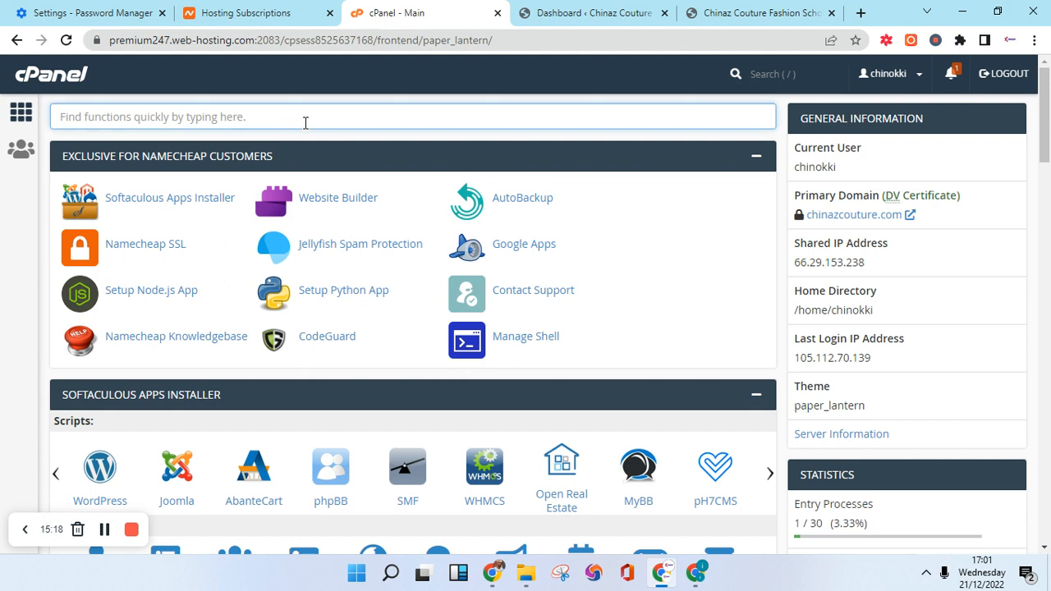
type("php")
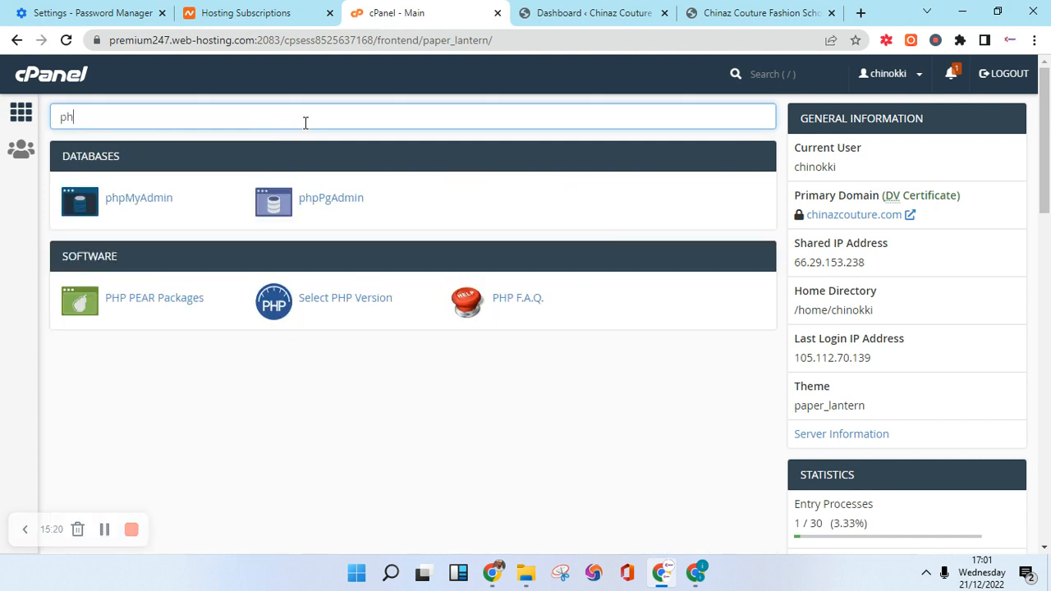
left_click(345, 300)
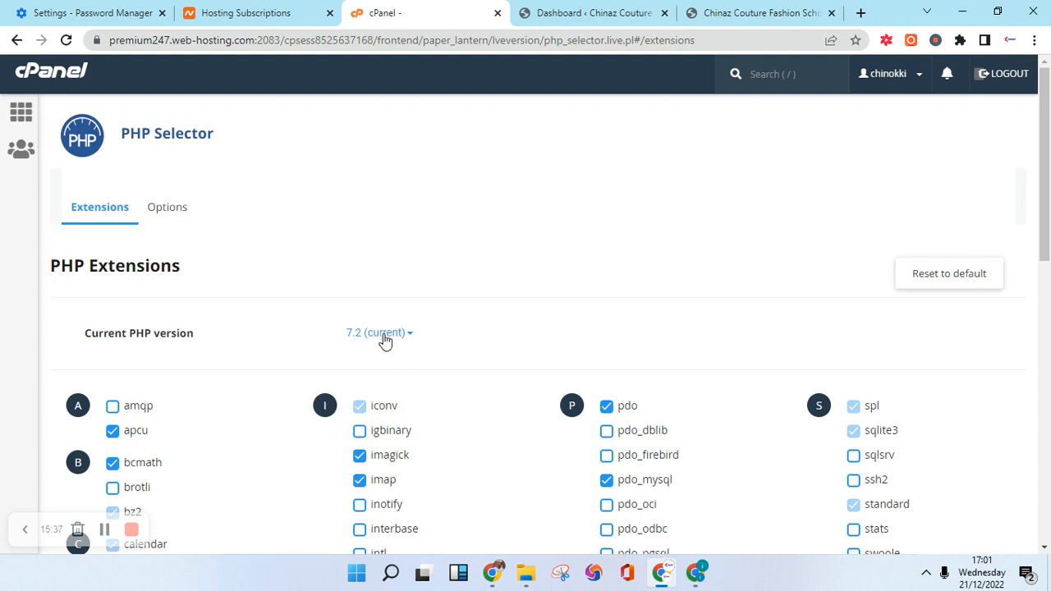
In PHP Selector, change the current PHP version from 7.2 to 7.4 and apply it.
left_click(594, 15)
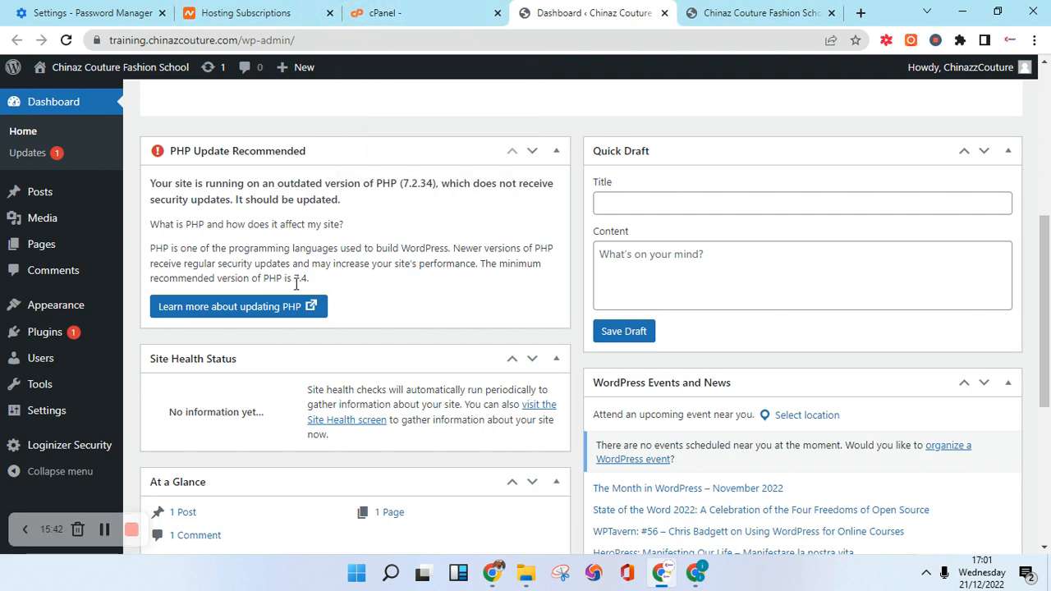
left_click(395, 17)
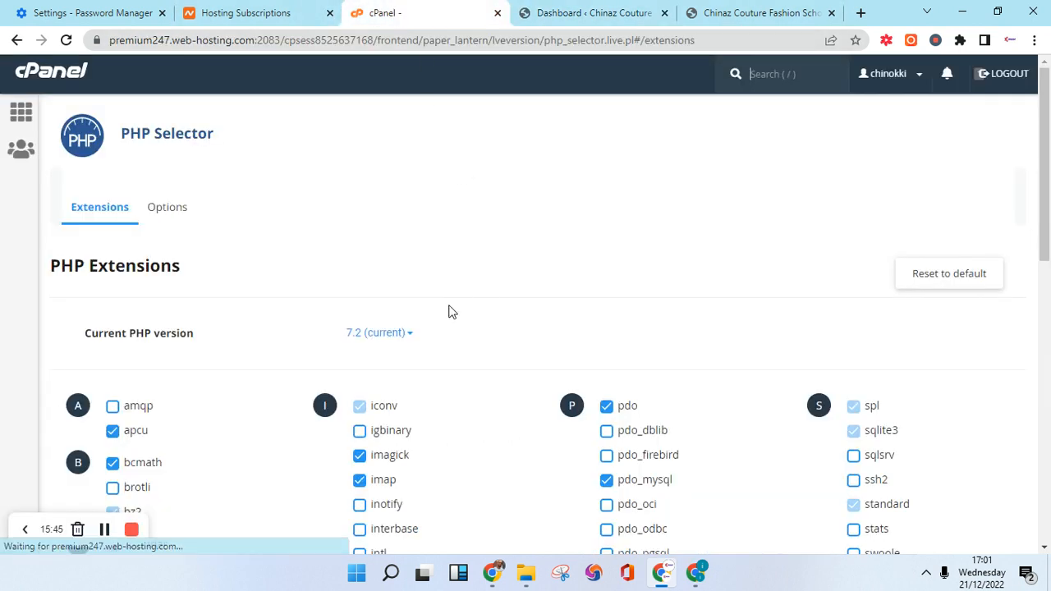
left_click(410, 339)
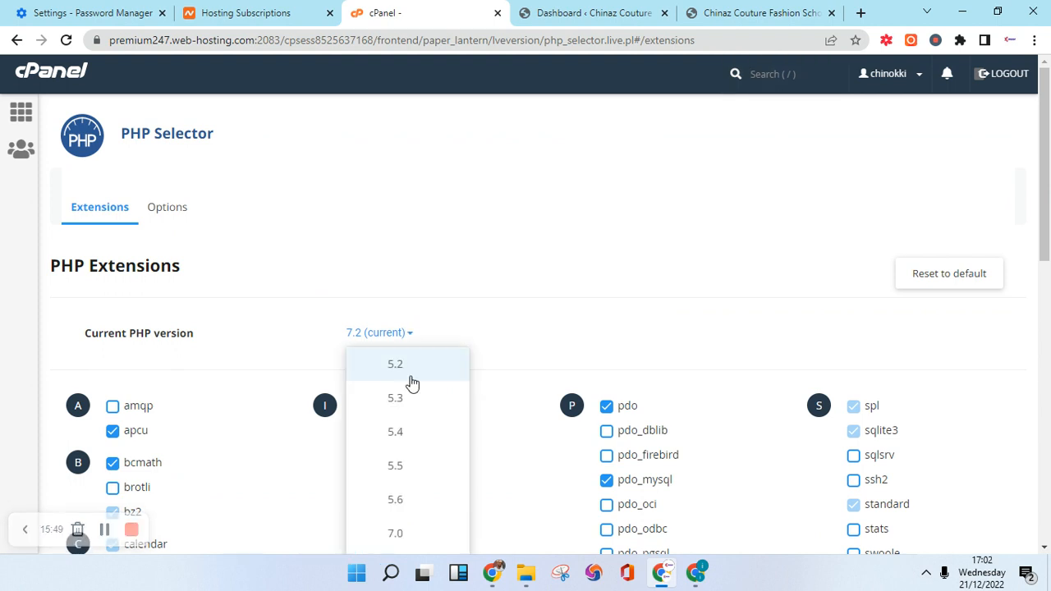
scroll(402, 386, "down", 4)
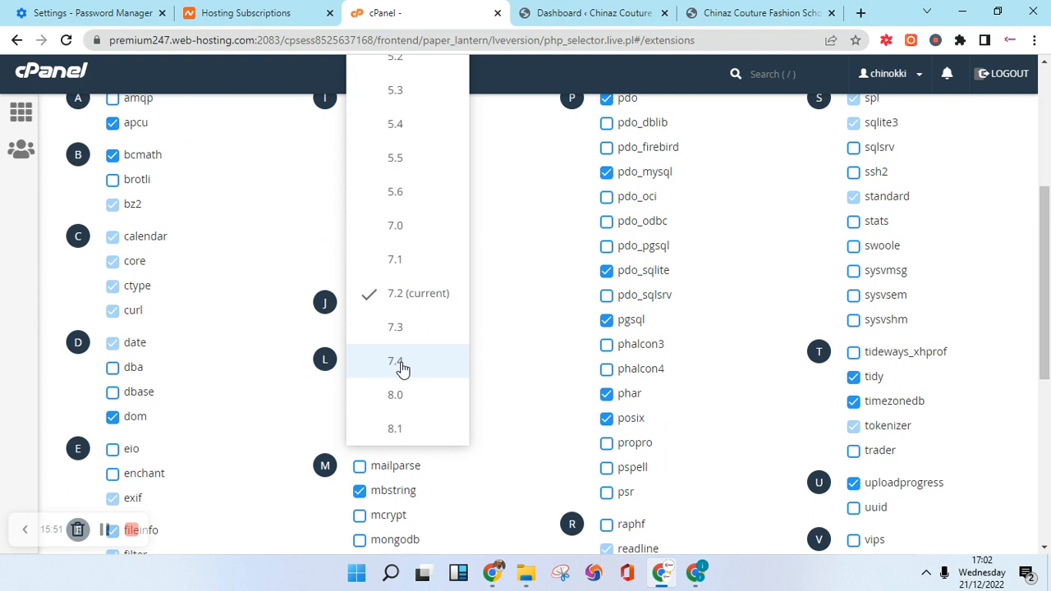
left_click(401, 363)
scroll(402, 348, "up", 4)
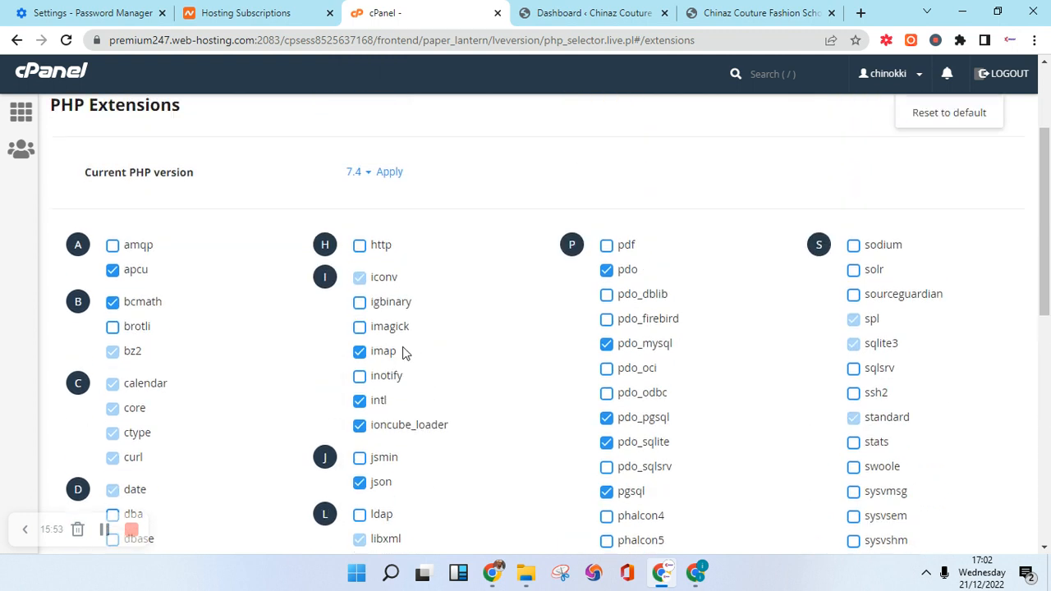
left_click(389, 340)
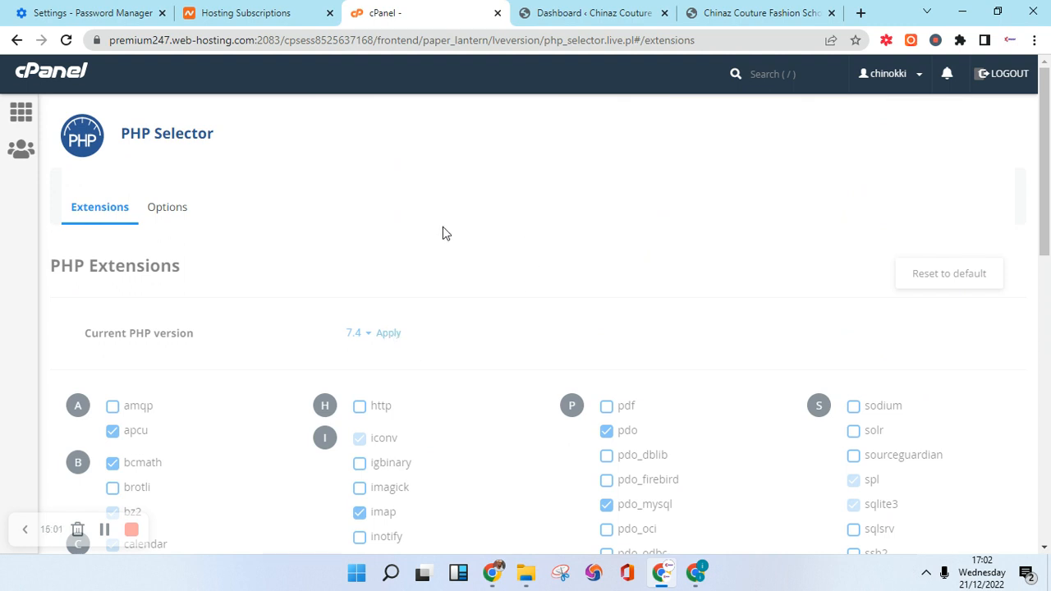
scroll(442, 234, "down", 2)
scroll(369, 269, "up", 2)
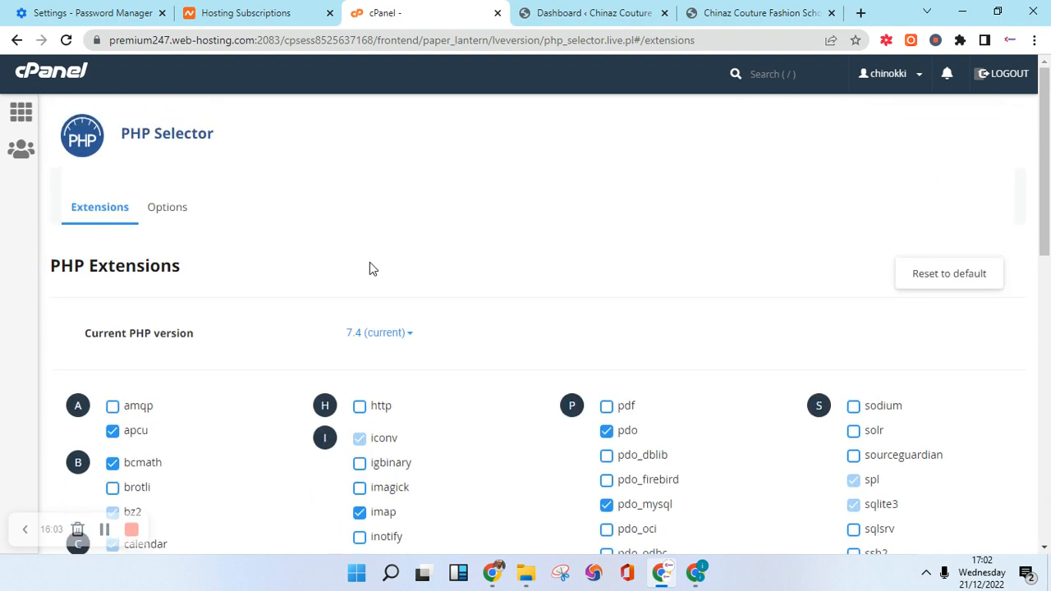
scroll(275, 413, "down", 2)
scroll(295, 404, "up", 2)
scroll(305, 401, "down", 4)
scroll(290, 418, "up", 4)
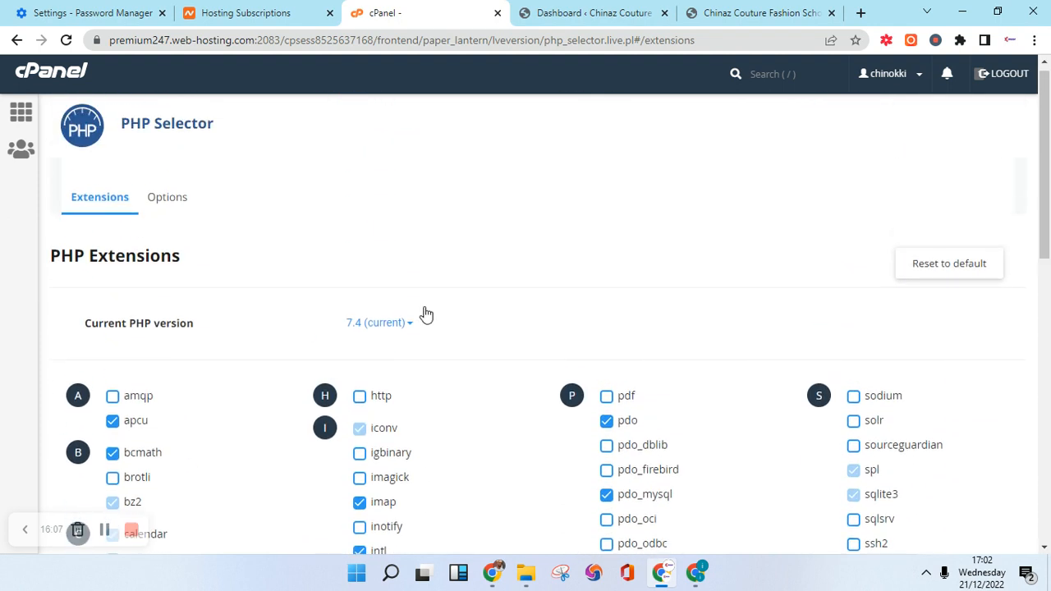
Reload the WordPress dashboard to clear the outdated-PHP warning, and dismiss the Welcome panel.
left_click(570, 10)
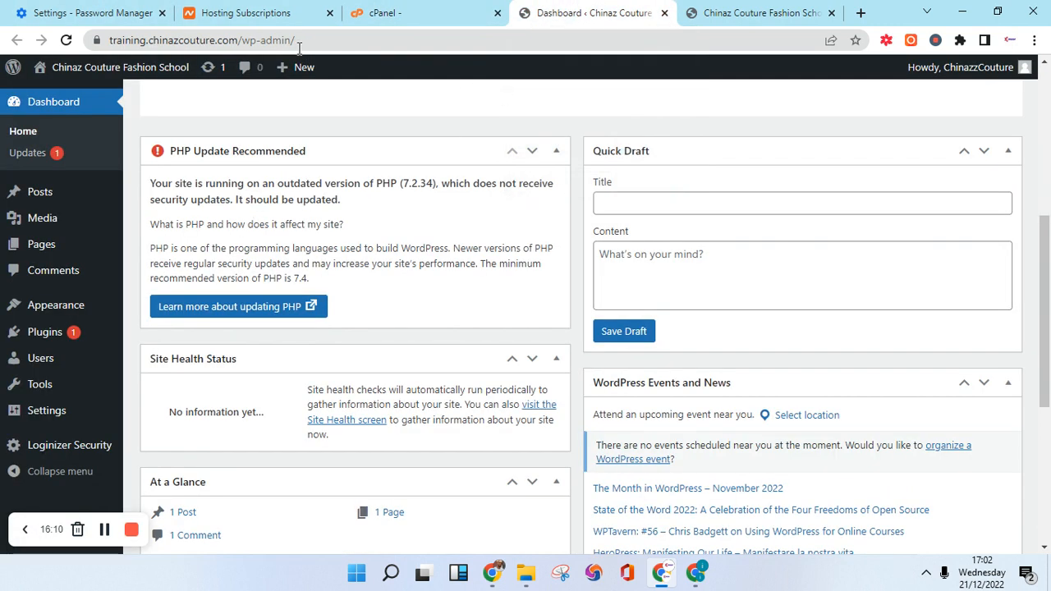
left_click(69, 42)
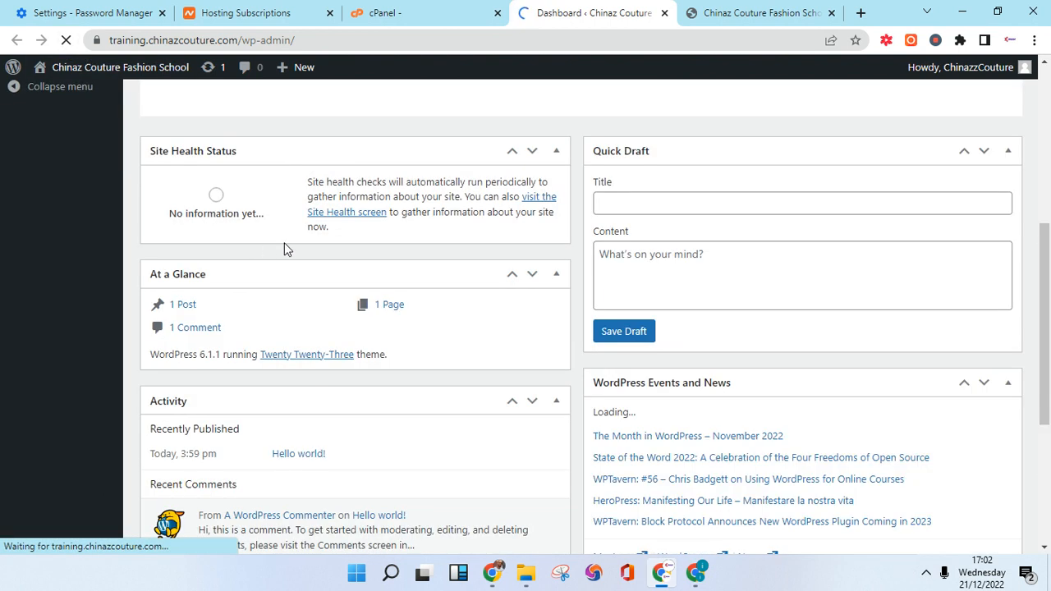
scroll(323, 264, "down", 2)
scroll(326, 272, "up", 4)
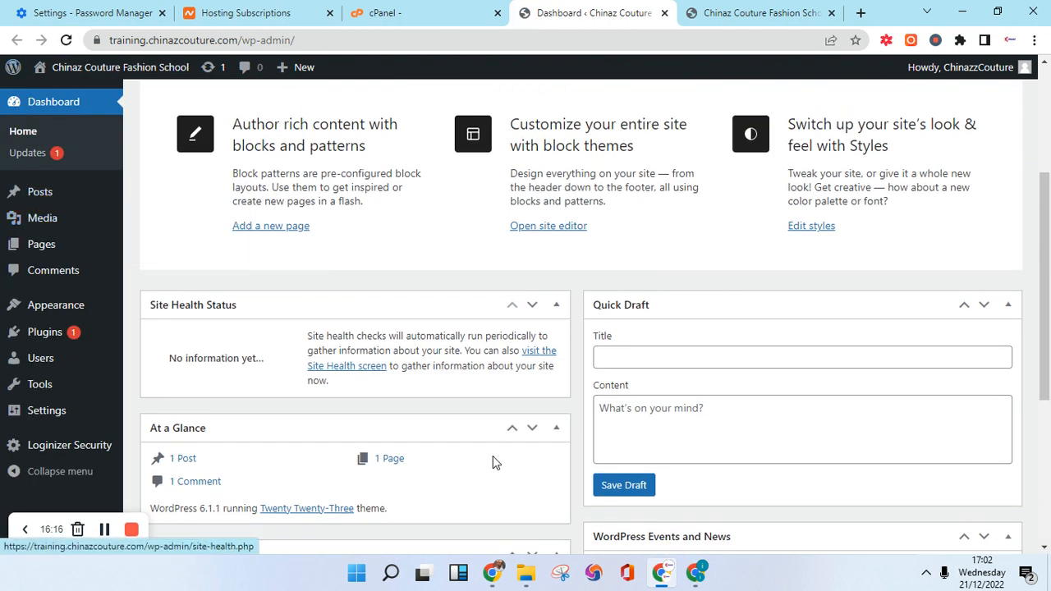
scroll(492, 462, "down", 1)
scroll(738, 253, "up", 4)
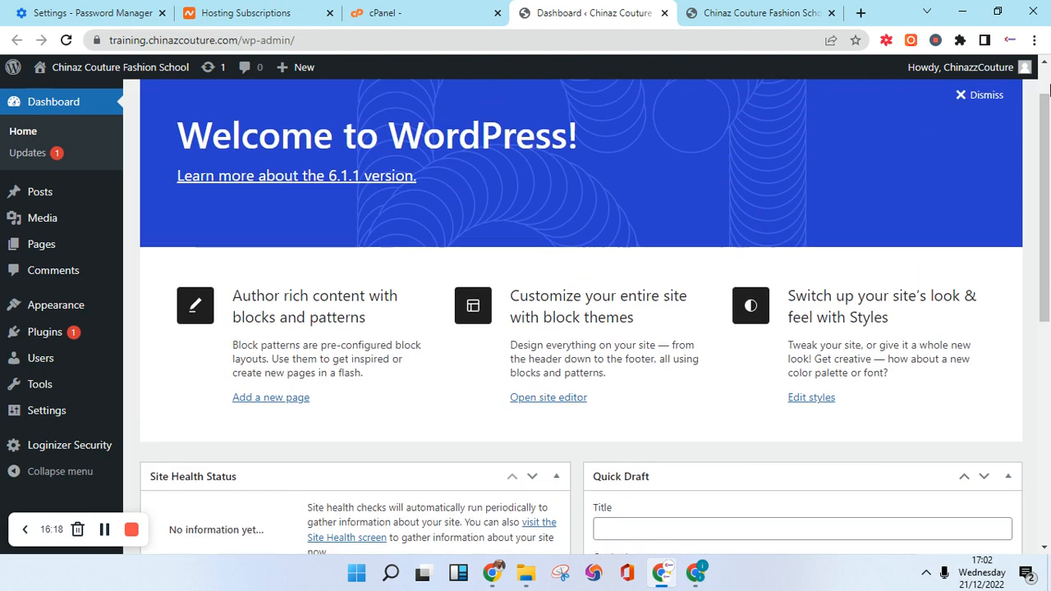
left_click(970, 160)
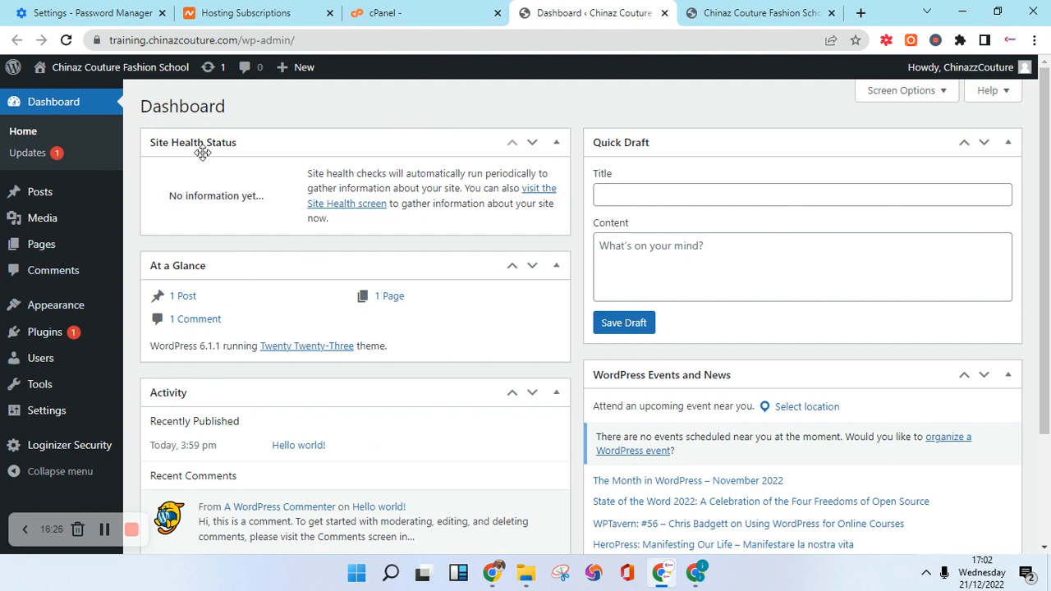
In Screen Options, untick At a Glance, Activity, Quick Draft and WordPress Events and News.
left_click(937, 97)
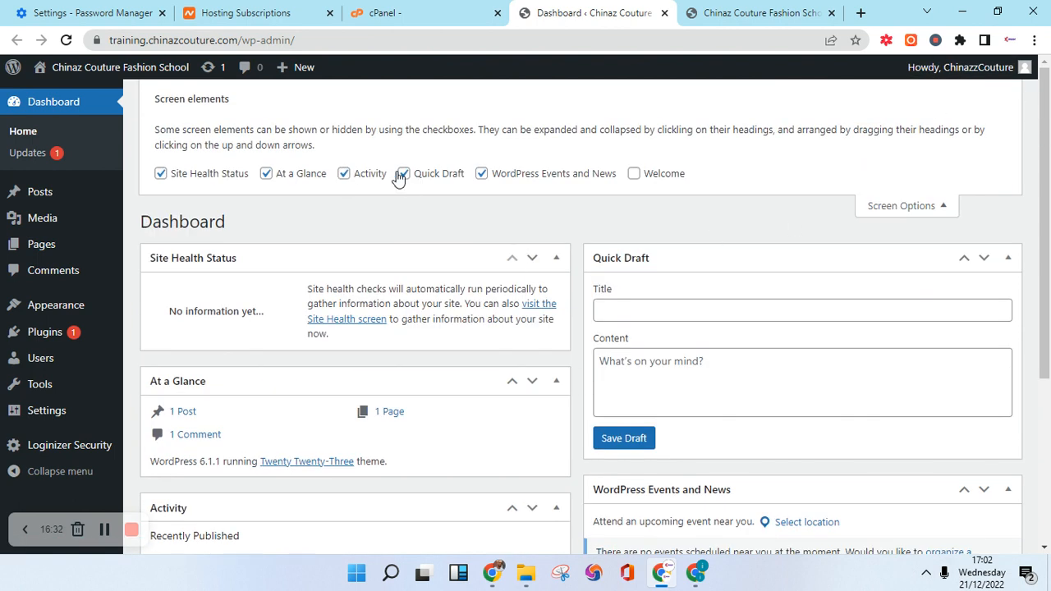
left_click(266, 174)
left_click(344, 178)
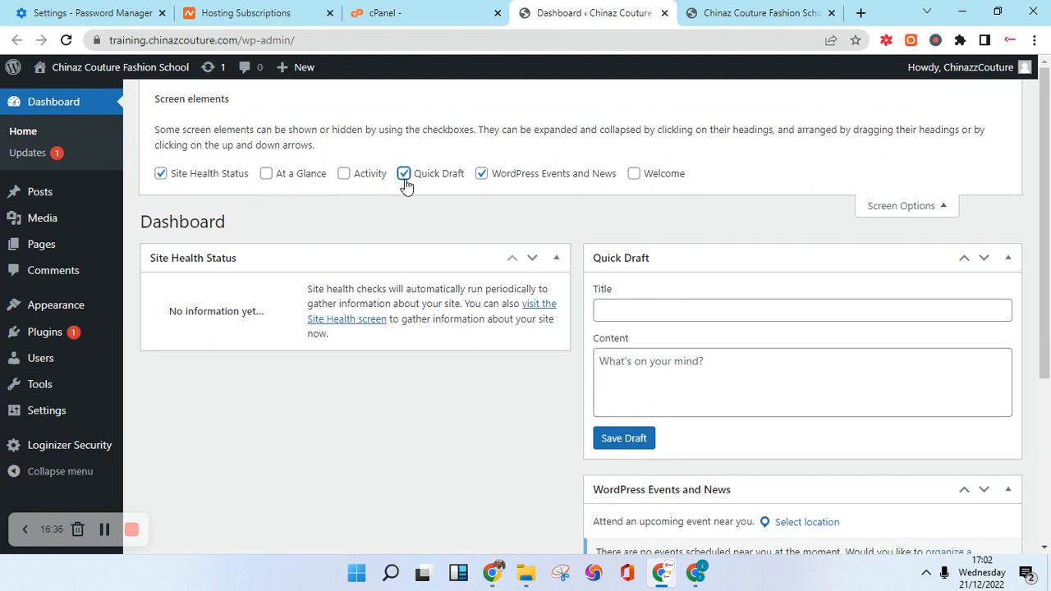
left_click(403, 173)
left_click(481, 174)
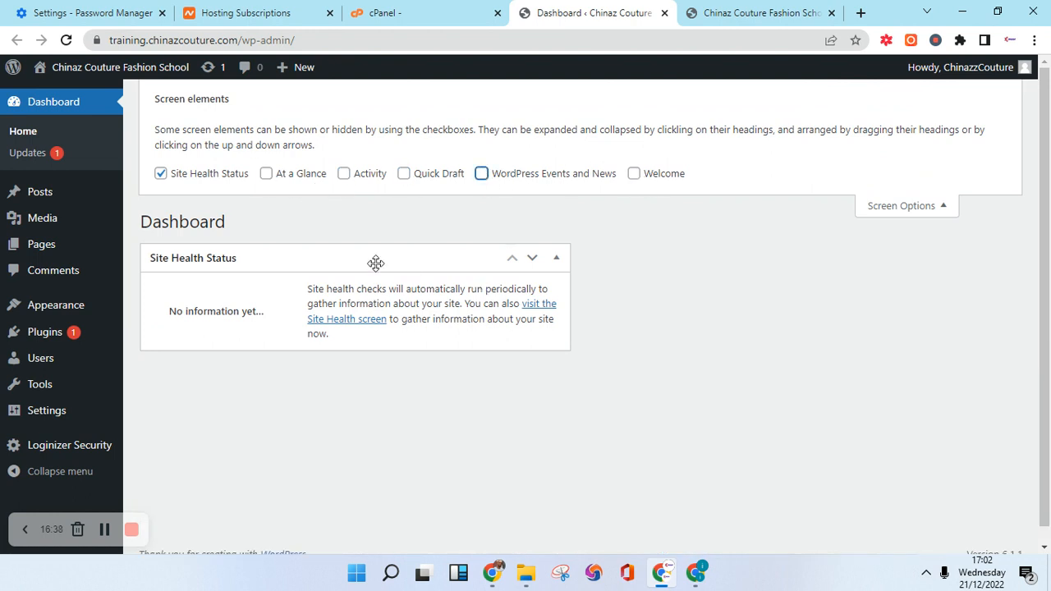
scroll(353, 283, "down", 1)
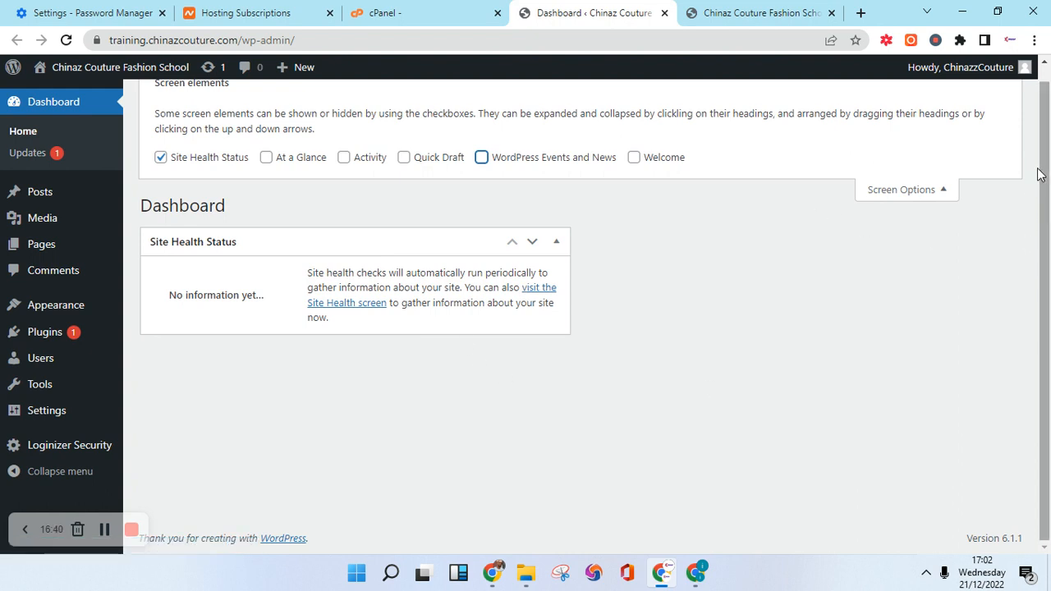
scroll(1038, 174, "up", 1)
left_click(884, 211)
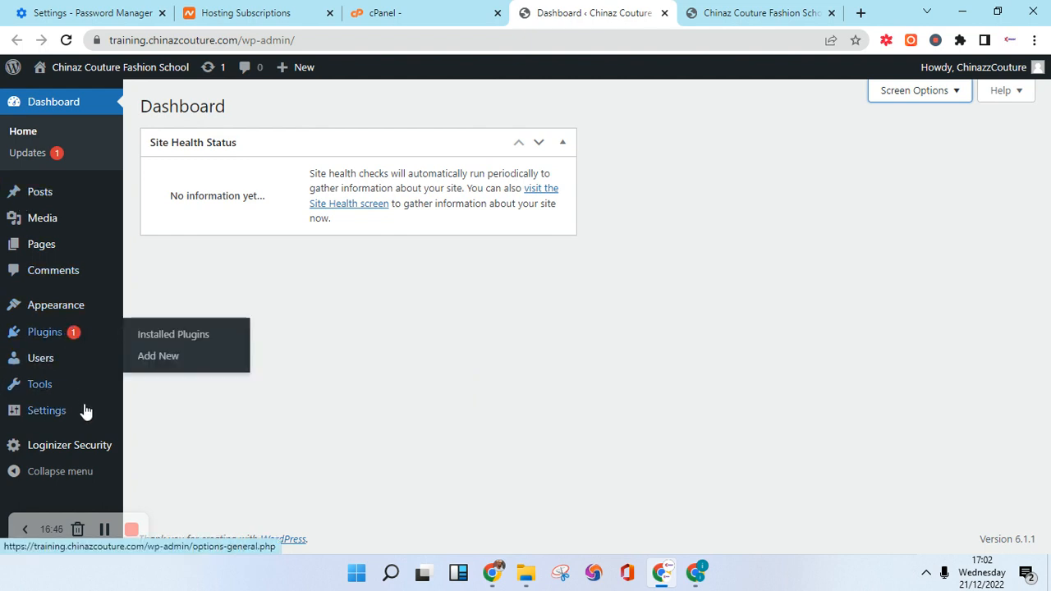
mouse_move(57, 390)
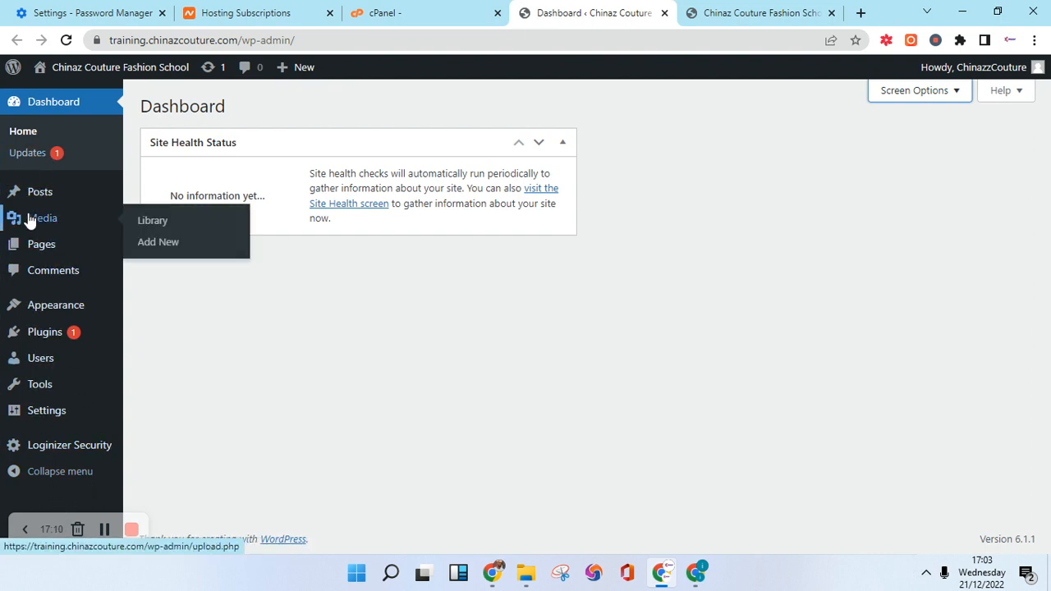
mouse_move(72, 332)
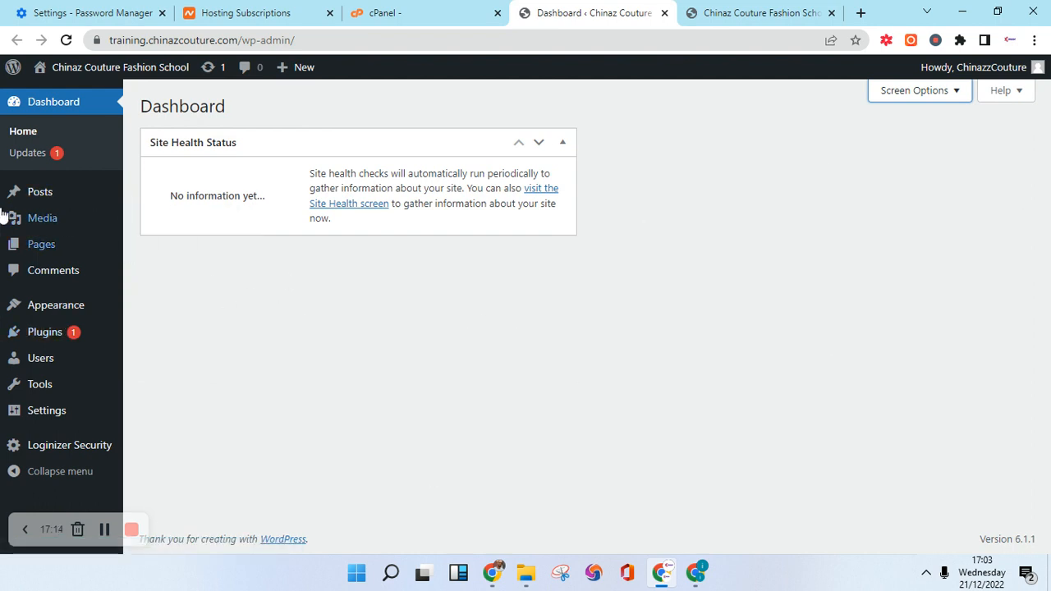
mouse_move(18, 200)
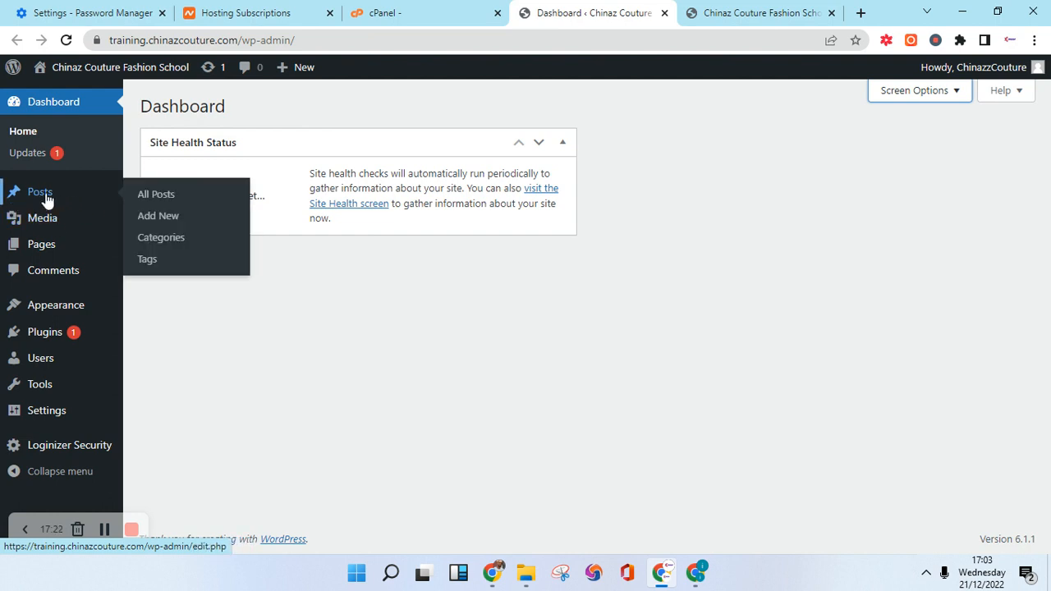
Open All Posts in a new tab, glance at the front page, then open the Hello world! post.
right_click(158, 197)
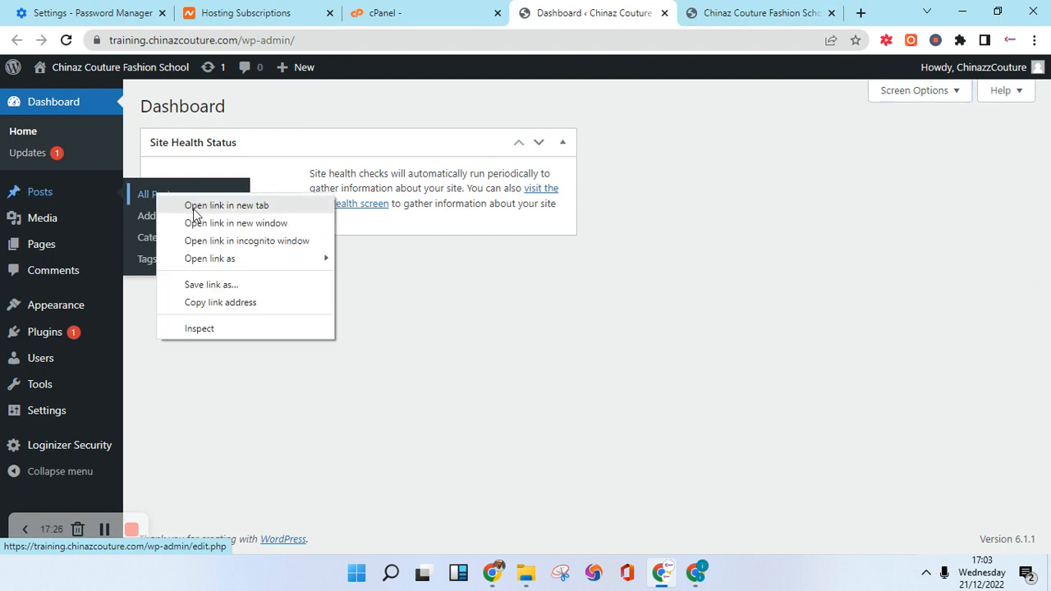
left_click(226, 205)
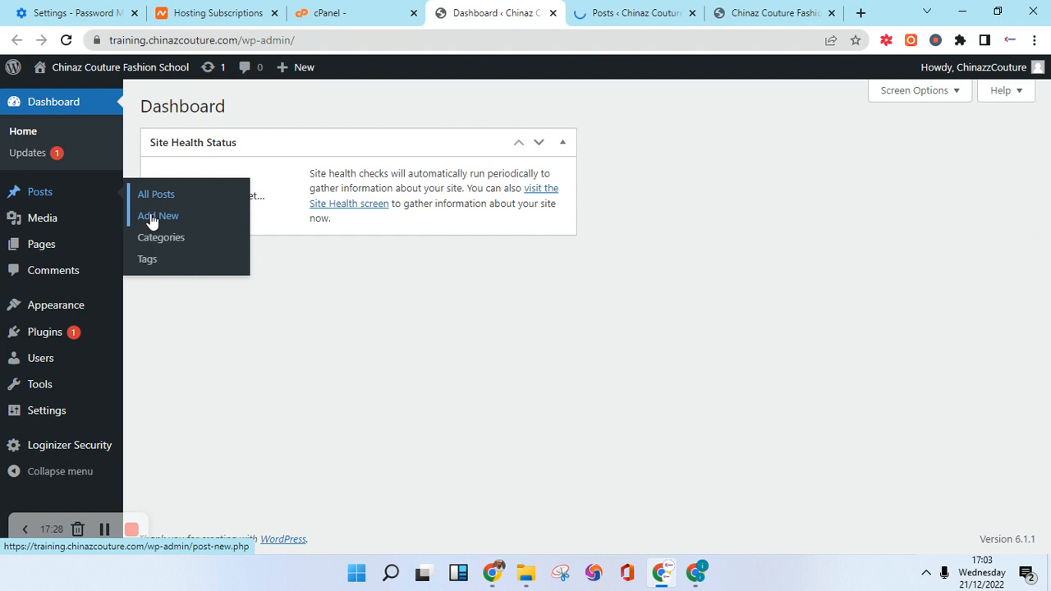
left_click(637, 13)
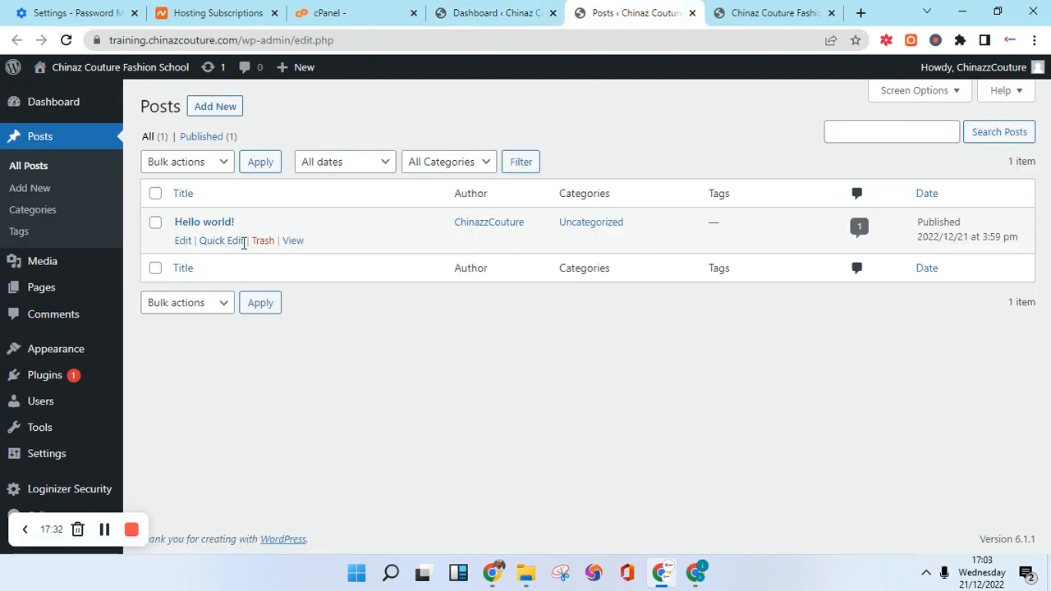
left_click(759, 12)
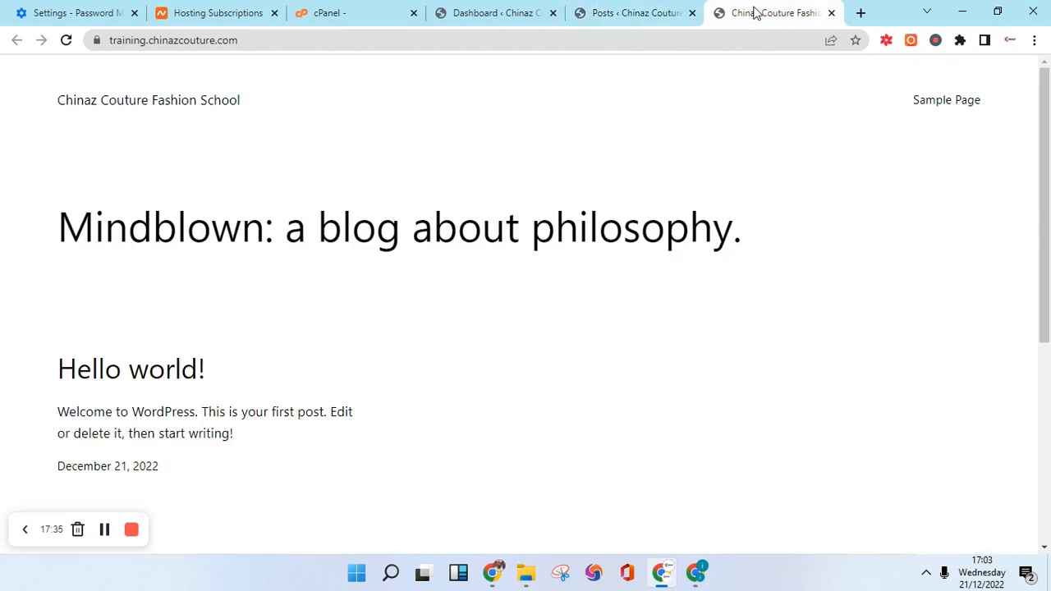
left_click(618, 12)
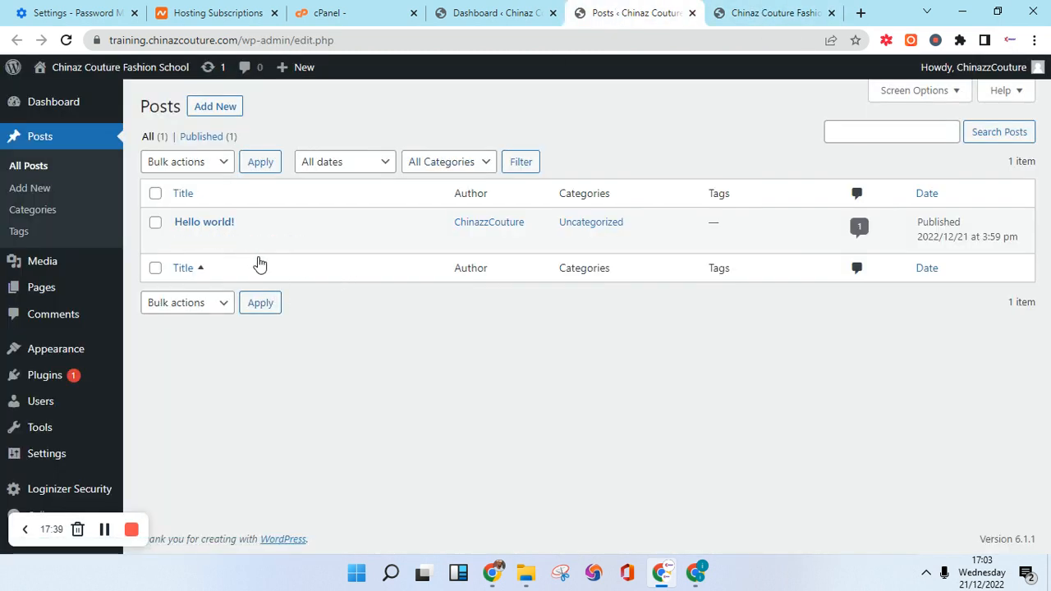
left_click(289, 242)
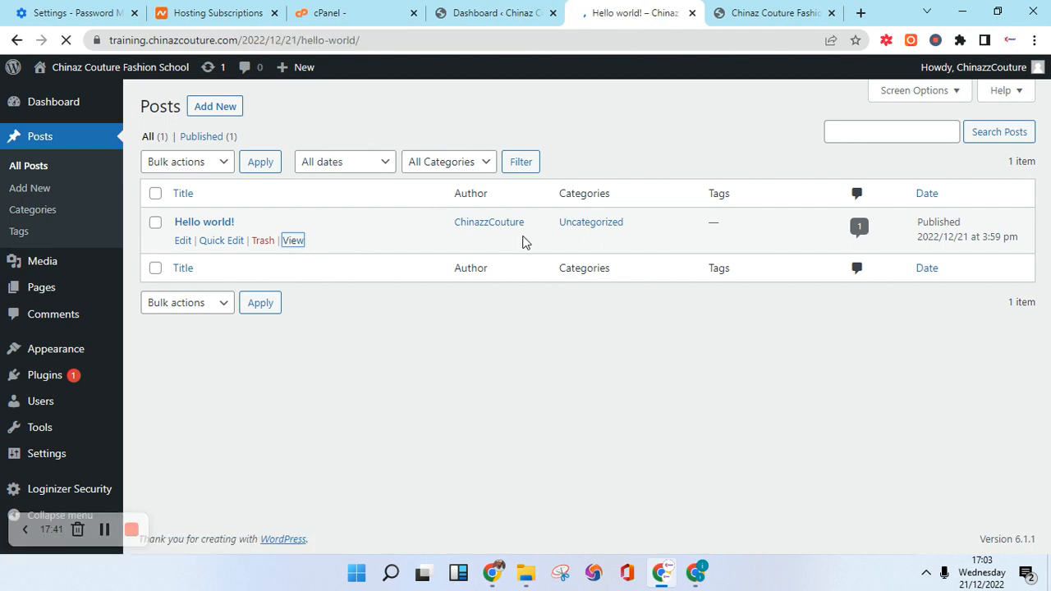
scroll(317, 317, "down", 10)
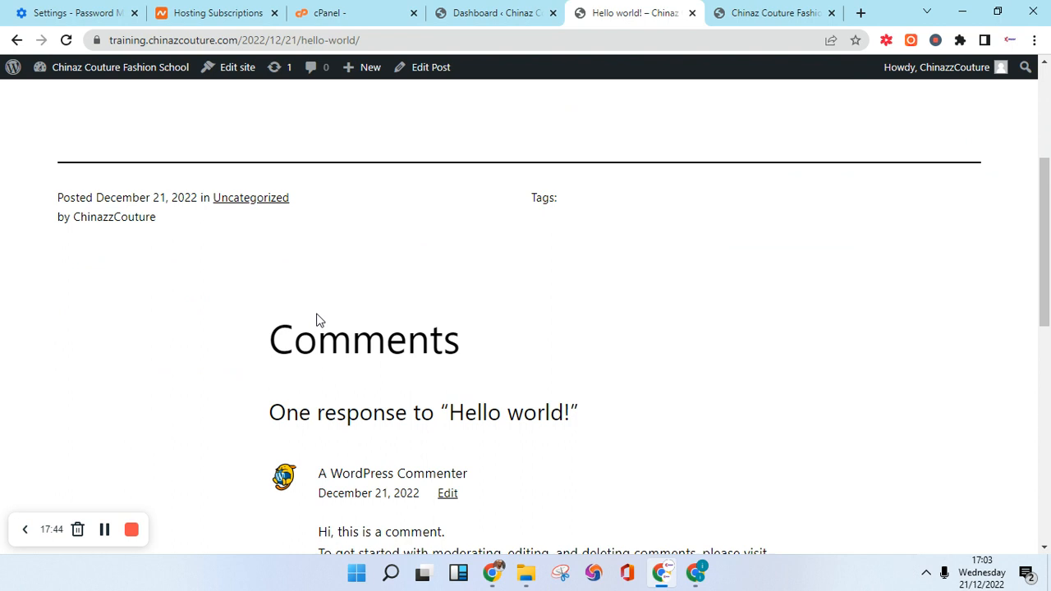
scroll(333, 323, "up", 10)
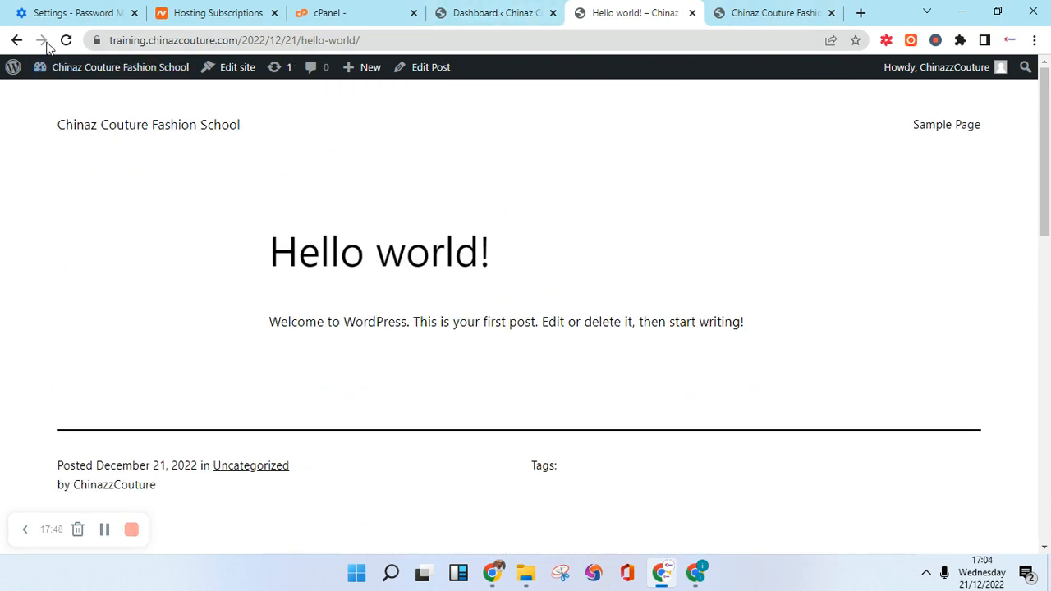
left_click(18, 40)
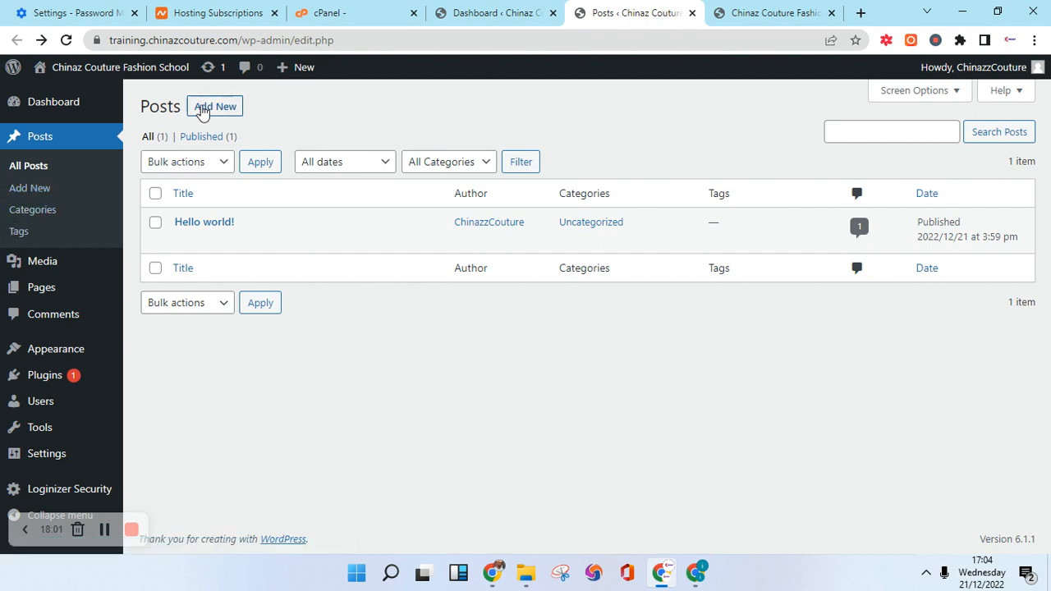
left_click(213, 104)
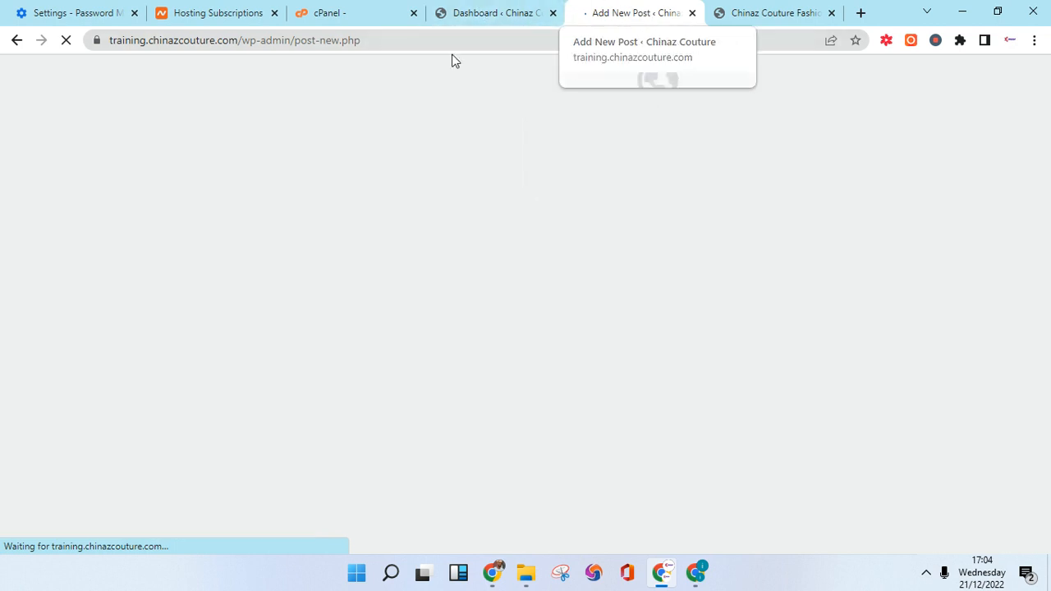
Return to the dashboard tab and look over the Posts, Media, Pages, Appearance and Settings menus.
left_click(495, 11)
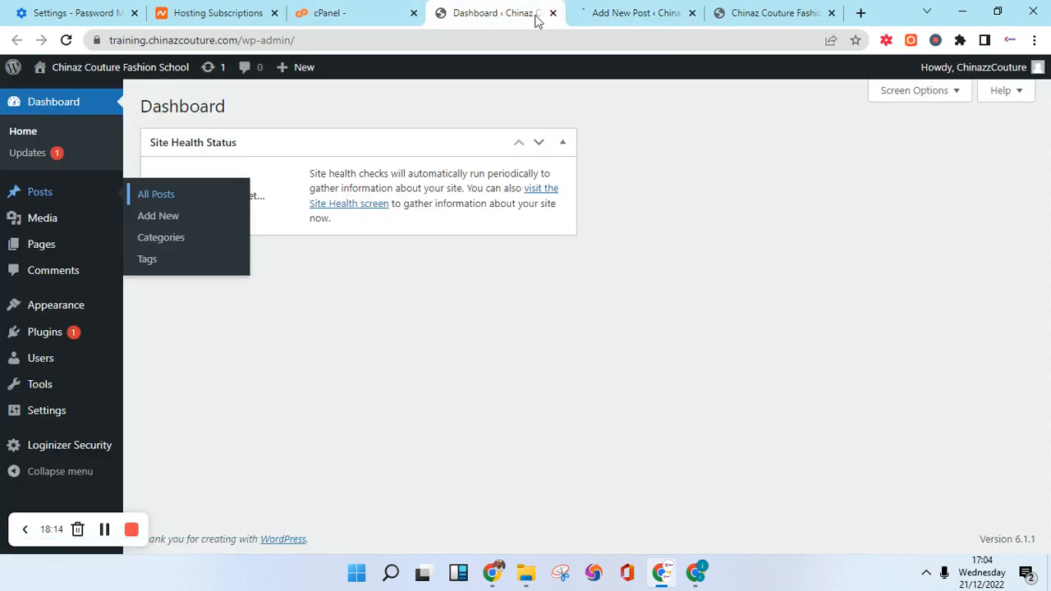
left_click(604, 15)
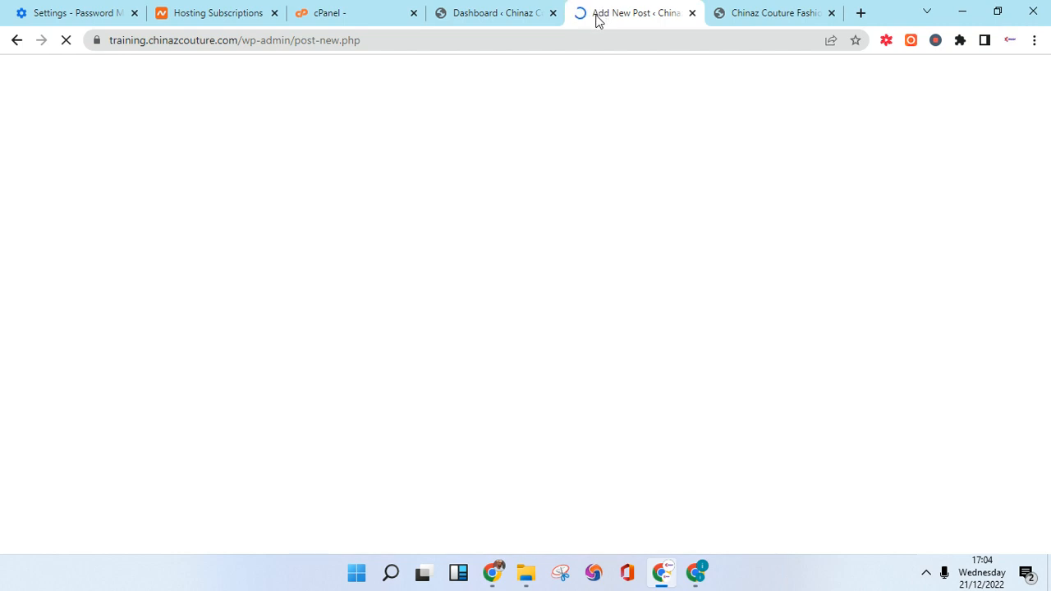
left_click(505, 14)
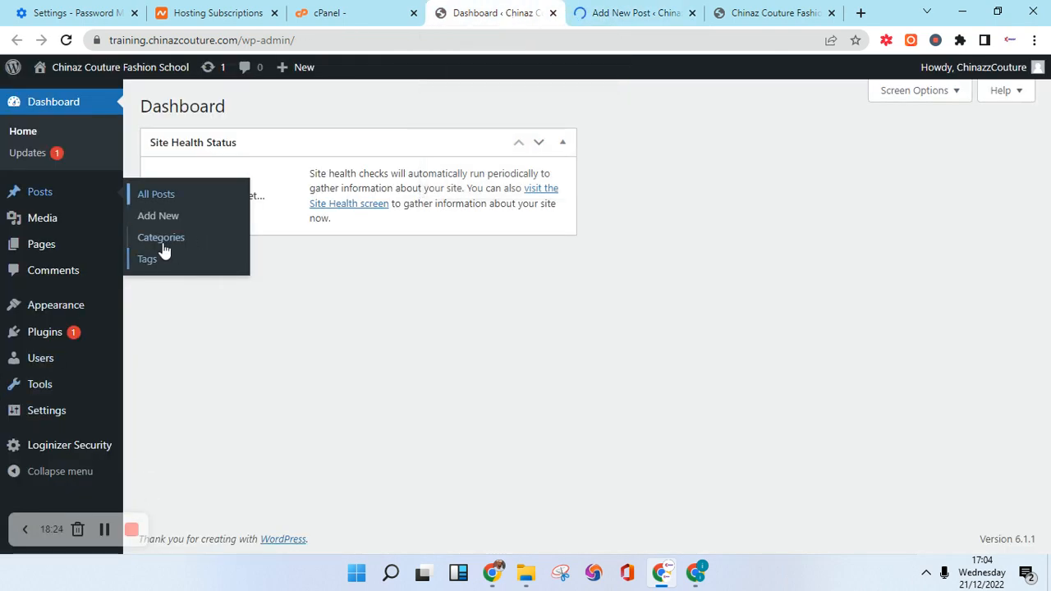
mouse_move(24, 223)
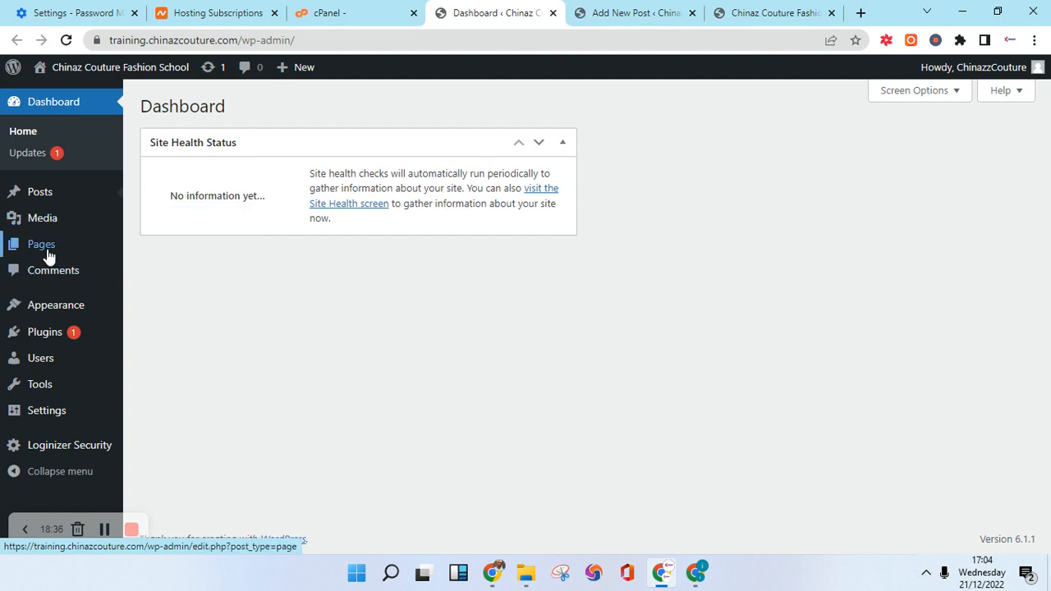
mouse_move(45, 253)
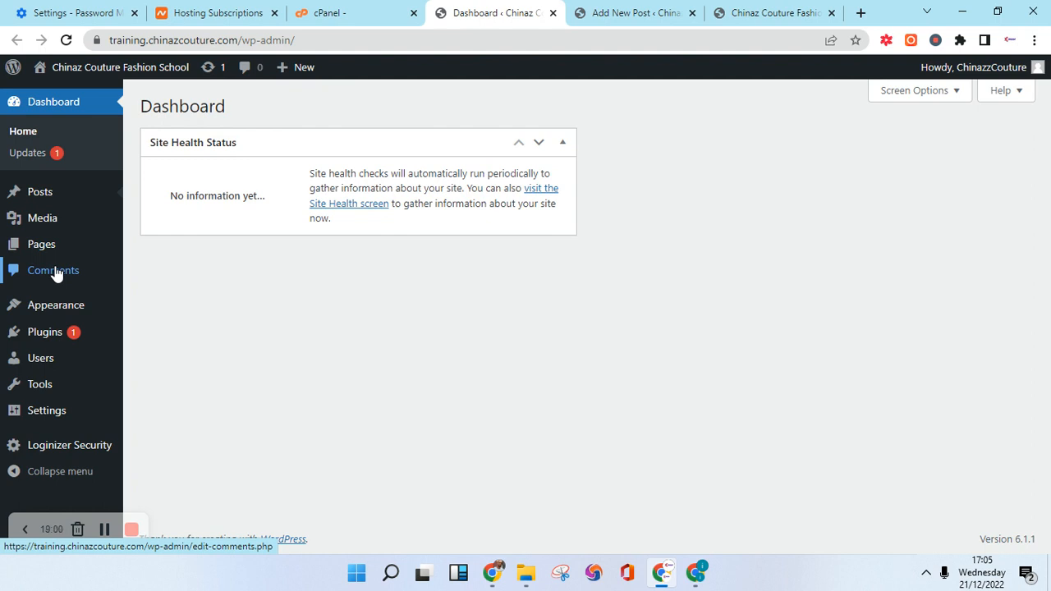
mouse_move(58, 310)
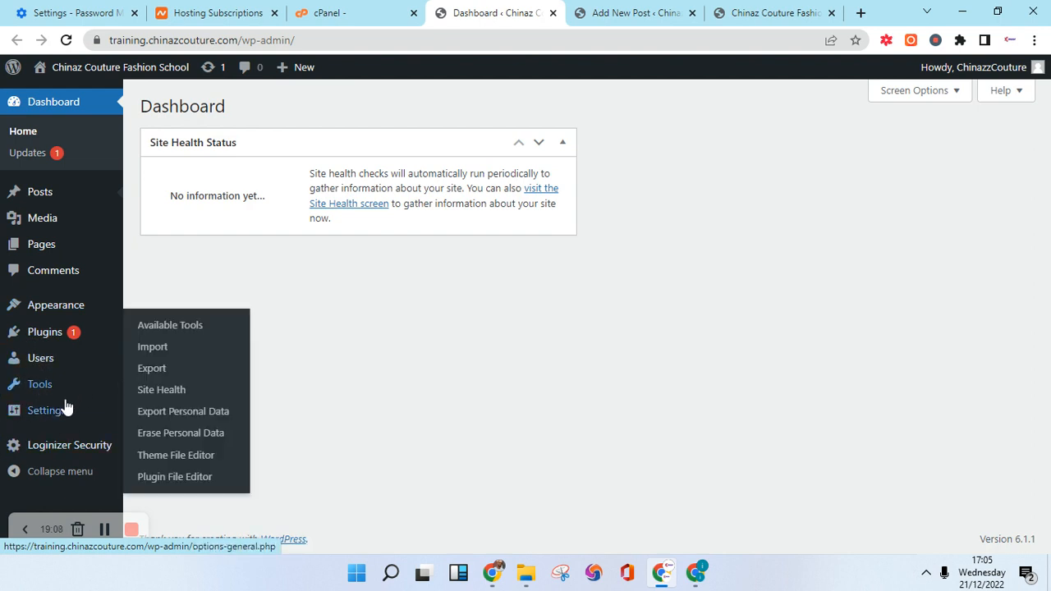
mouse_move(43, 416)
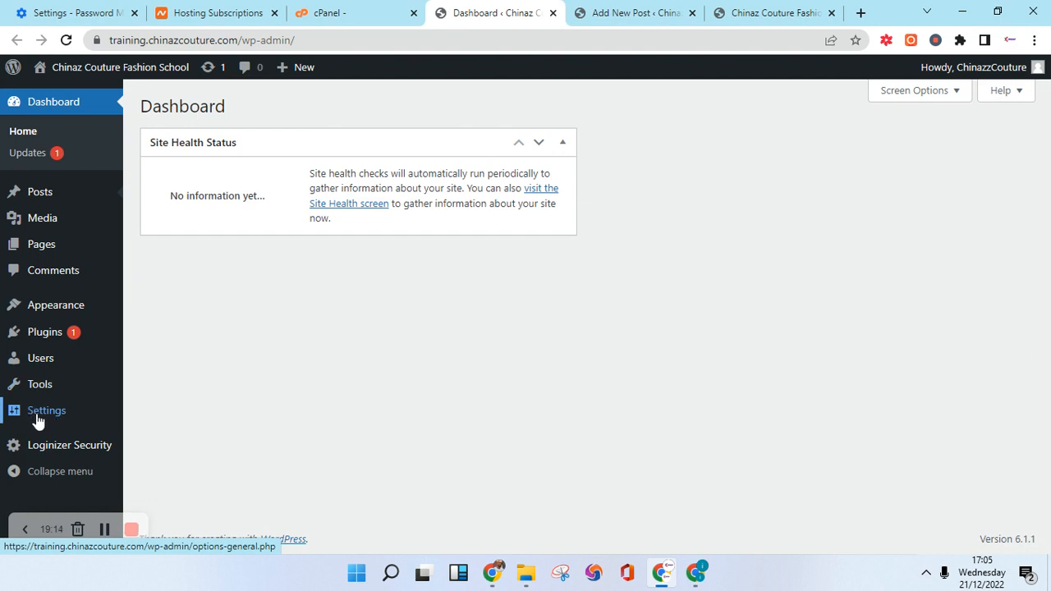
Open Settings > General and scroll through the site's general settings.
left_click(51, 415)
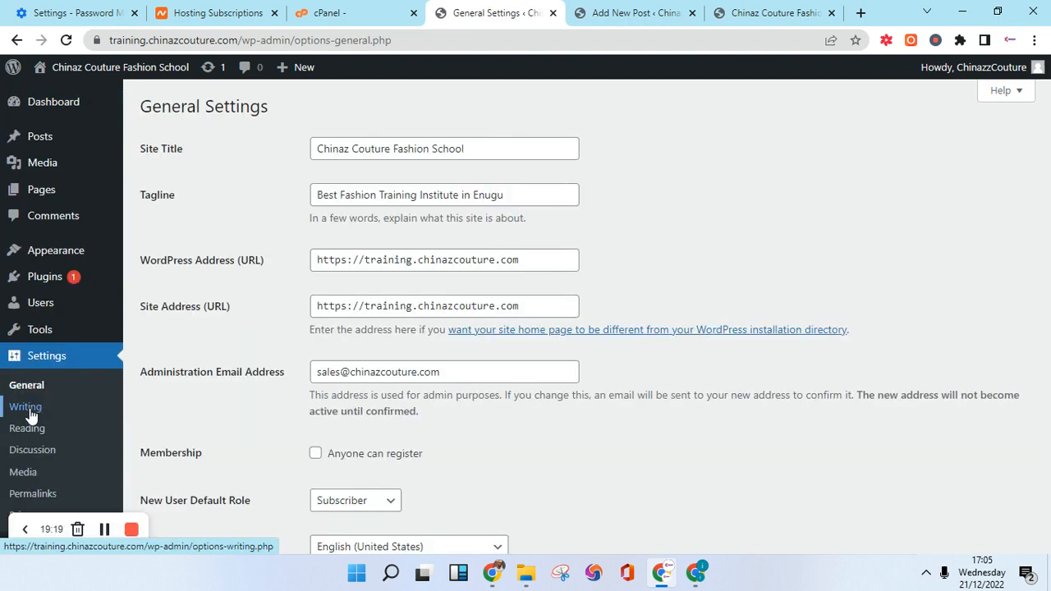
scroll(398, 283, "down", 5)
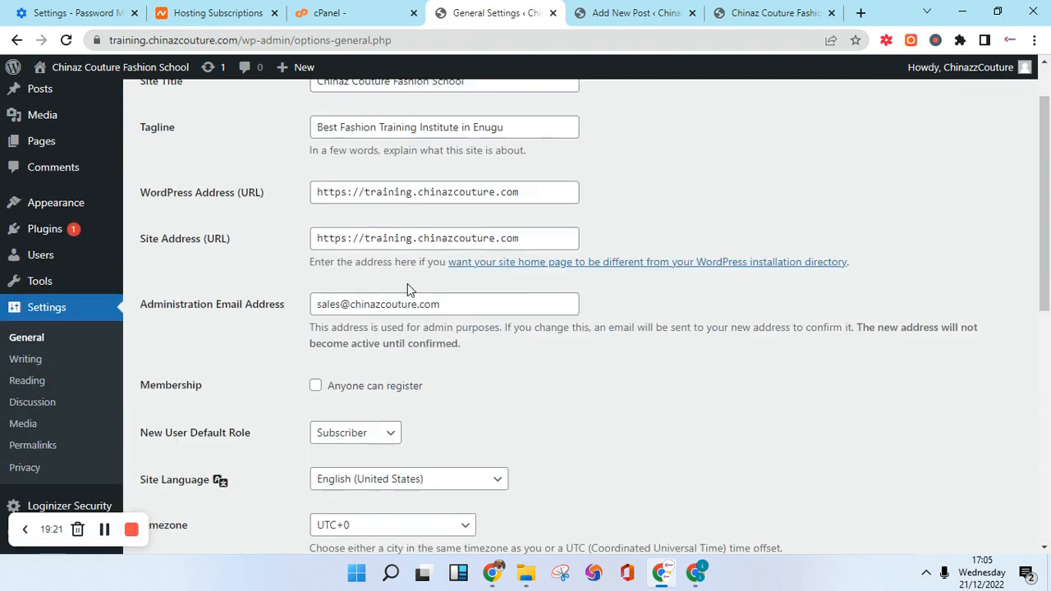
scroll(391, 357, "up", 5)
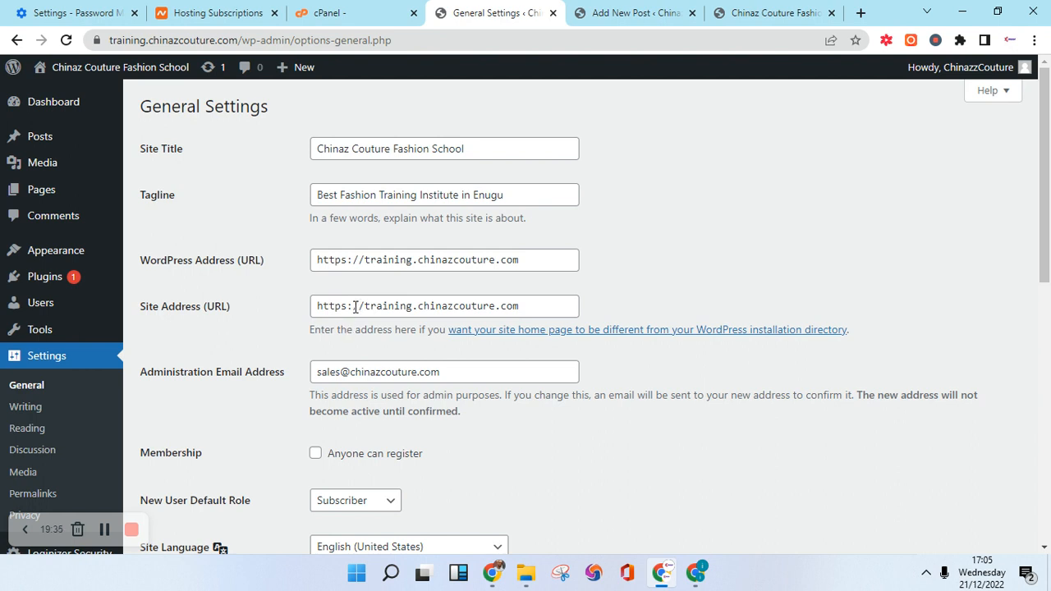
scroll(354, 306, "down", 1)
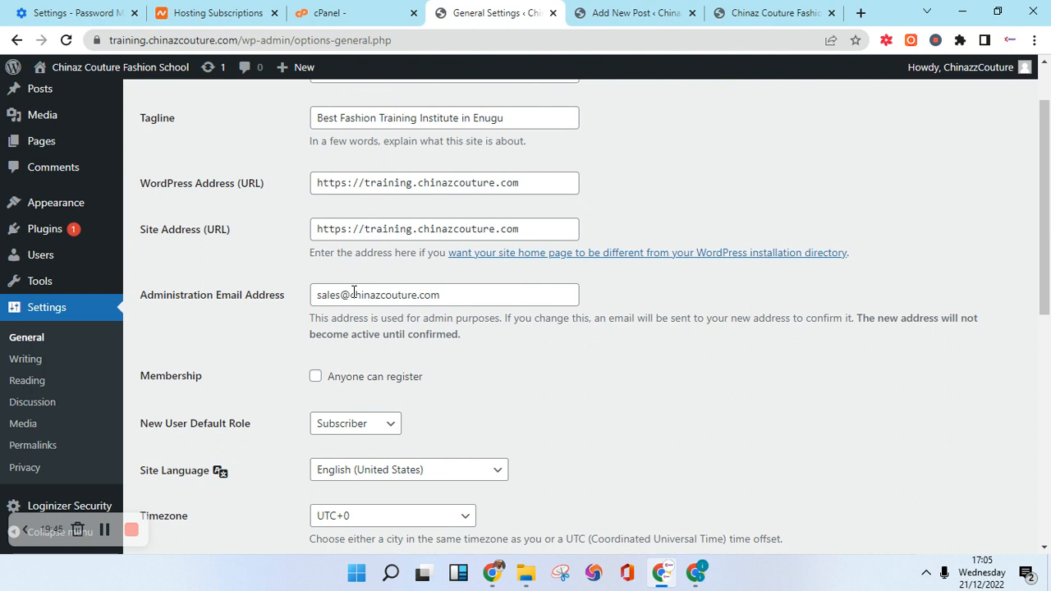
scroll(353, 292, "down", 1)
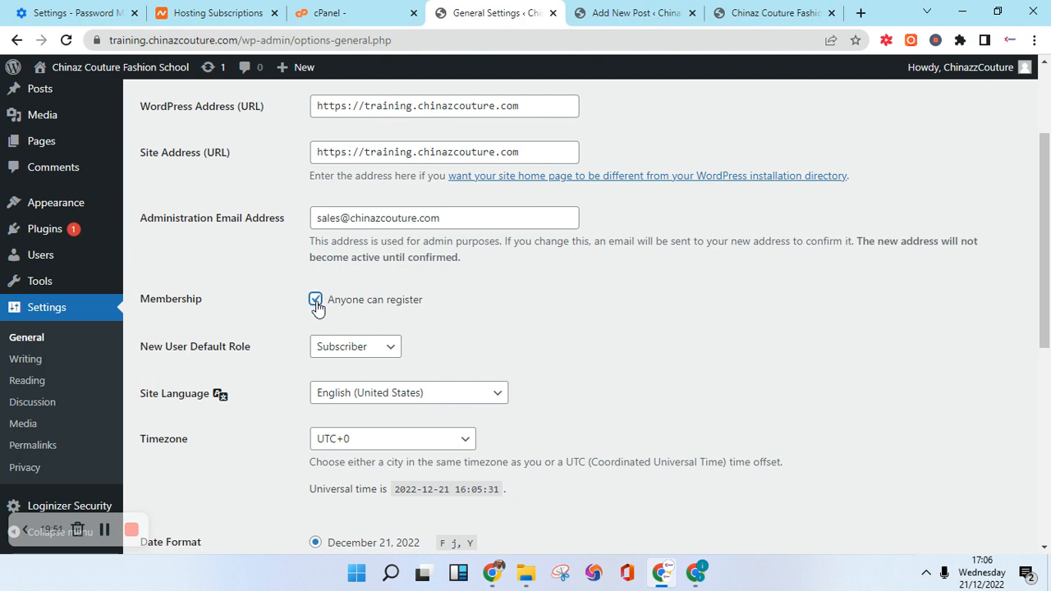
Untick Anyone can register and keep Subscriber as the New User Default Role.
left_click(317, 301)
scroll(364, 297, "down", 2)
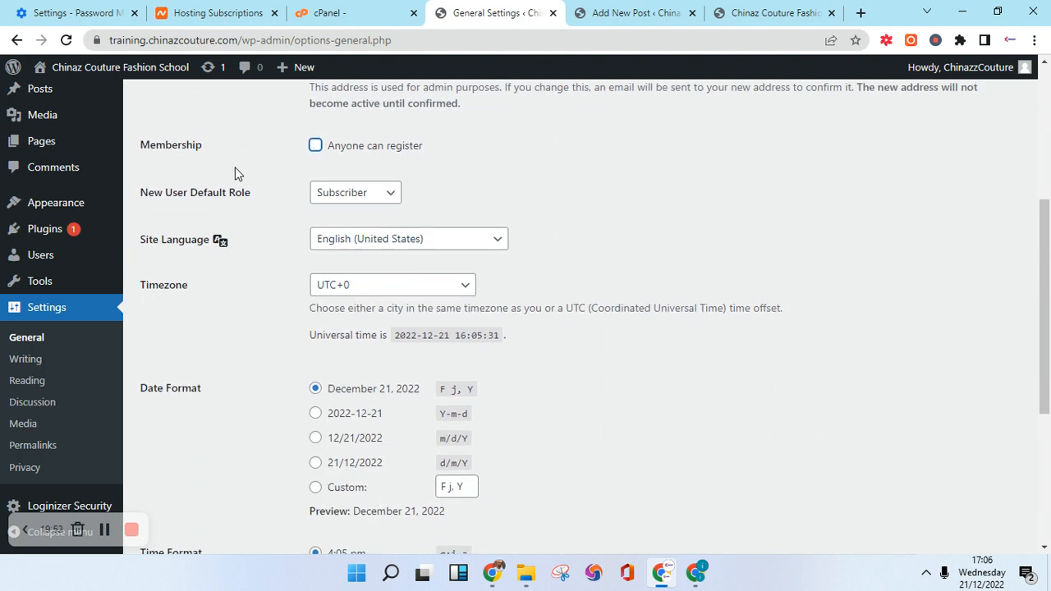
left_click(371, 195)
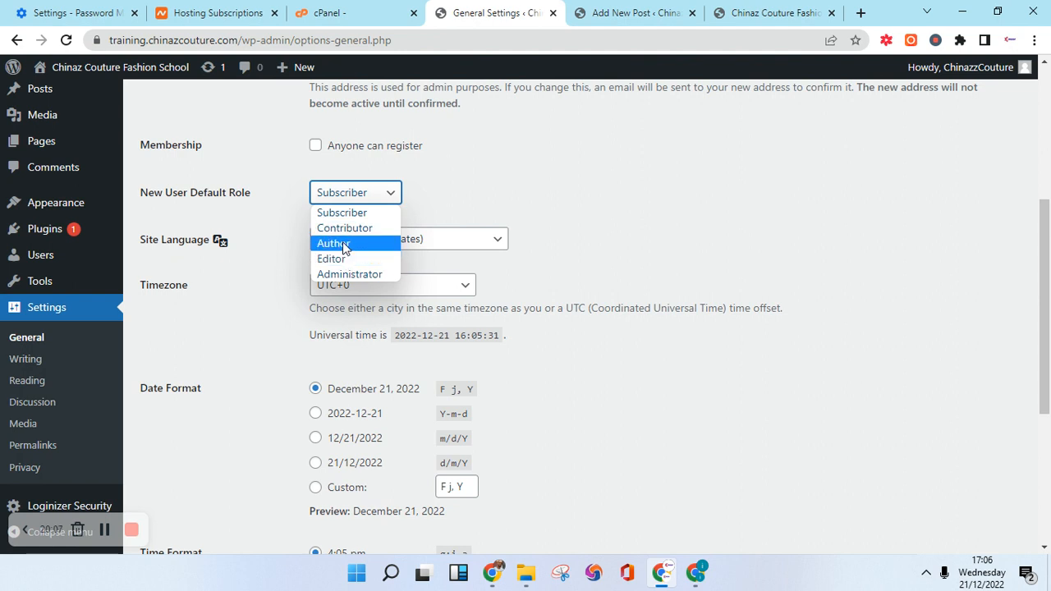
left_click(442, 193)
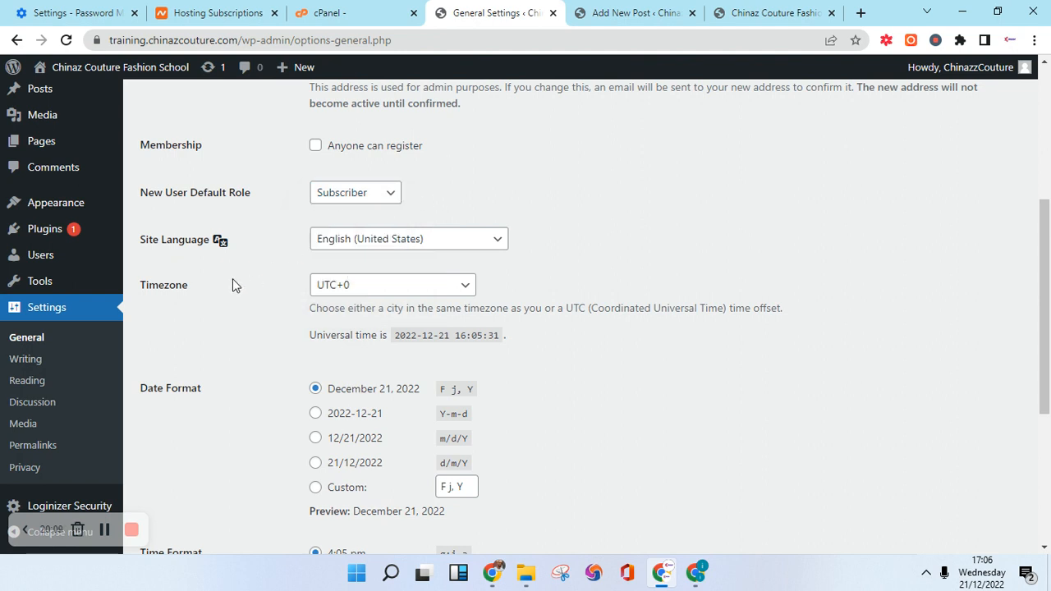
scroll(232, 285, "down", 1)
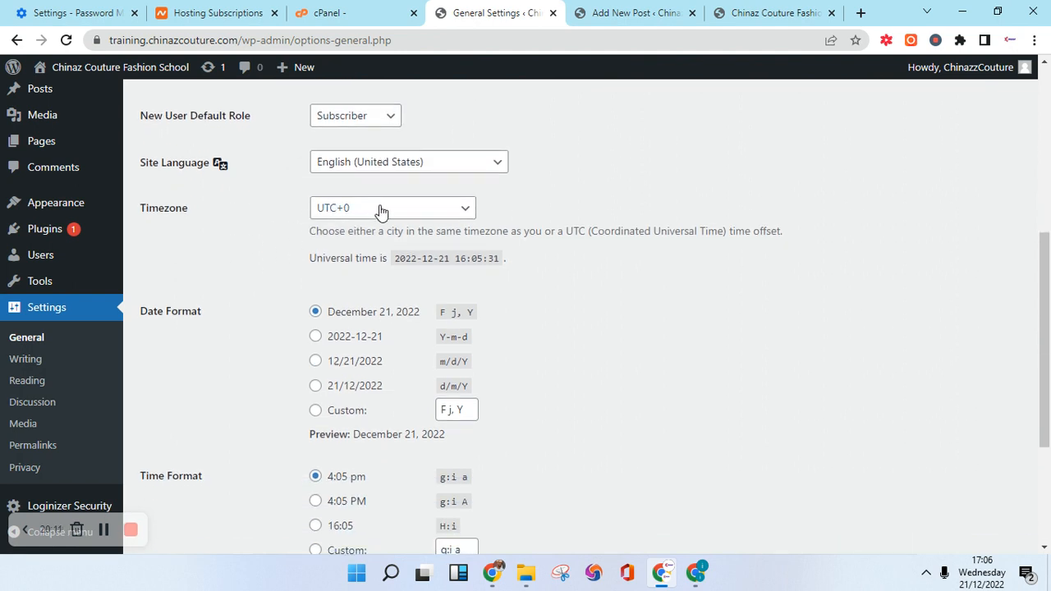
scroll(173, 297, "down", 3)
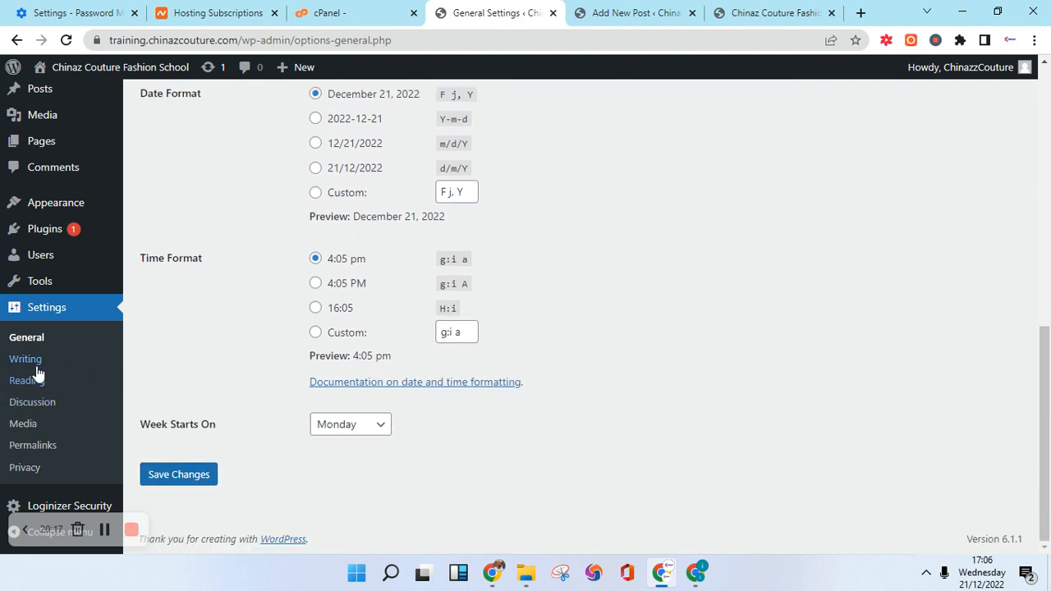
left_click(41, 450)
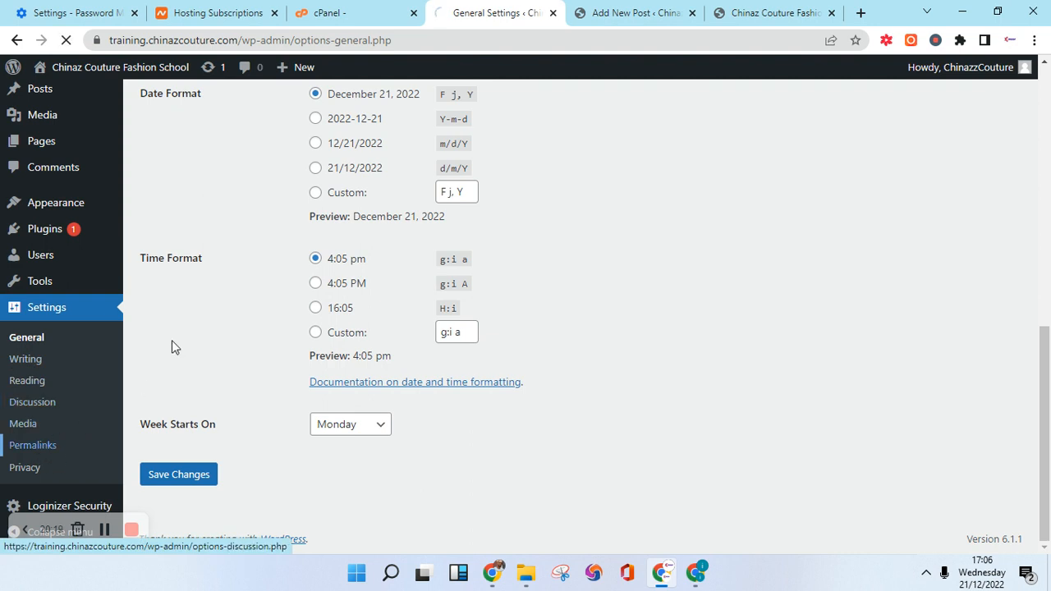
Scroll through the Permalink Settings options, currently set to Day and name.
scroll(305, 230, "down", 2)
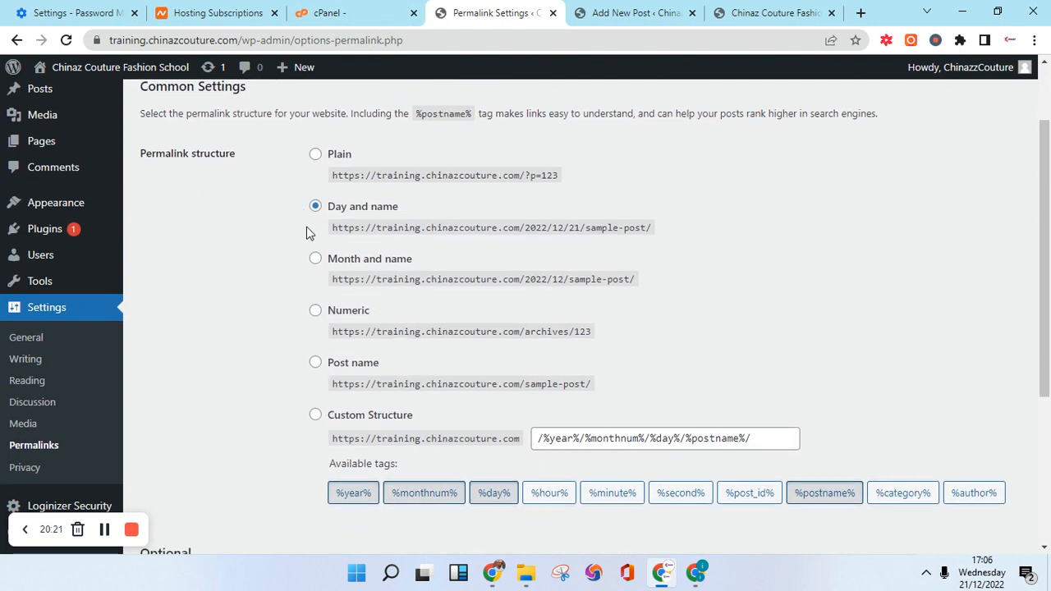
scroll(214, 178, "up", 2)
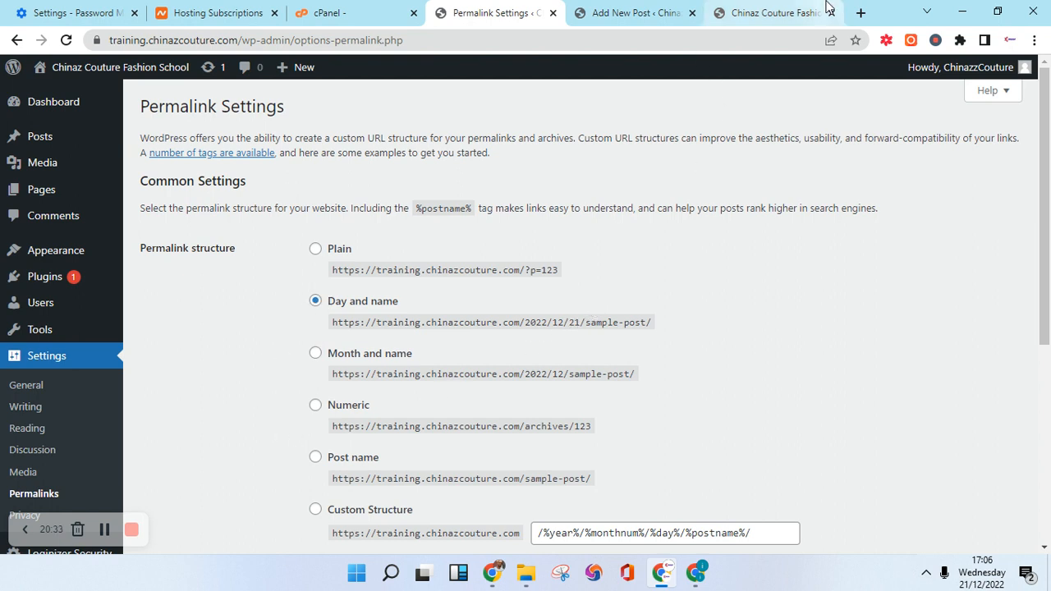
Close the block editor's welcome guide on the new post, then return to Permalink Settings.
left_click(617, 15)
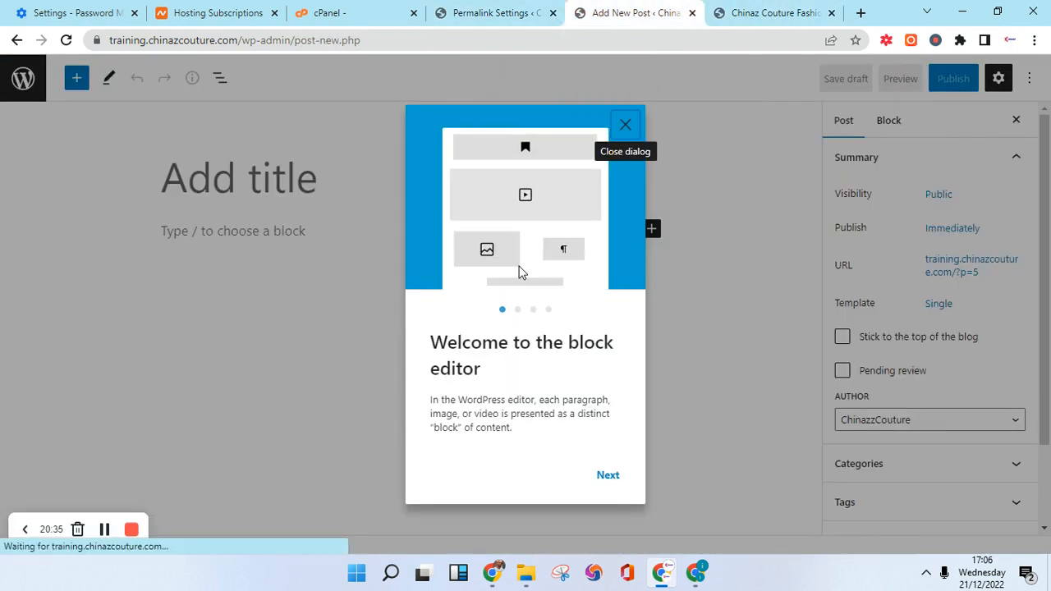
left_click(625, 127)
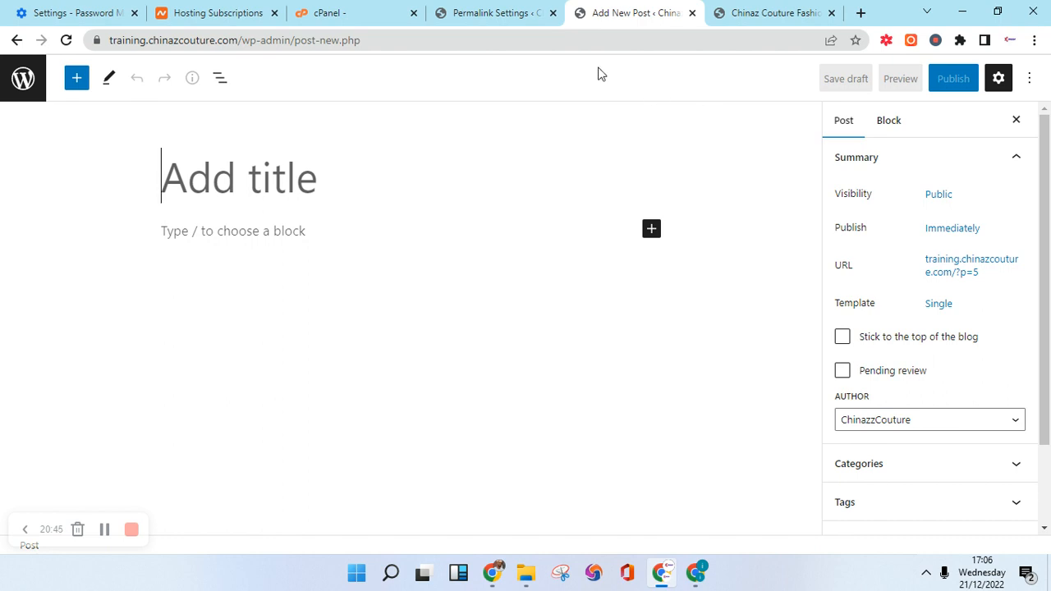
left_click(517, 10)
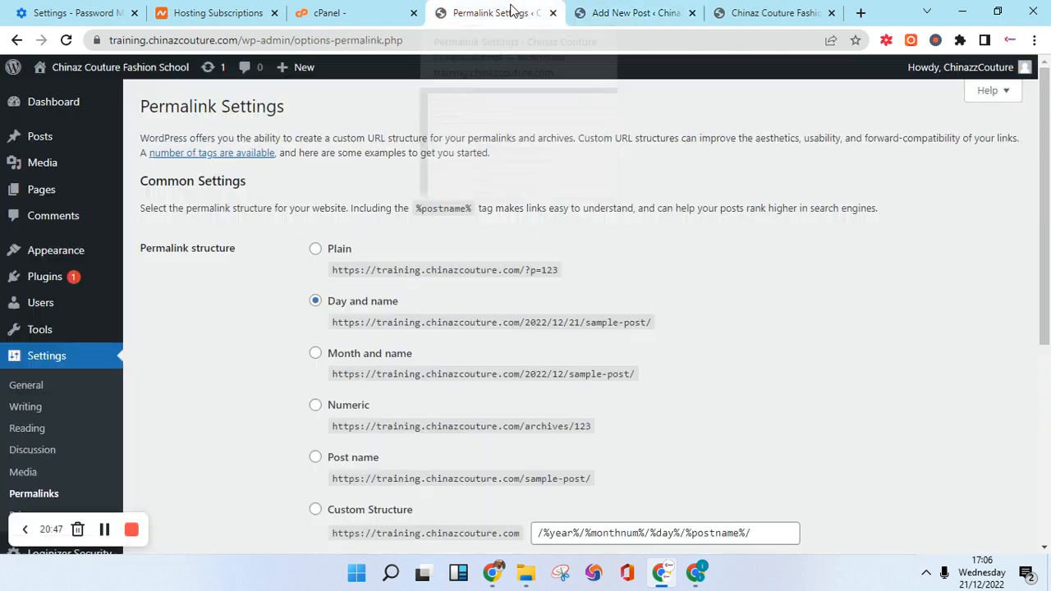
Choose the Post name permalink structure and highlight the domain and sample-post in its example URL.
scroll(361, 280, "down", 2)
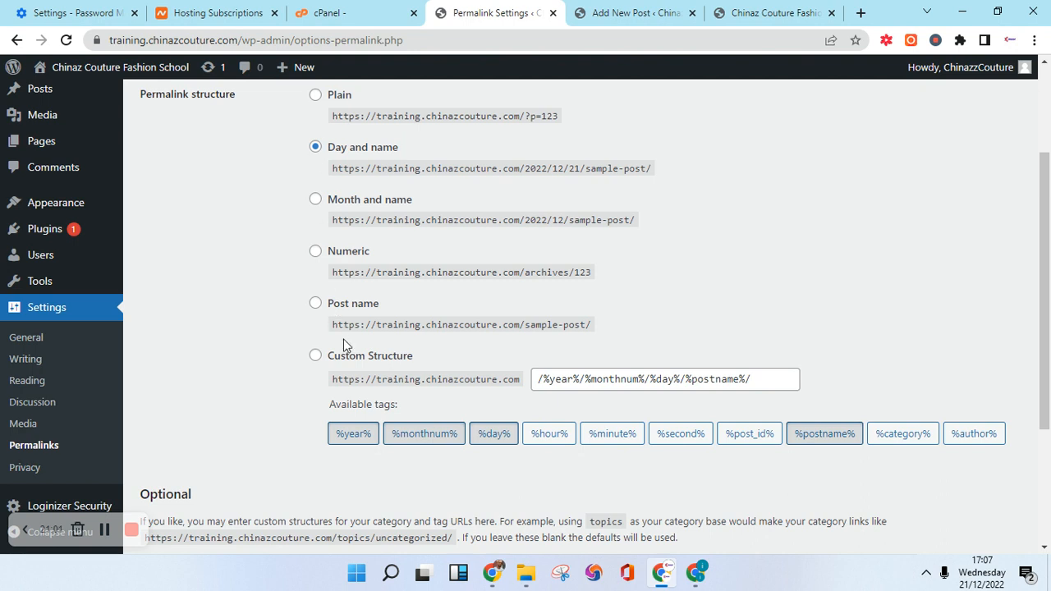
left_click(316, 307)
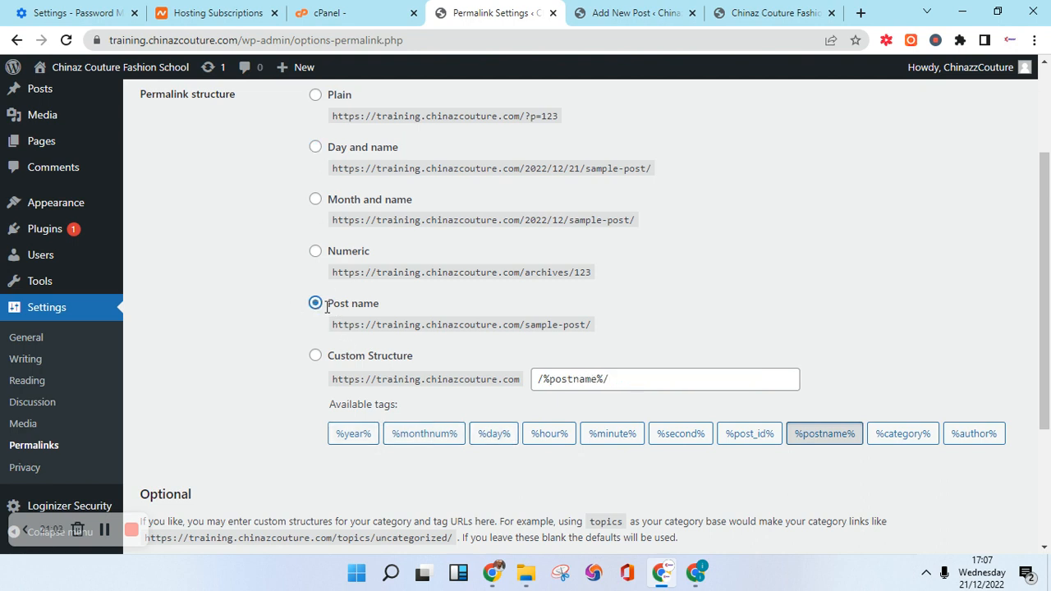
scroll(316, 320, "down", 1)
scroll(312, 328, "down", 2)
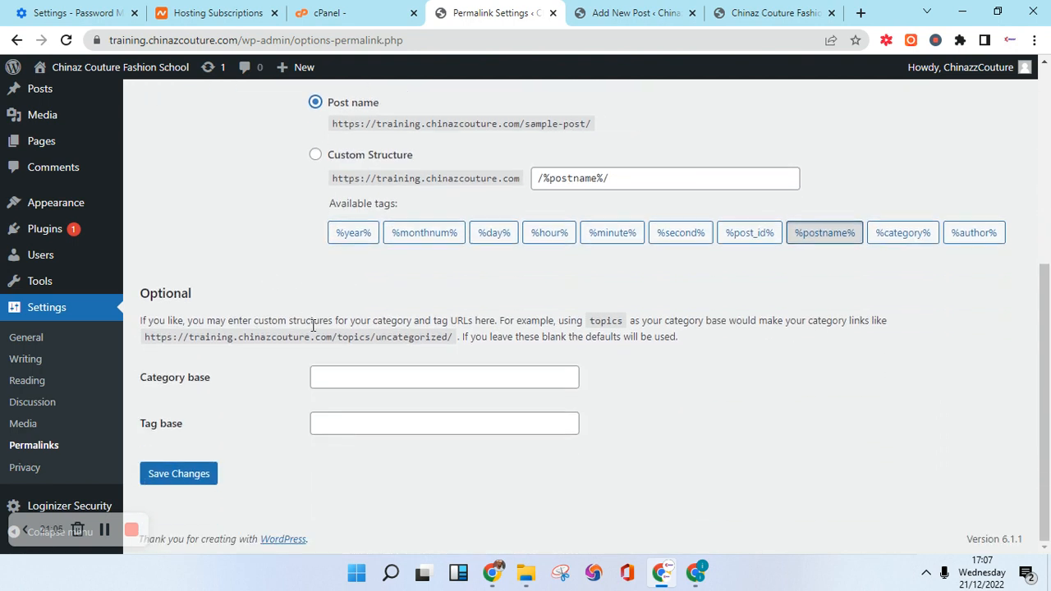
scroll(315, 330, "up", 2)
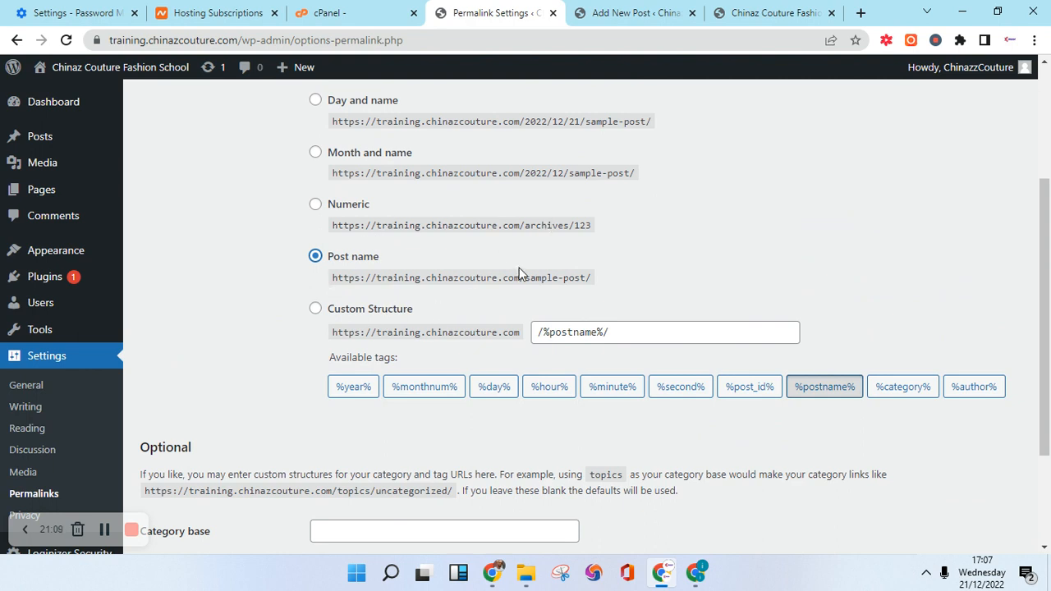
left_click_drag(517, 277, 376, 277)
left_click_drag(524, 278, 585, 272)
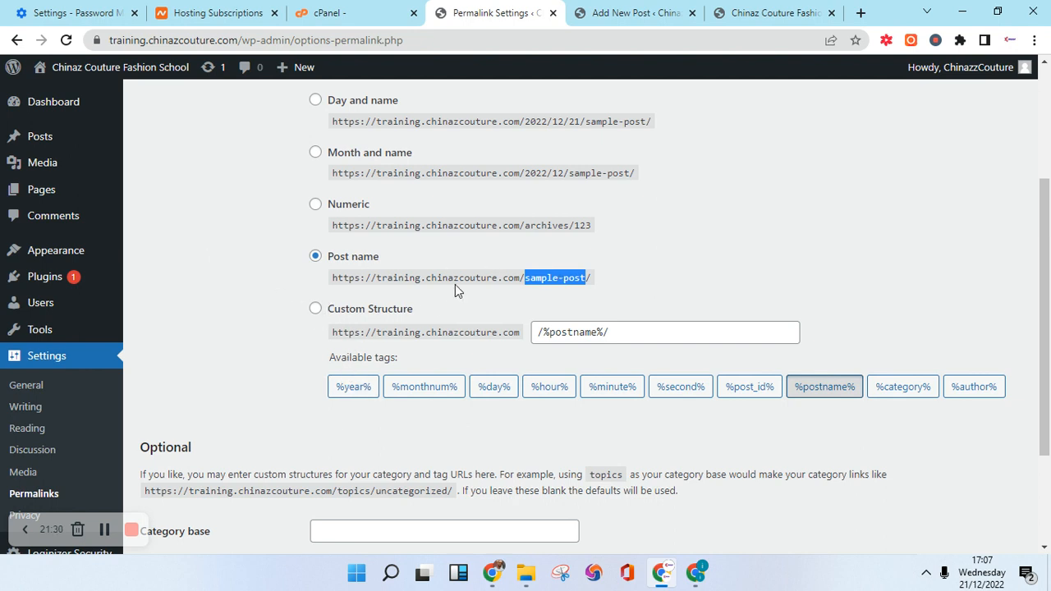
Save the Post name permalink setting so the 'Permalink structure updated.' notice appears.
scroll(301, 394, "down", 2)
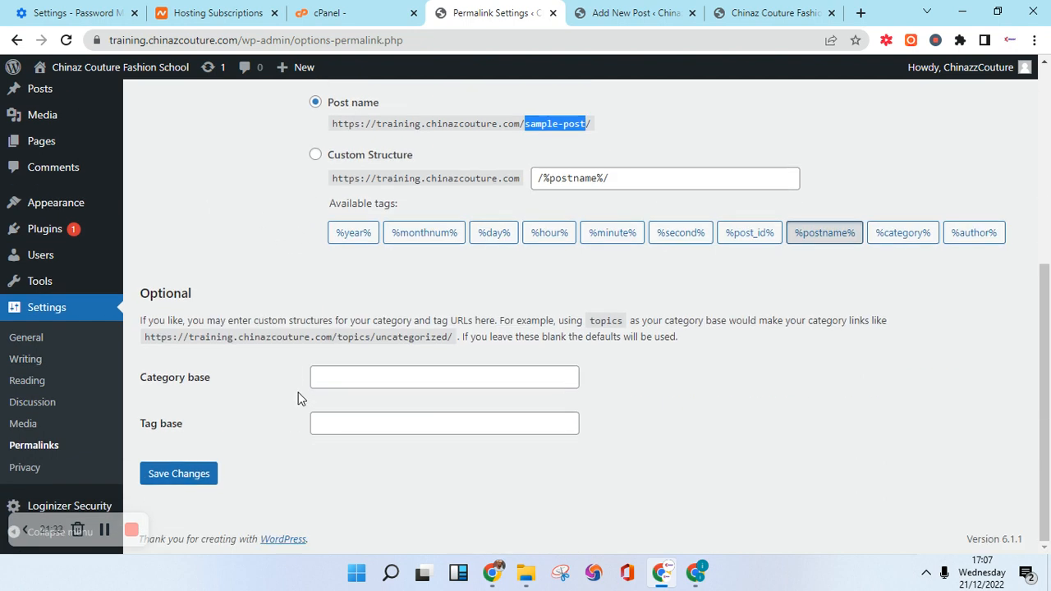
left_click(194, 479)
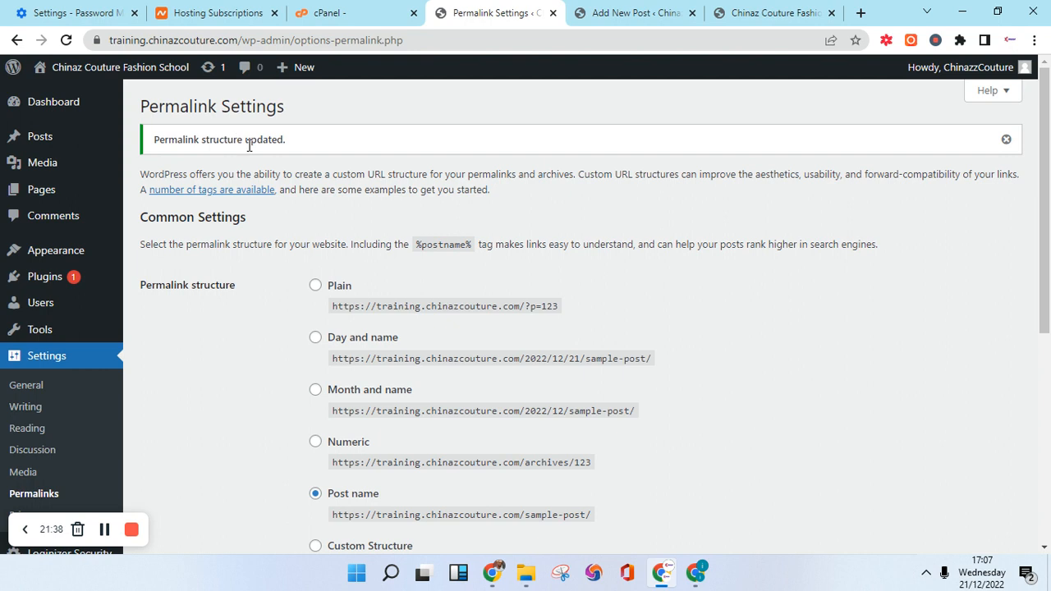
scroll(349, 298, "down", 5)
scroll(349, 304, "down", 1)
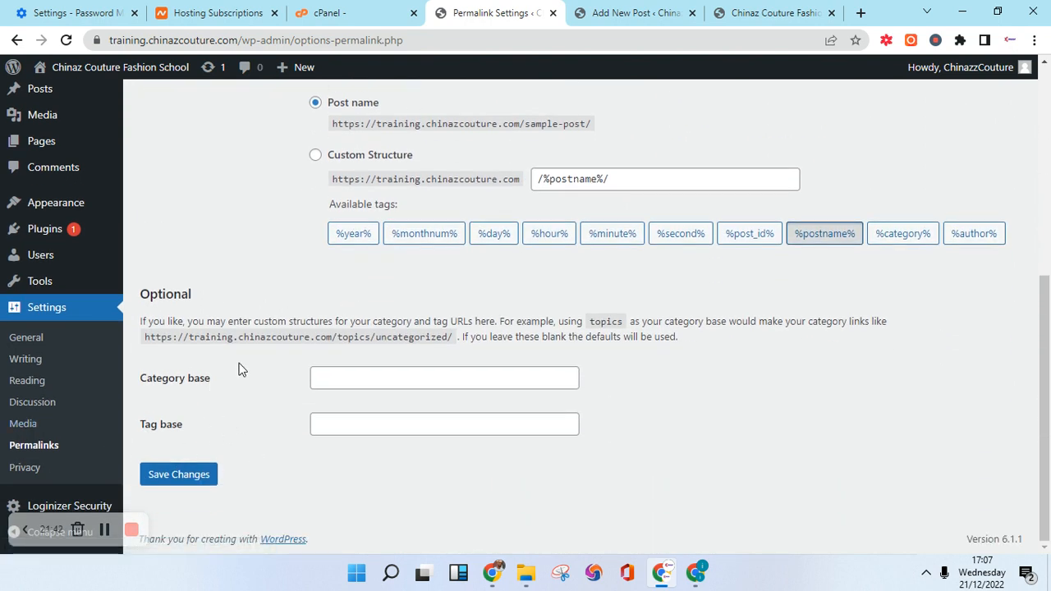